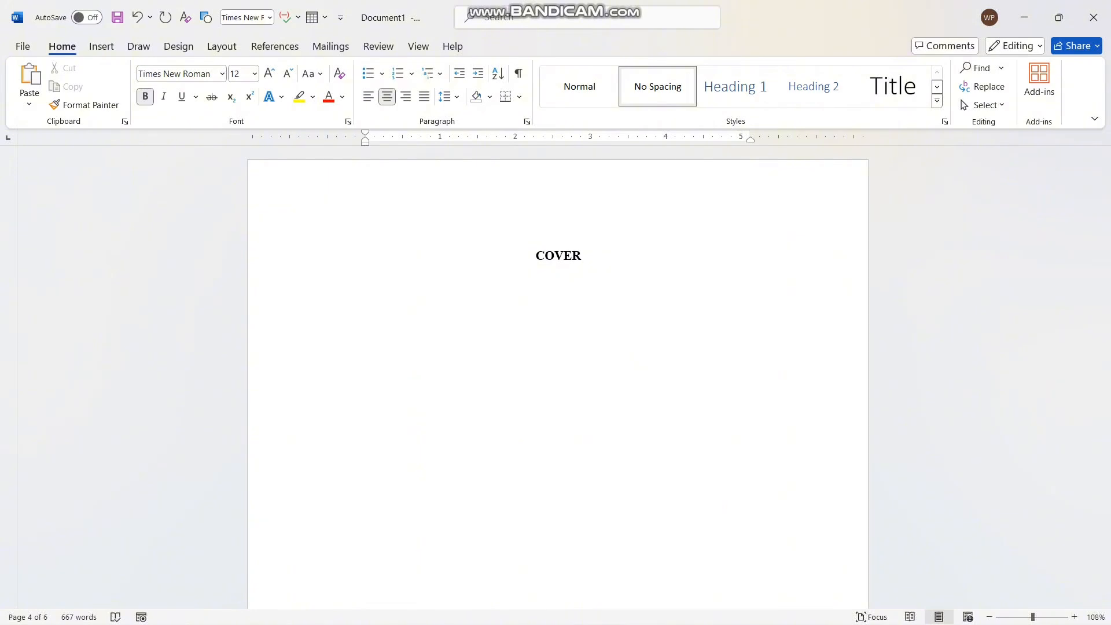
Look through the whole document from the COVER page to DAFTAR PUSTAKA to review its page structure.
scroll(558, 376, down, 1)
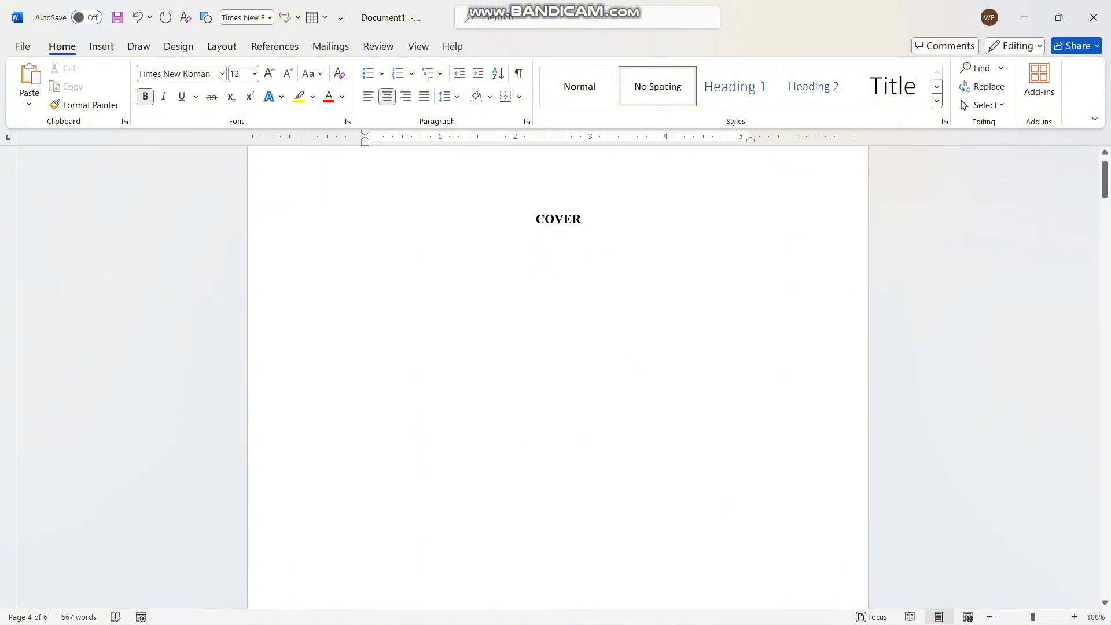
scroll(558, 376, down, 13)
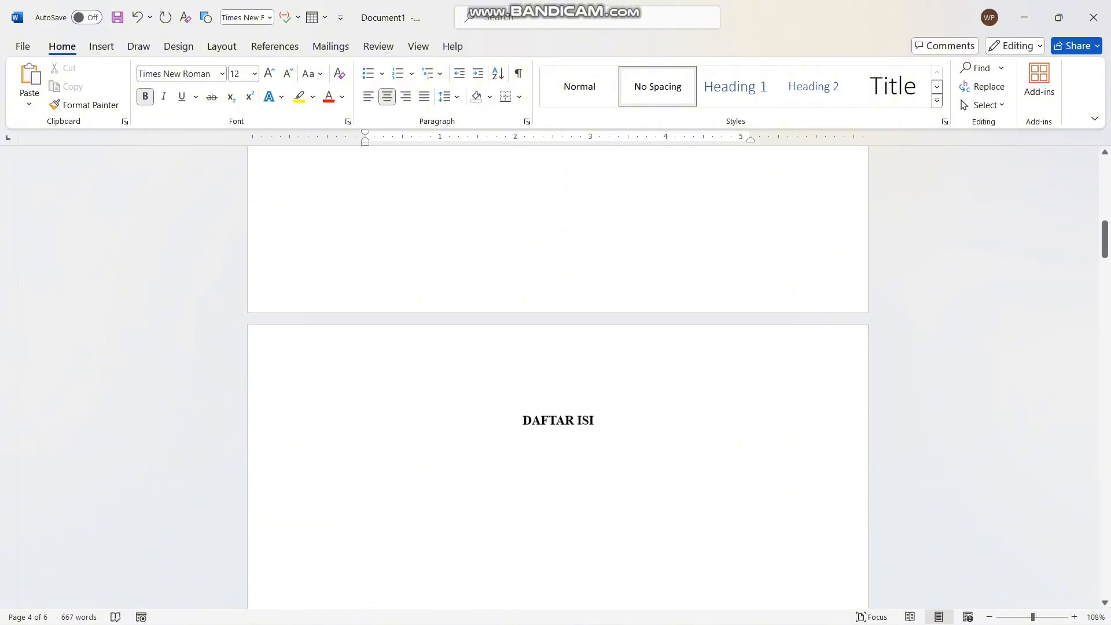
scroll(558, 376, down, 6)
scroll(558, 376, up, 12)
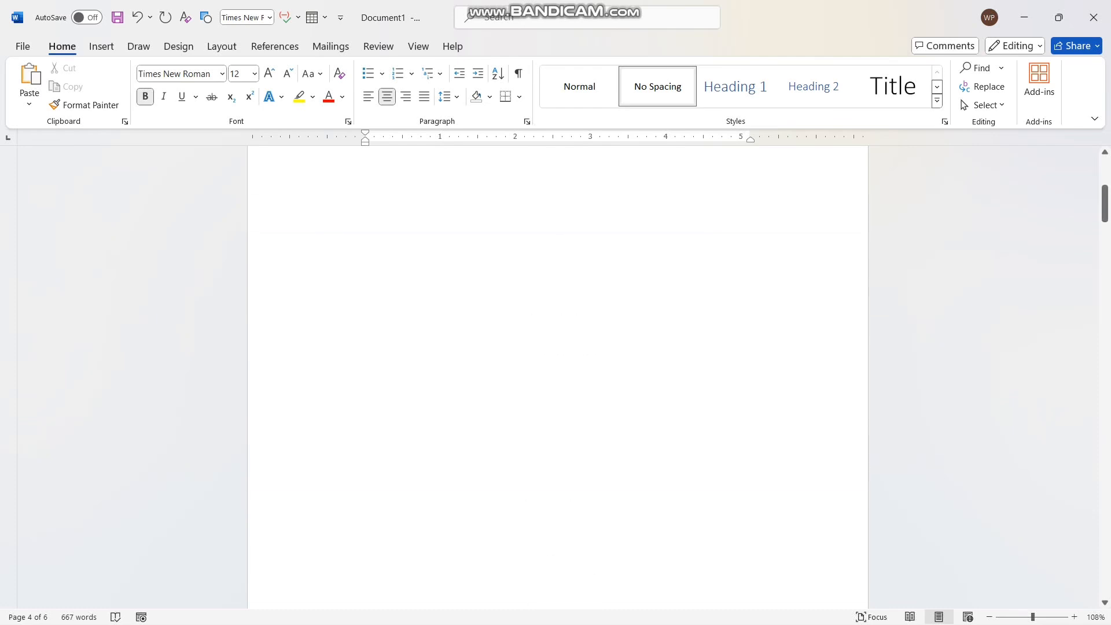
scroll(558, 376, up, 3)
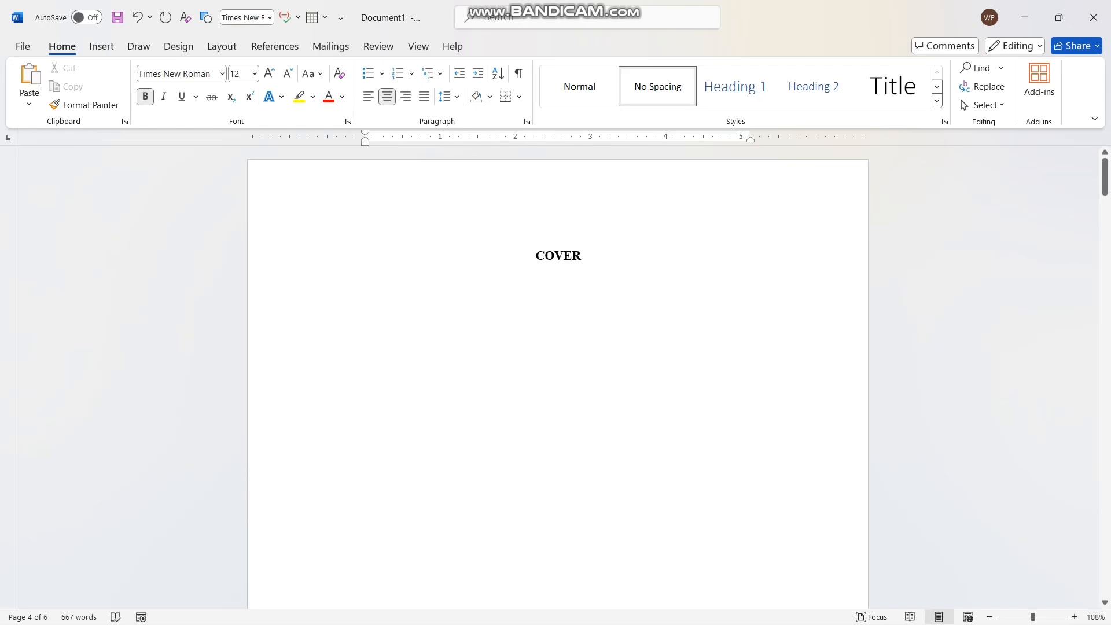
key(Caps_Lock)
scroll(558, 376, down, 20)
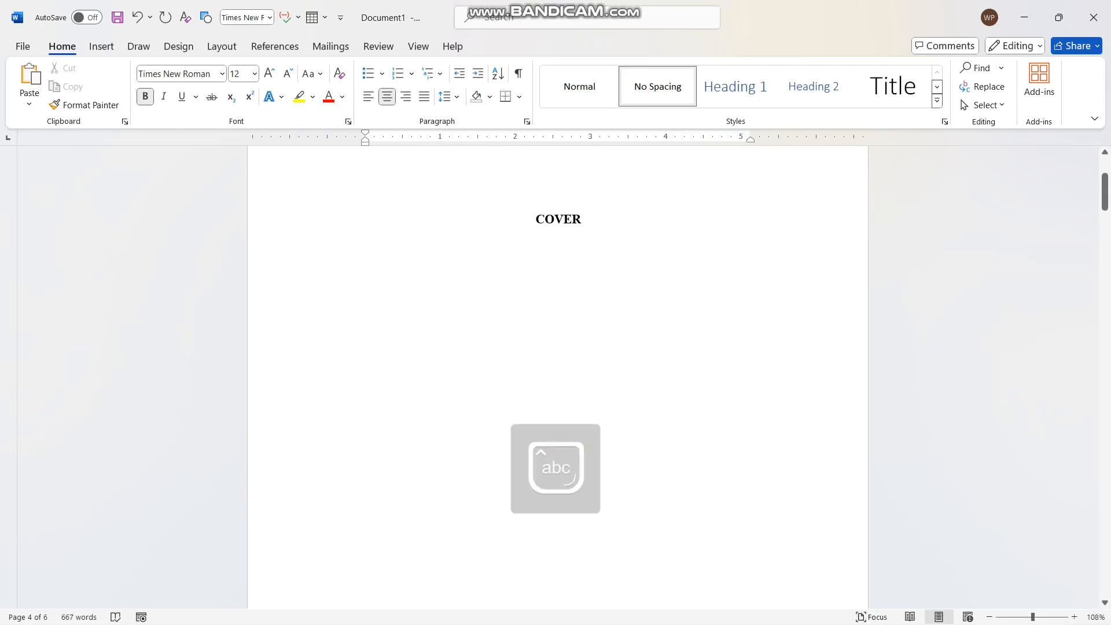
scroll(558, 376, down, 15)
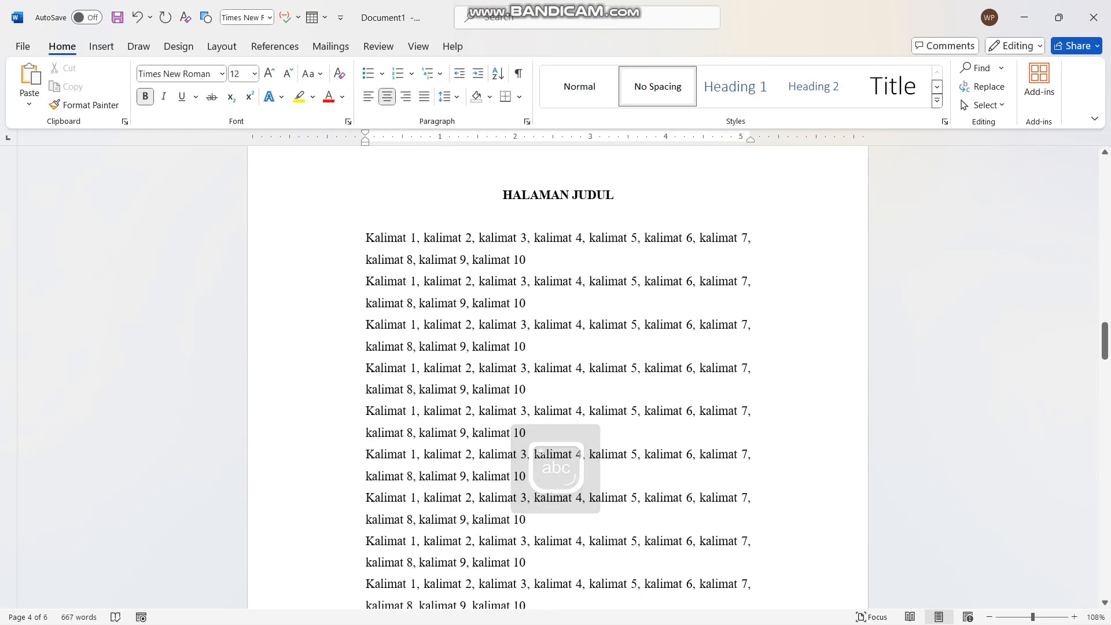
scroll(558, 376, down, 15)
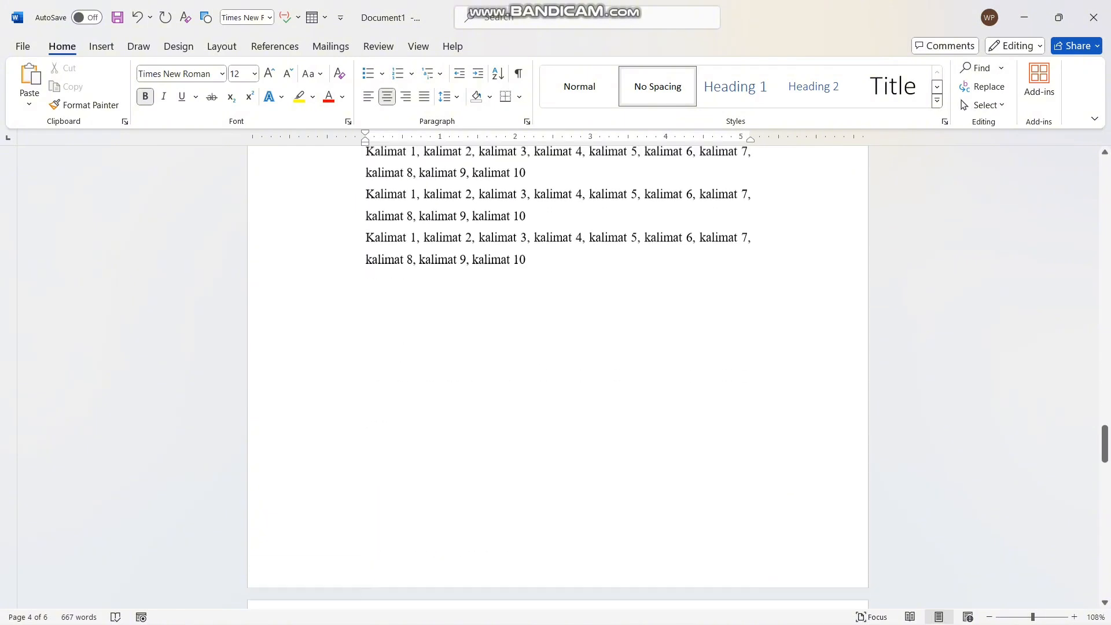
scroll(557, 377, down, 10)
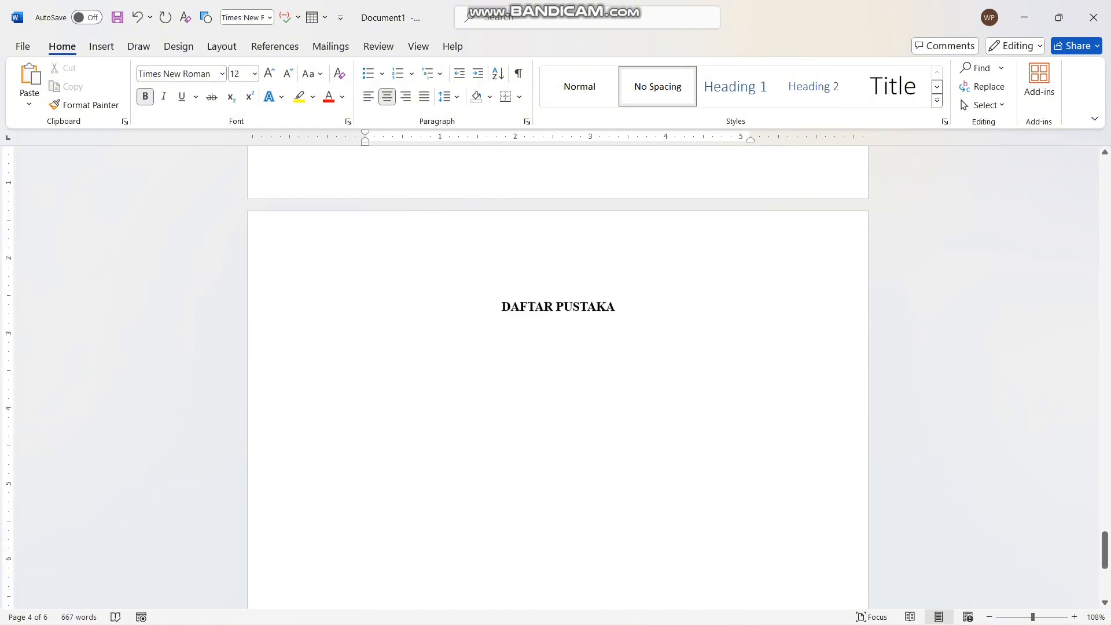
drag(1105, 570, 1105, 172)
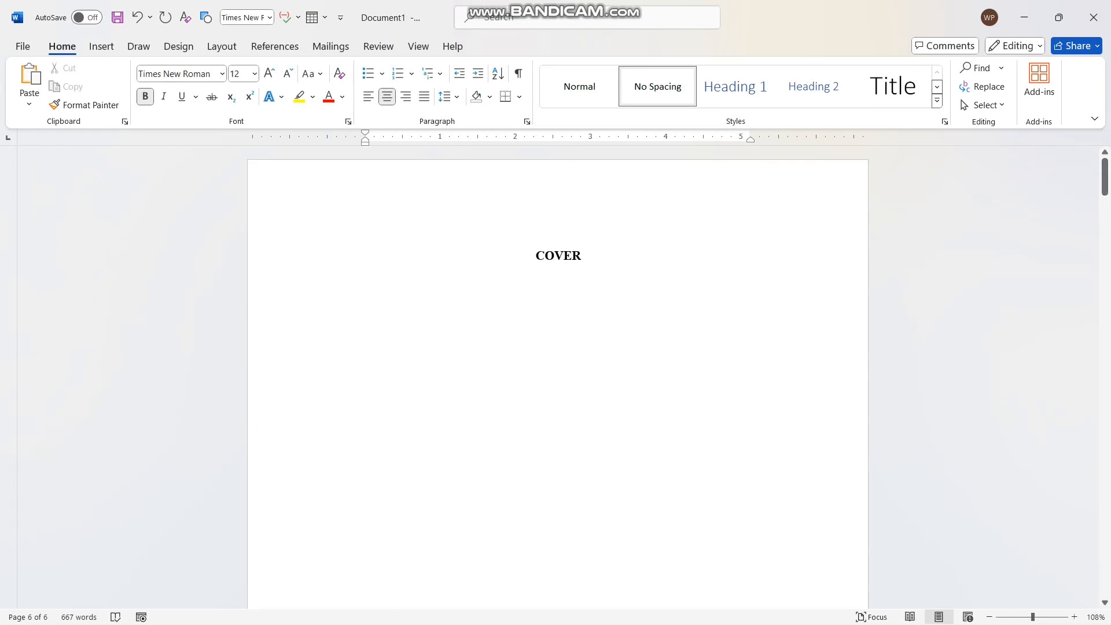
Set the page number format to 1, 2, 3, … with the insertion point at the COVER heading.
click(536, 256)
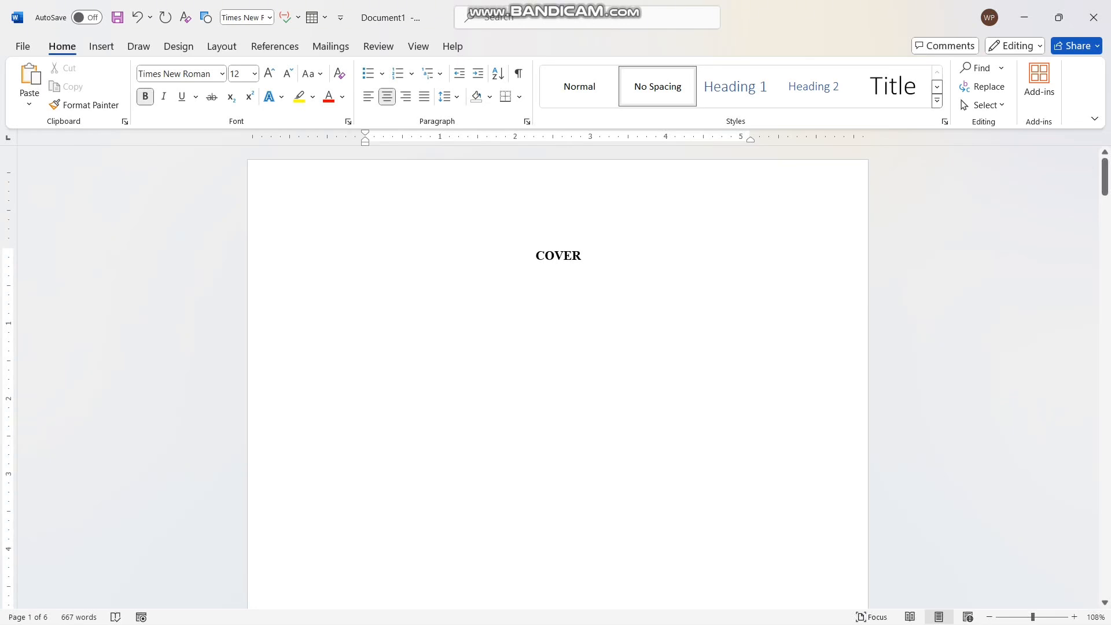
click(101, 46)
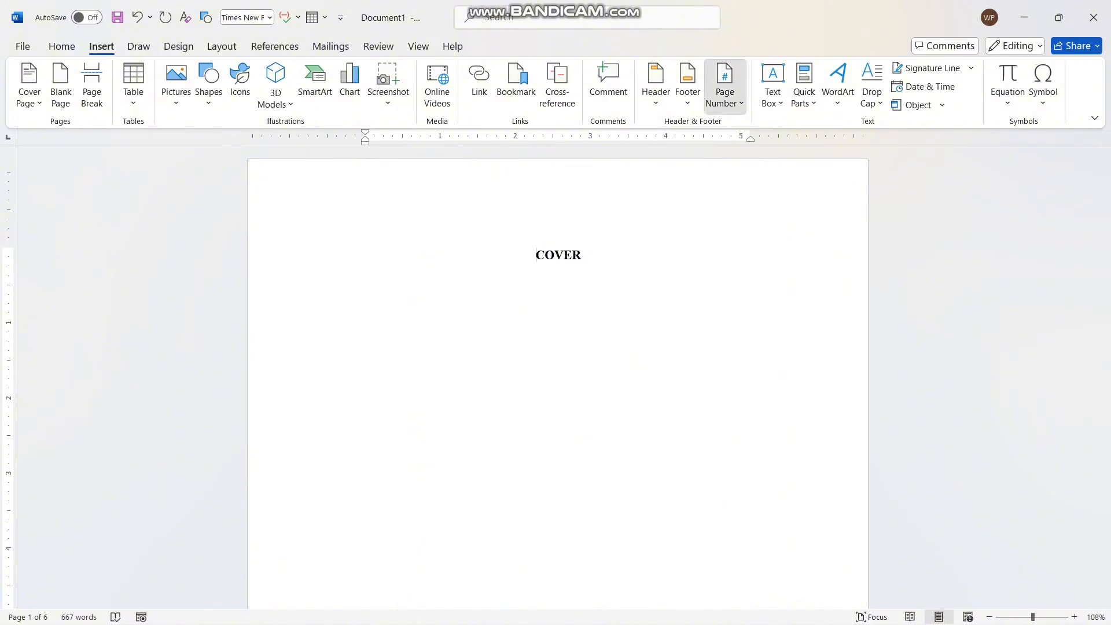
click(724, 87)
mouse_move(761, 146)
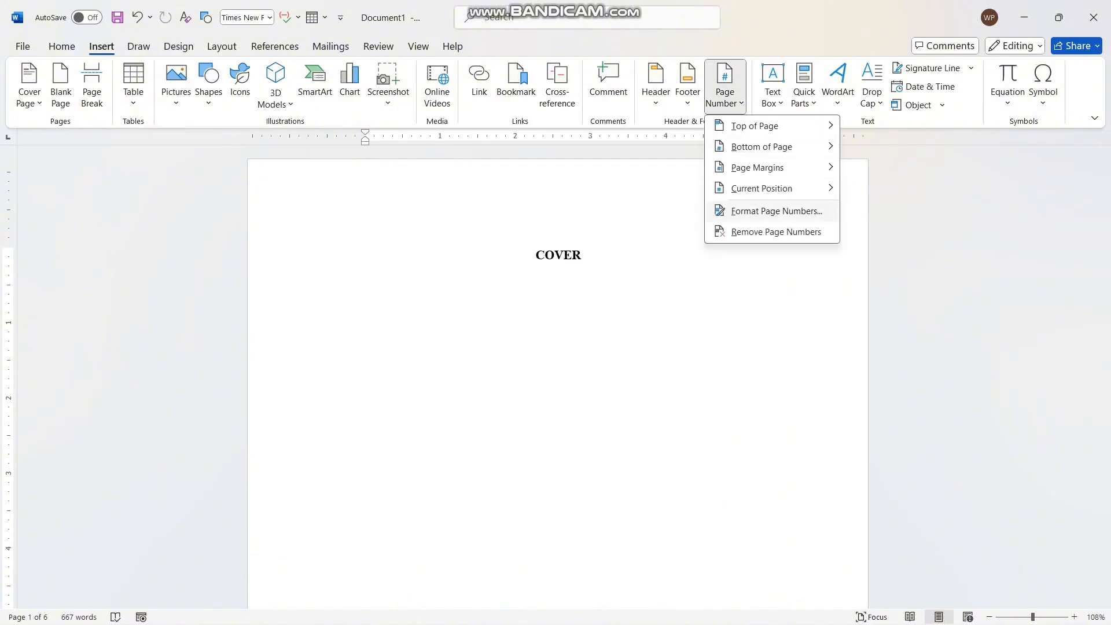
click(776, 210)
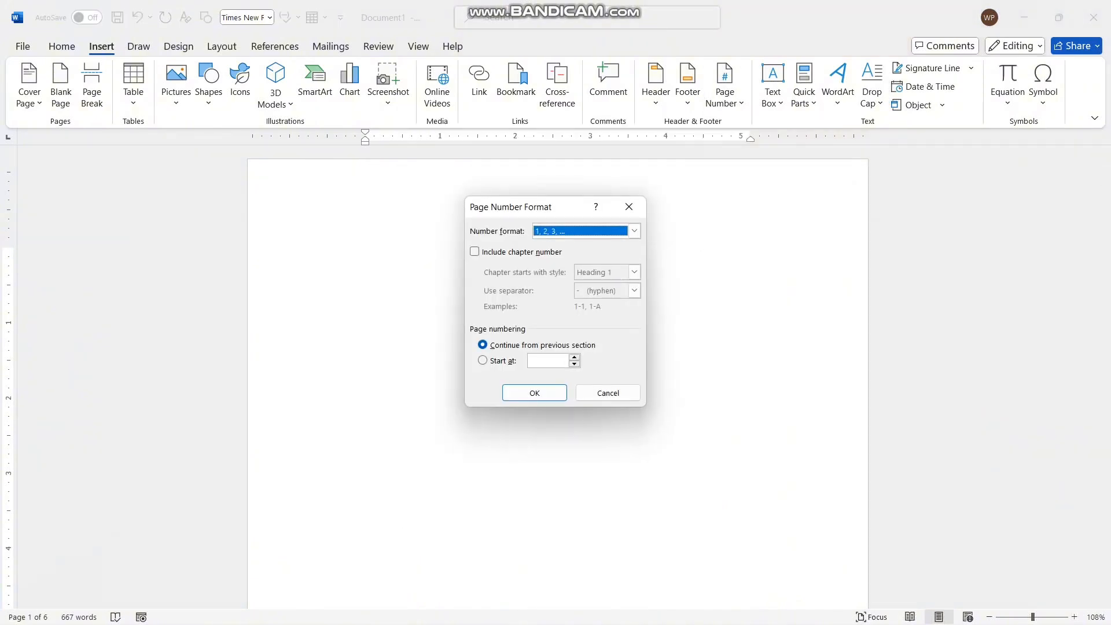
click(634, 231)
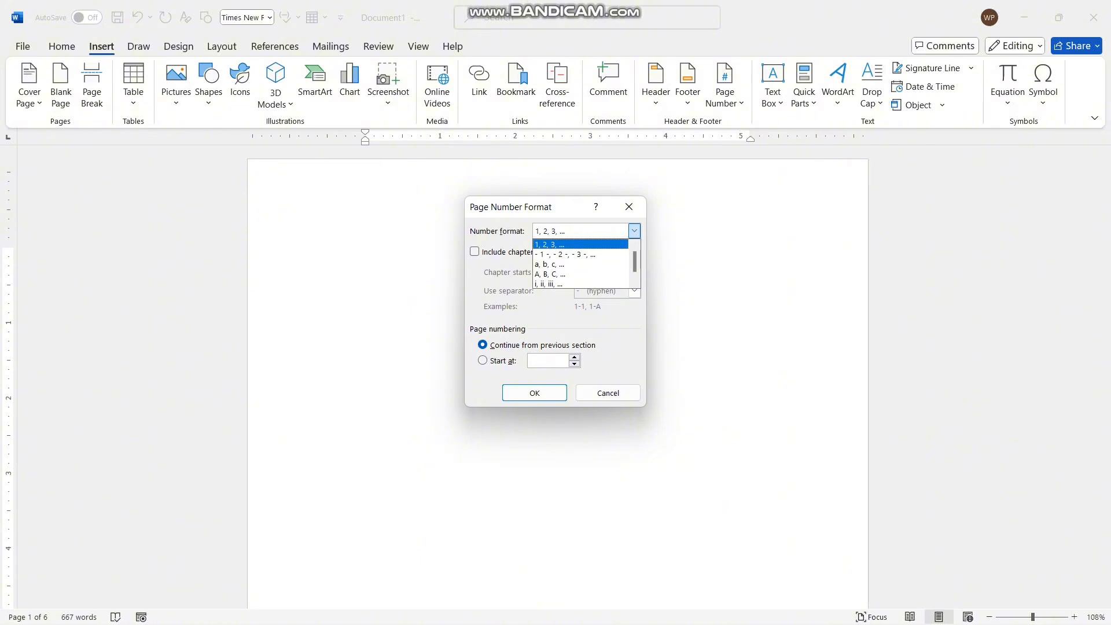
click(549, 244)
click(534, 393)
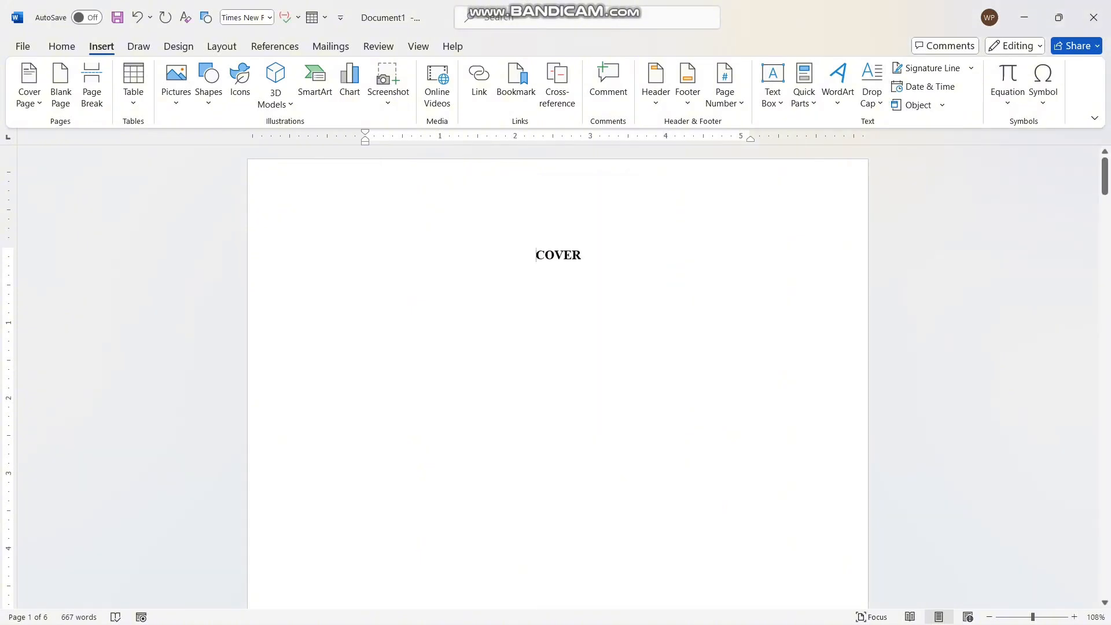
Insert page numbers at the bottom of the page in the Plain Number 3 style and return to the body text.
click(724, 86)
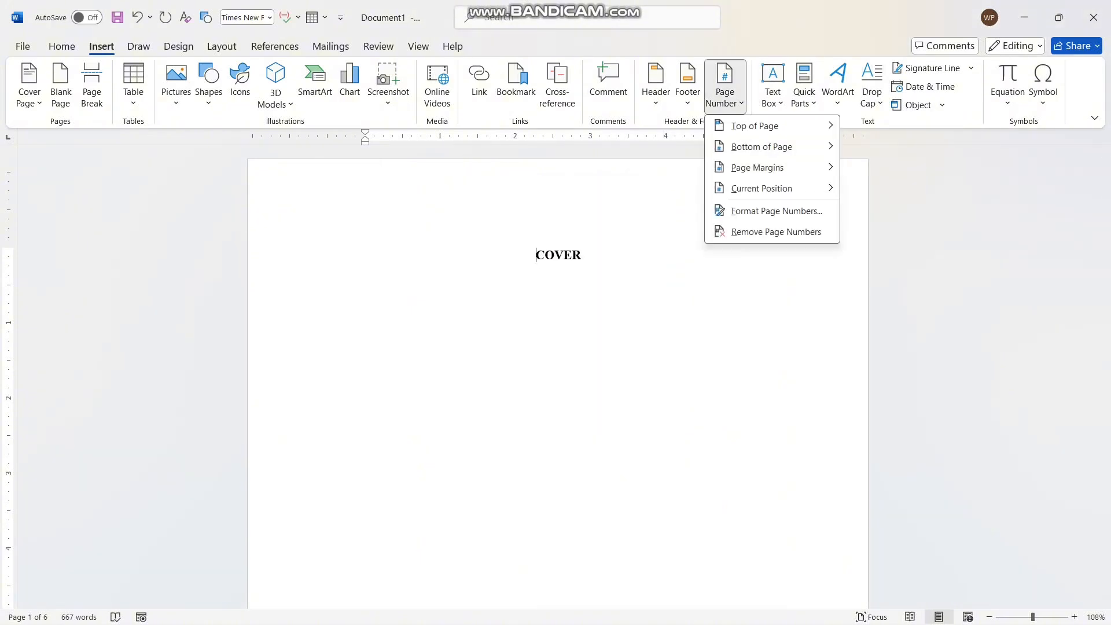
mouse_move(753, 126)
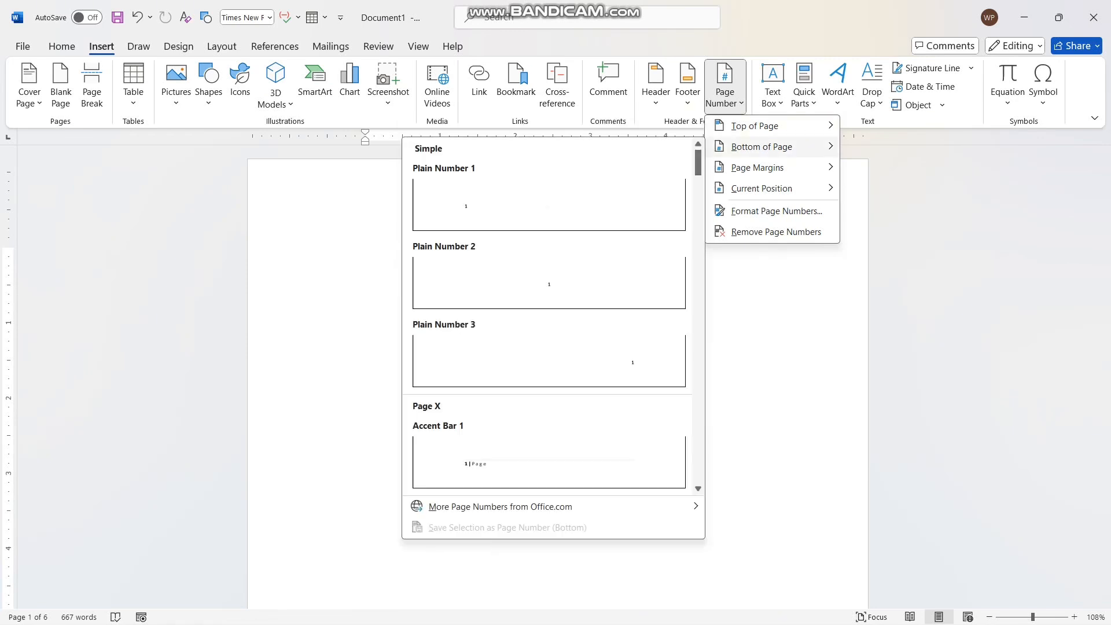
mouse_move(762, 188)
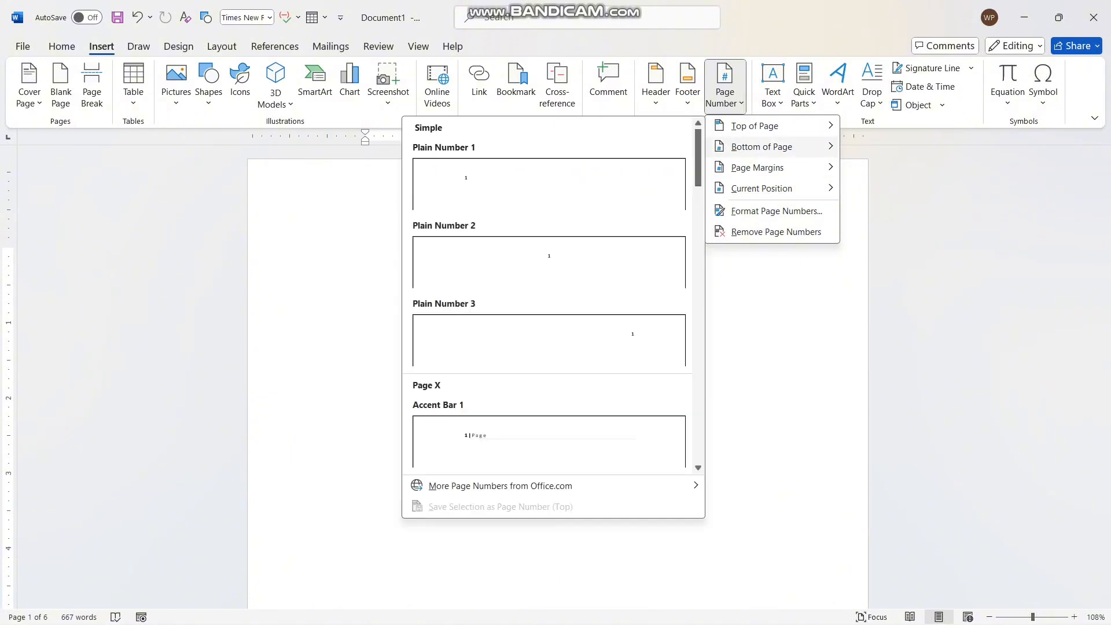
mouse_move(761, 146)
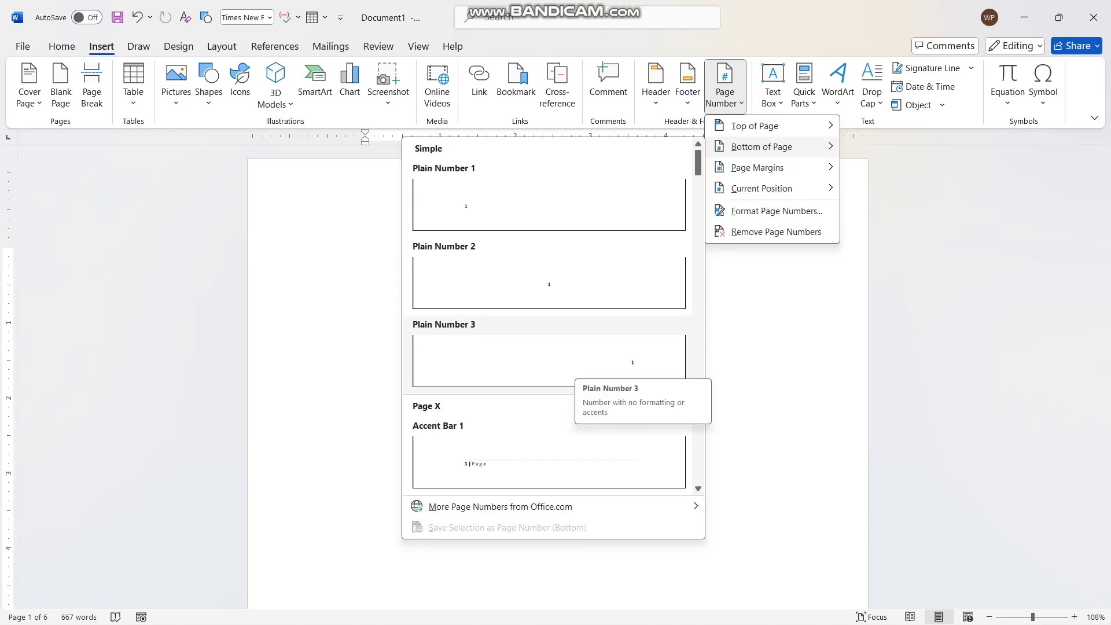
click(568, 365)
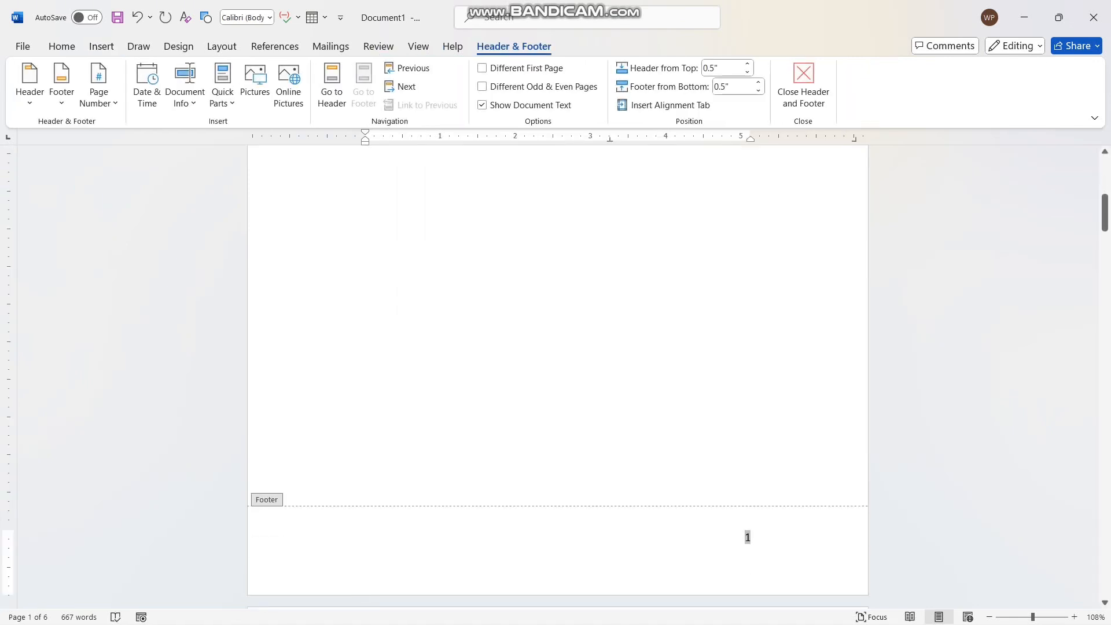
double_click(557, 374)
Check the footer page numbers on all pages from COVER through DAFTAR PUSTAKA.
scroll(558, 374, up, 7)
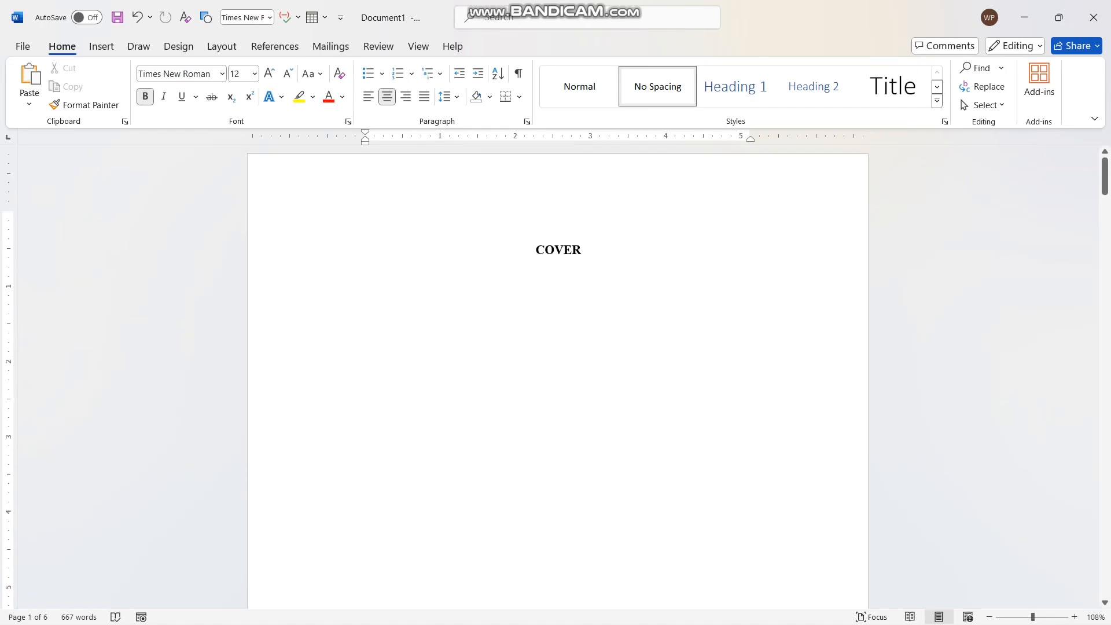
scroll(746, 288, down, 15)
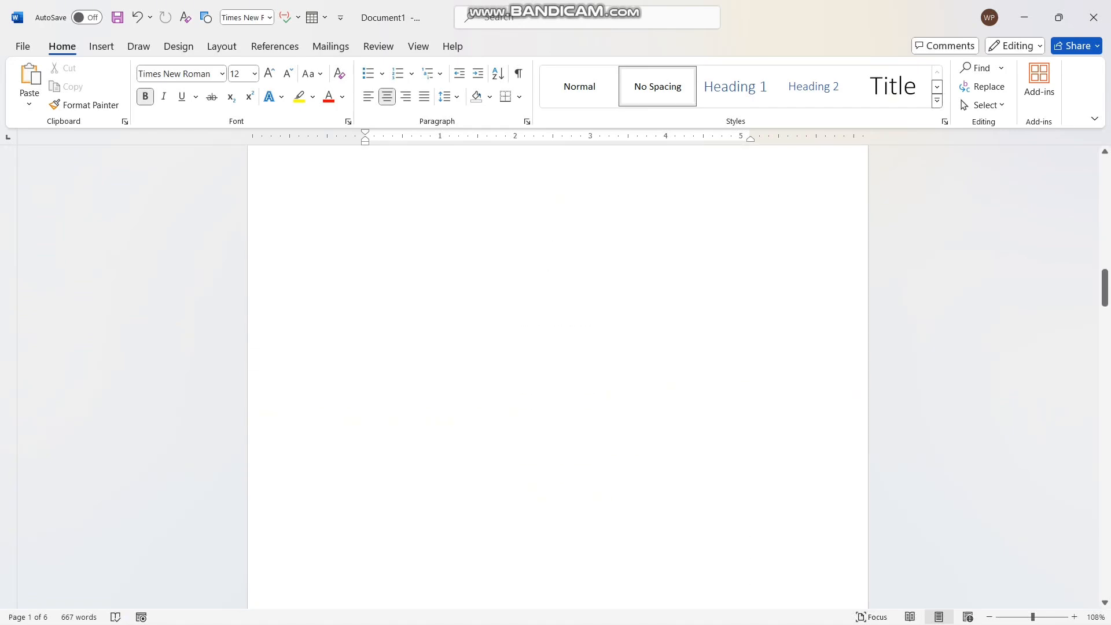
scroll(557, 376, down, 15)
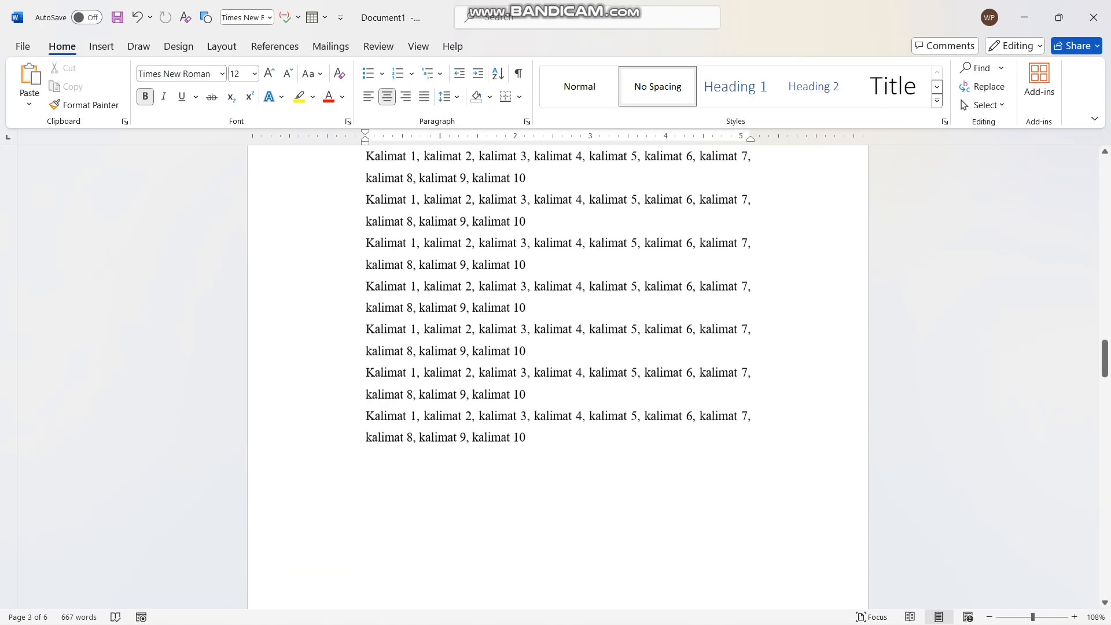
scroll(558, 376, down, 15)
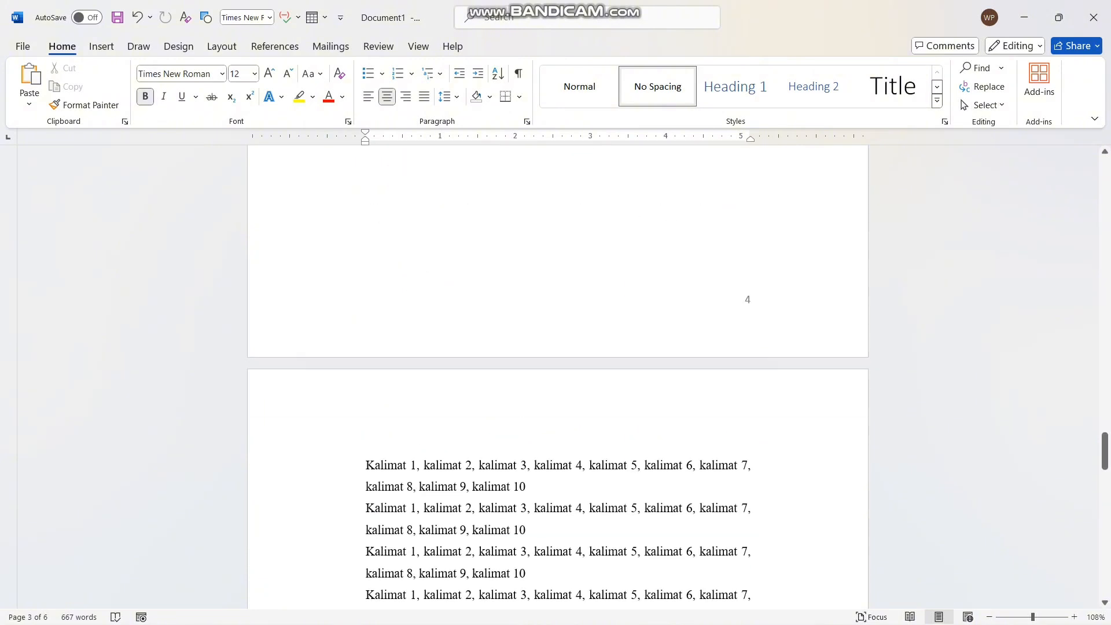
scroll(557, 376, down, 12)
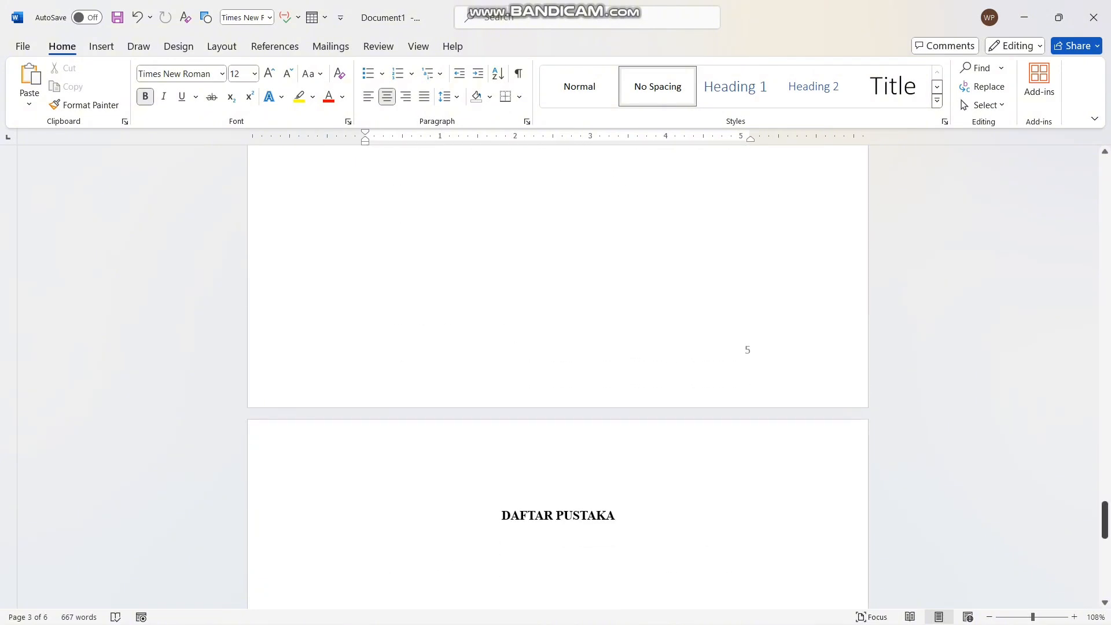
drag(1104, 519, 1104, 177)
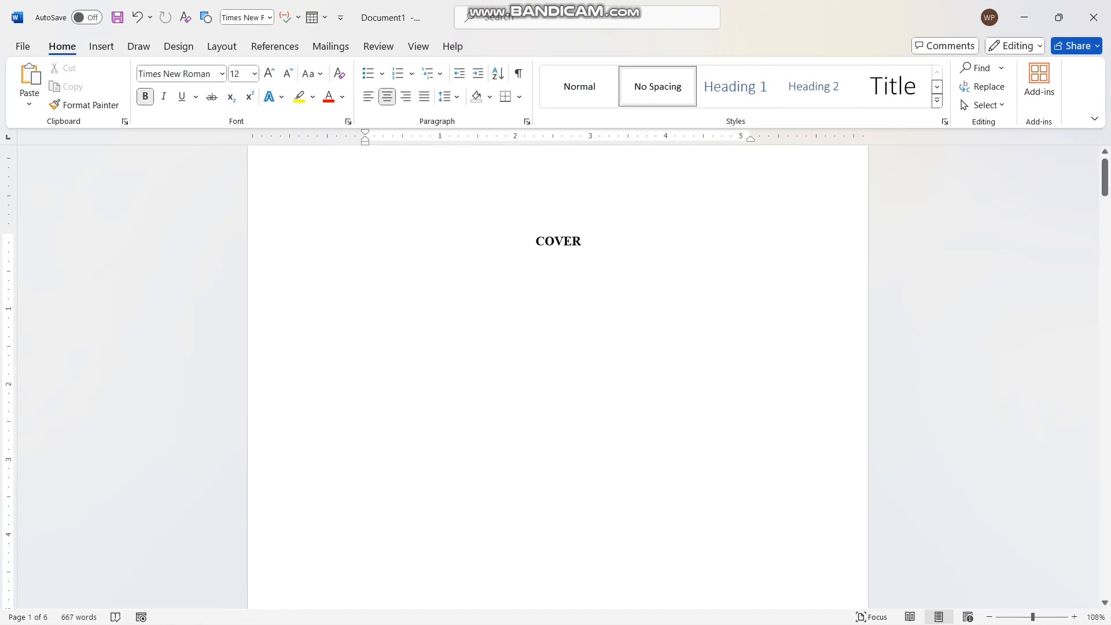
Examine the page numbers on the COVER and DAFTAR ISI pages and where the HALAMAN JUDUL page begins.
scroll(558, 477, down, 10)
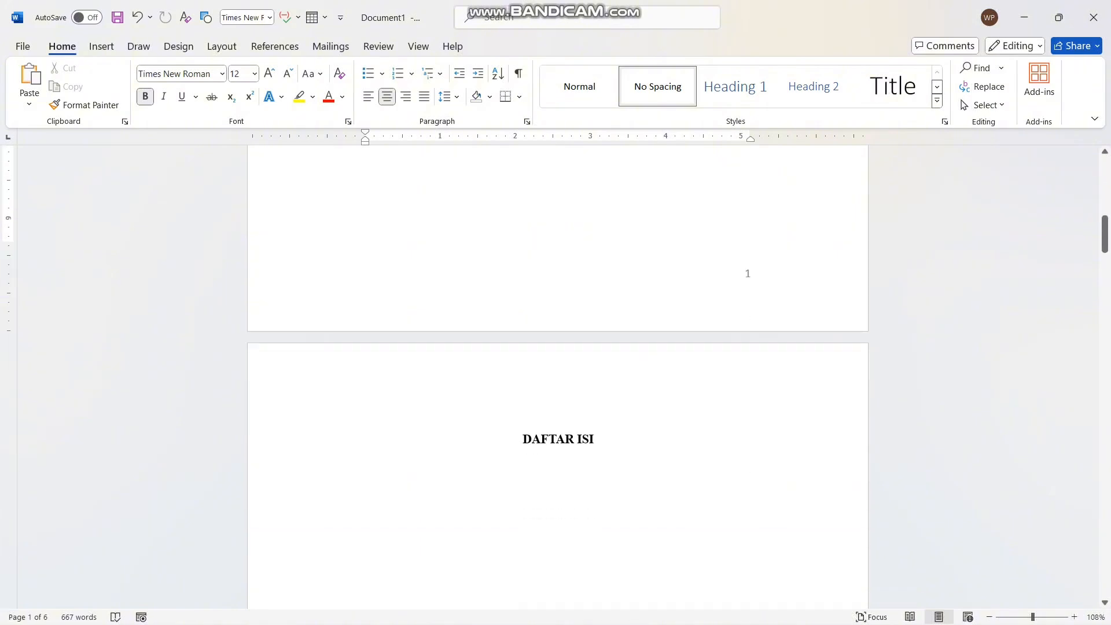
scroll(558, 218, up, 3)
scroll(557, 218, down, 9)
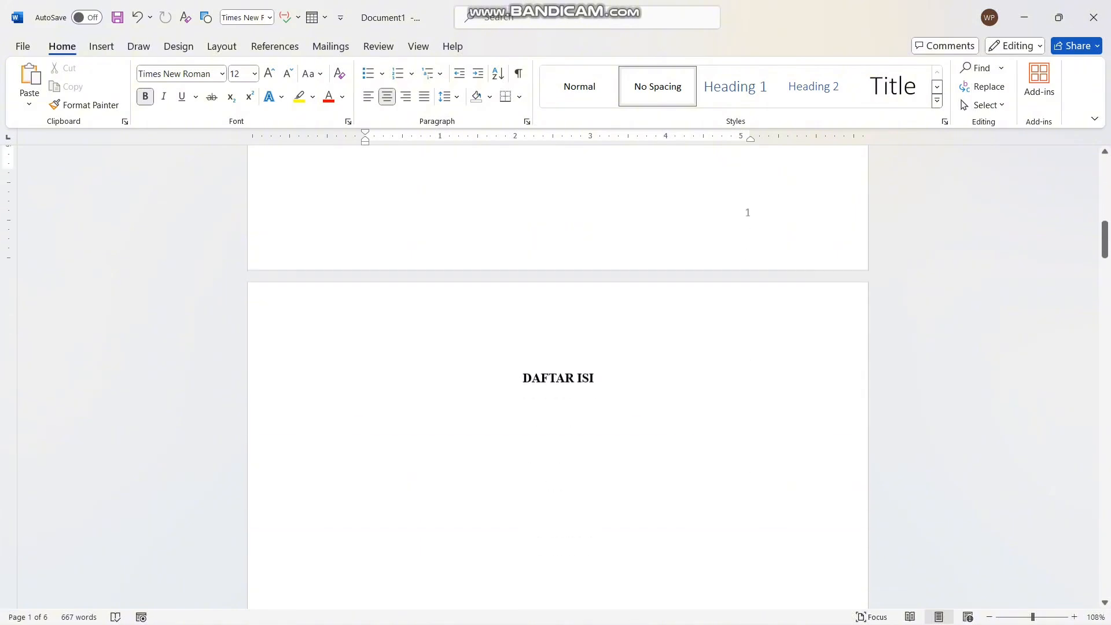
scroll(558, 377, down, 3)
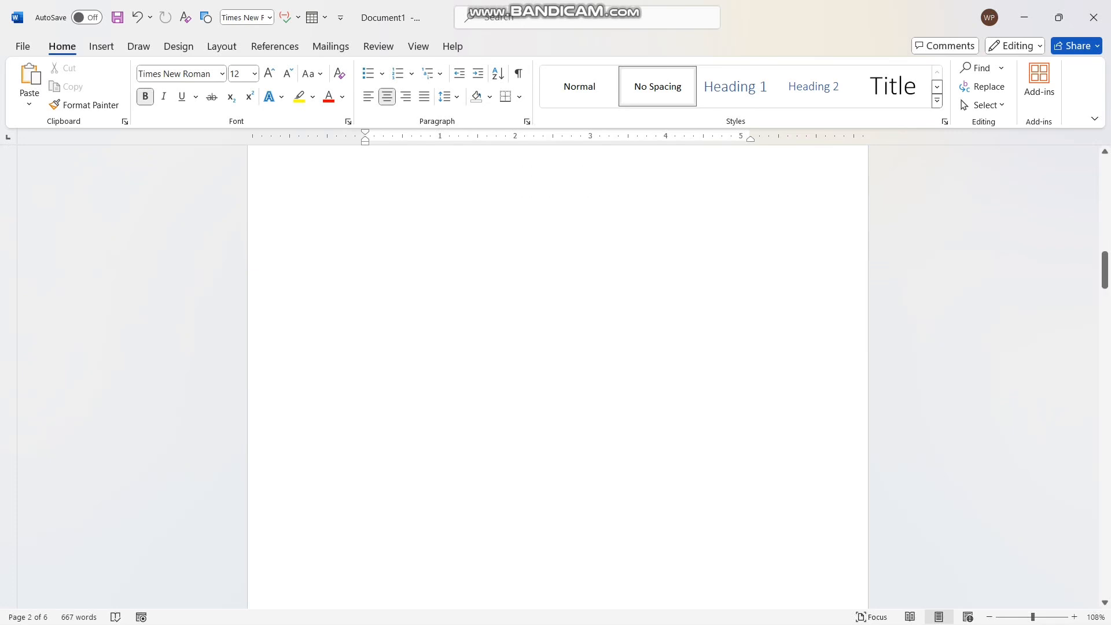
scroll(558, 376, down, 5)
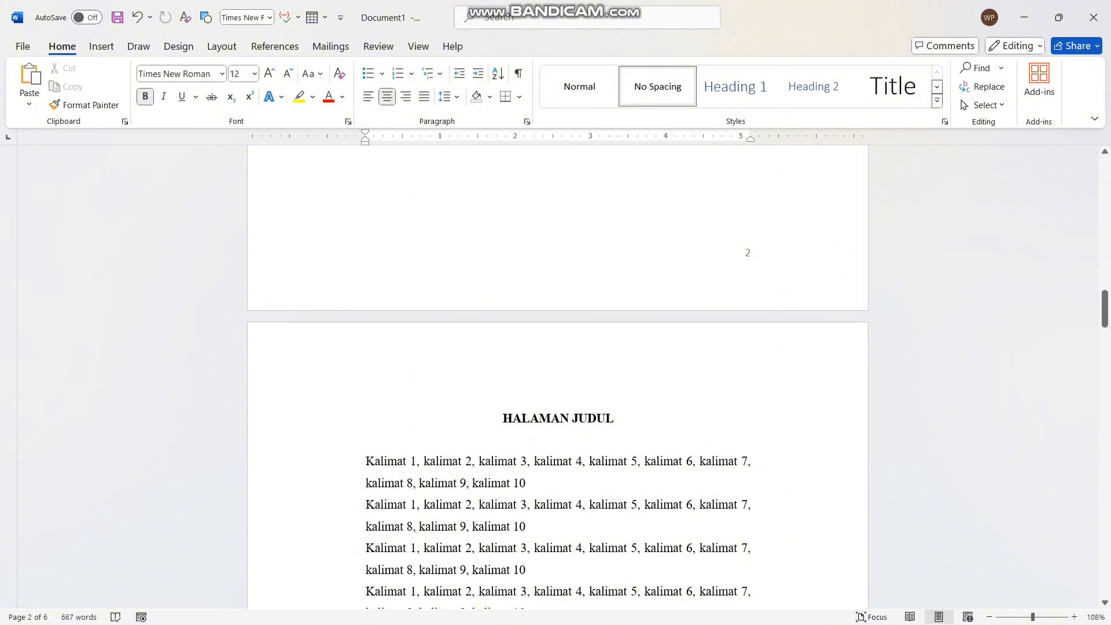
scroll(558, 376, down, 3)
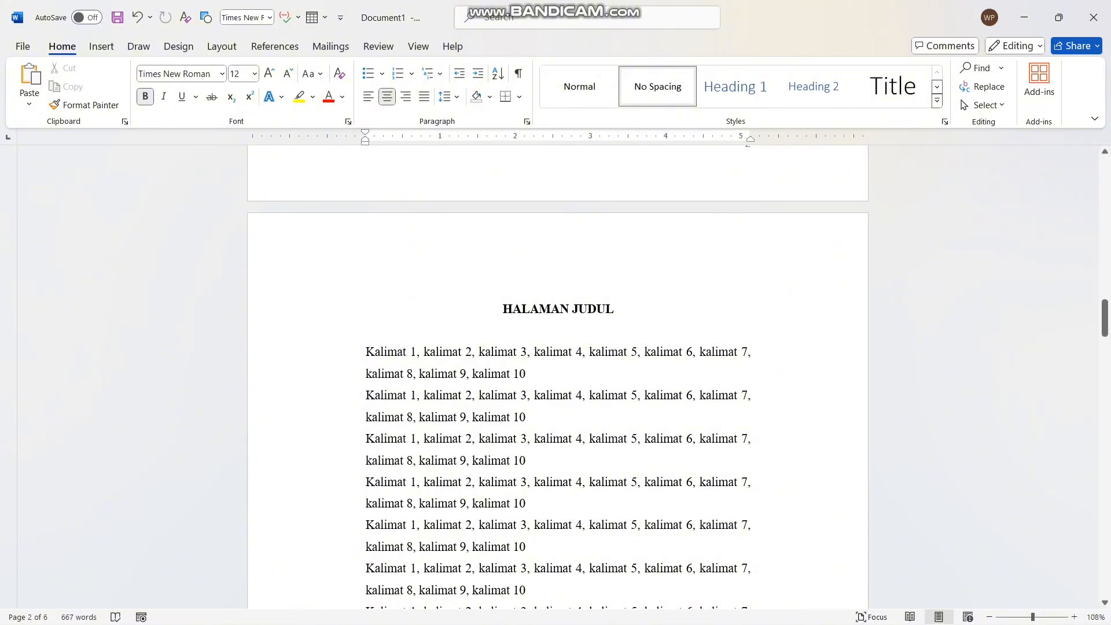
scroll(558, 376, down, 3)
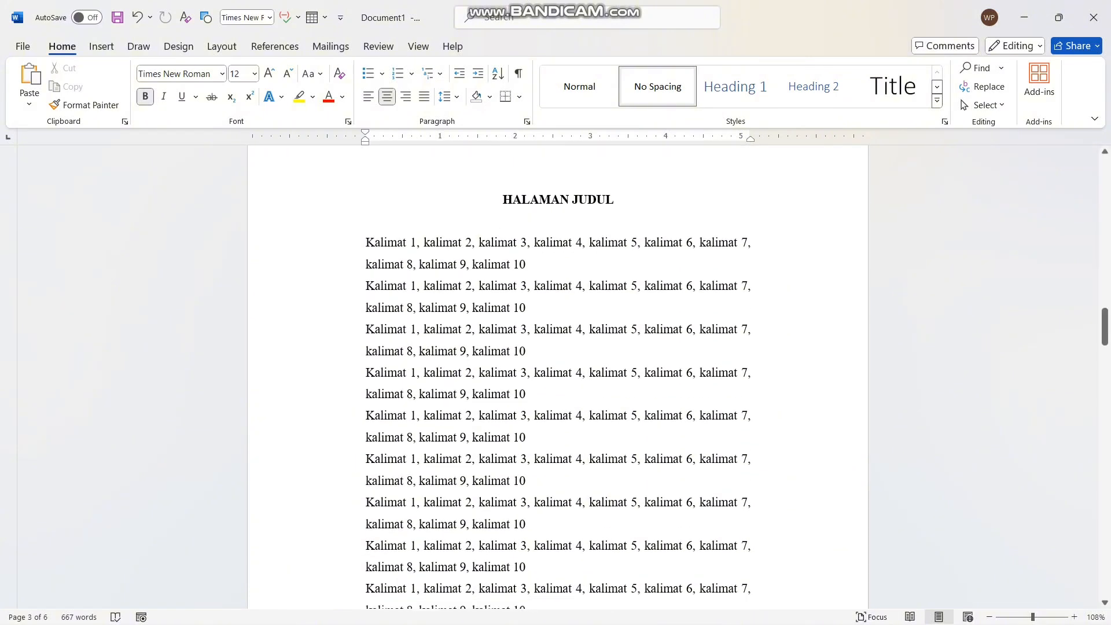
scroll(557, 376, down, 3)
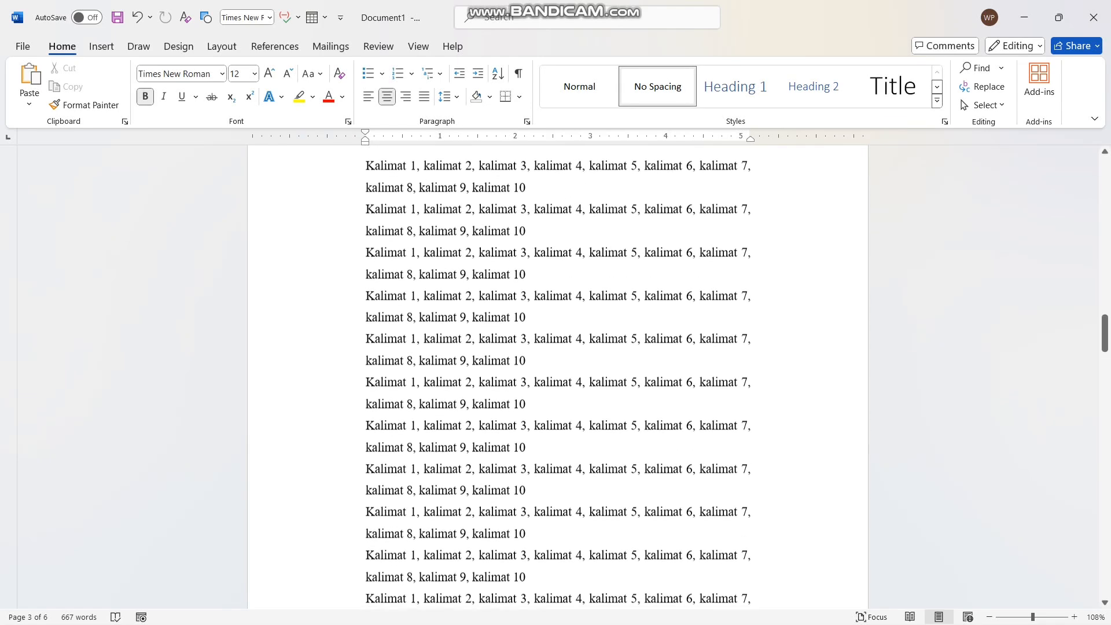
scroll(558, 376, up, 10)
scroll(557, 376, up, 2)
scroll(557, 376, down, 7)
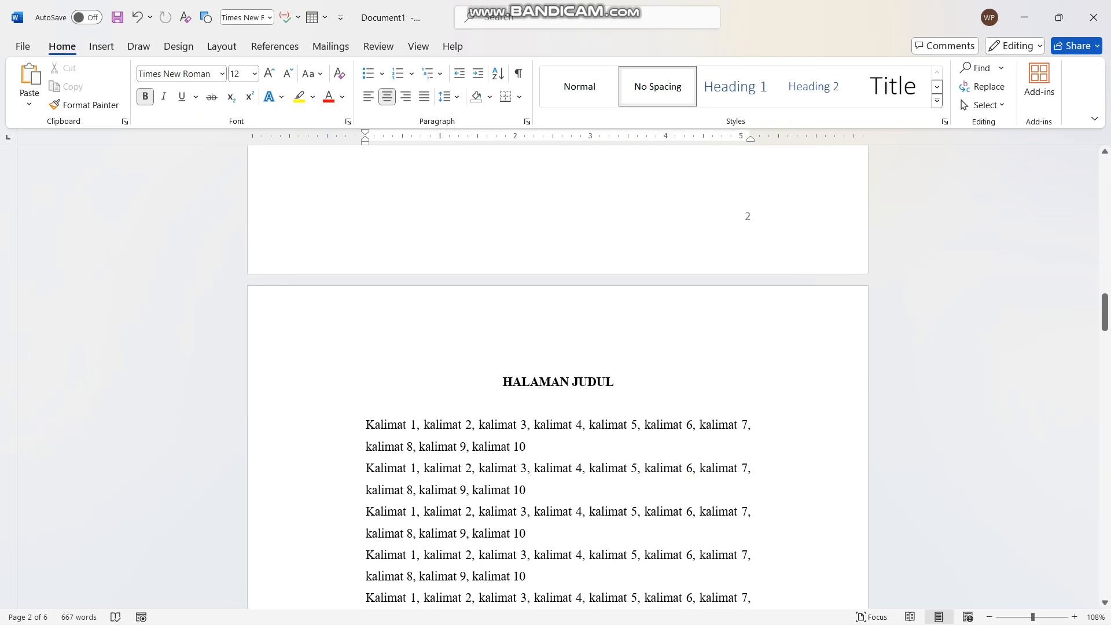
Insert a Next Page section break immediately before the HALAMAN JUDUL heading.
click(502, 382)
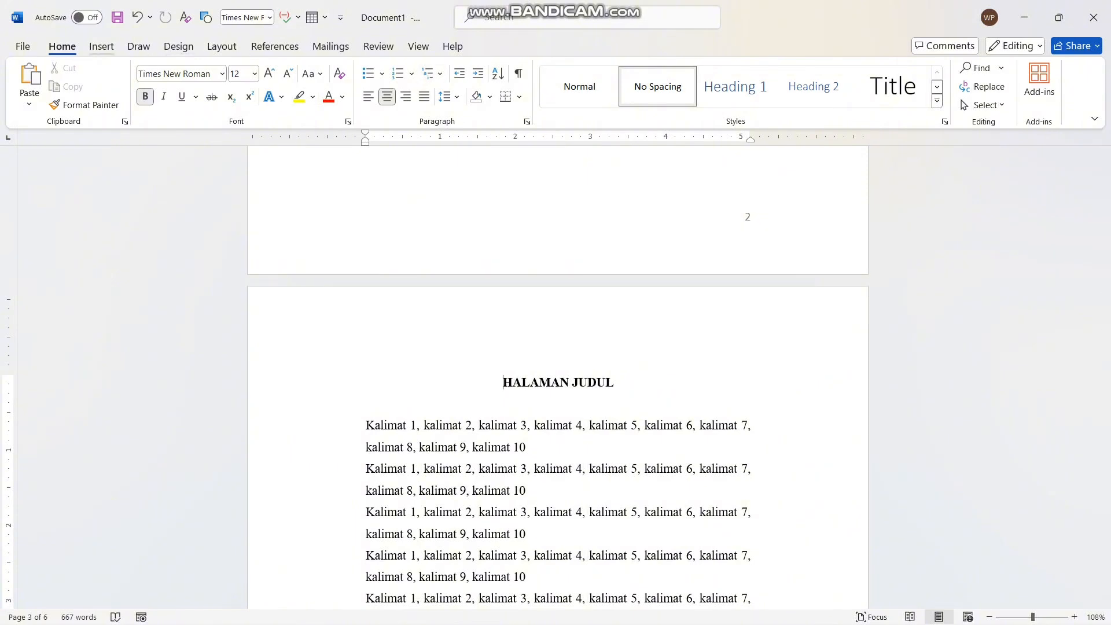
click(221, 46)
click(192, 68)
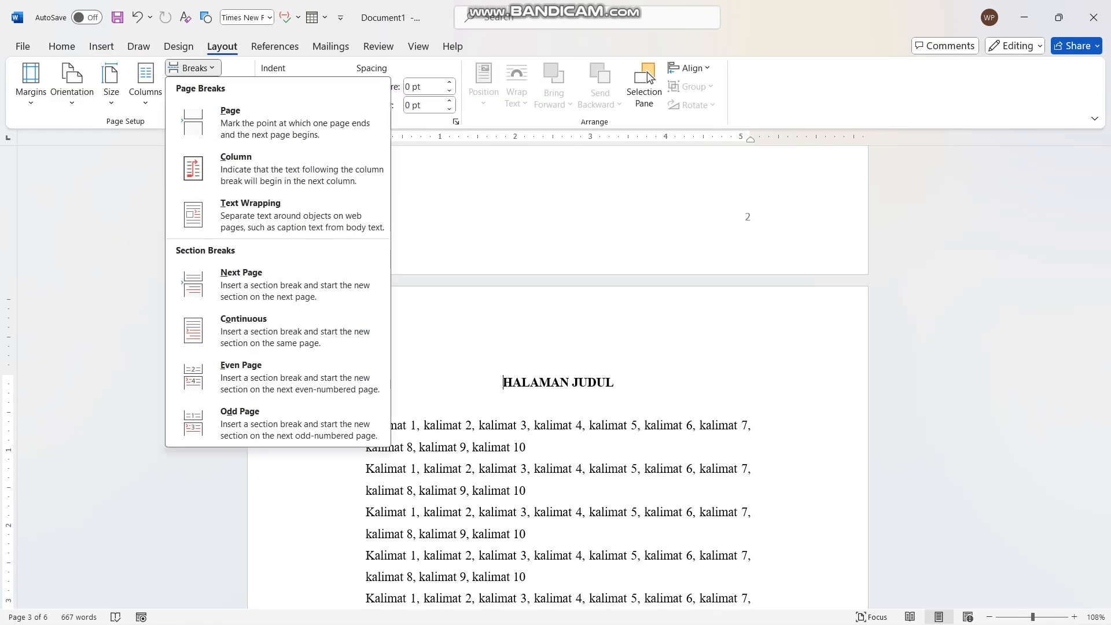
click(277, 285)
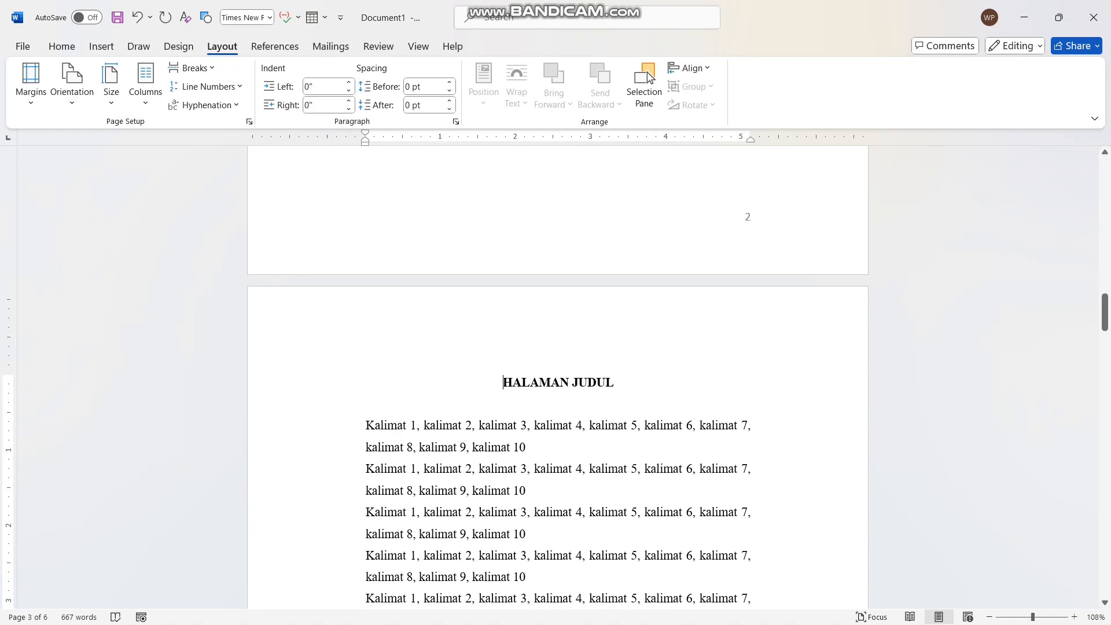
Unlink the Section 2 header and footer from the previous section, and return to the body text of the HALAMAN JUDUL page.
double_click(366, 330)
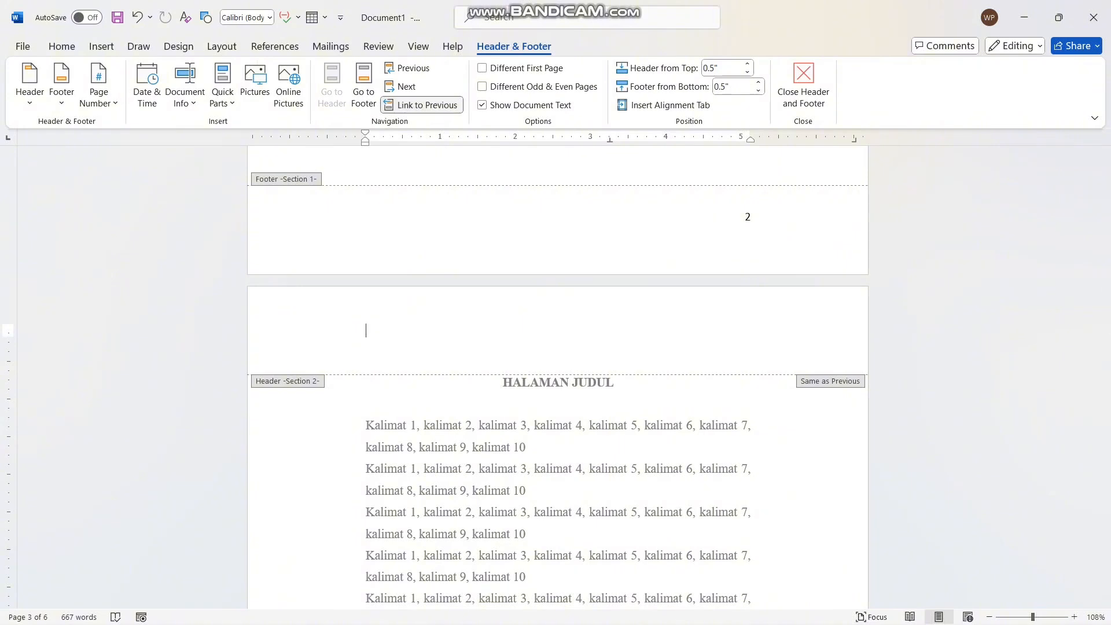
scroll(557, 376, down, 8)
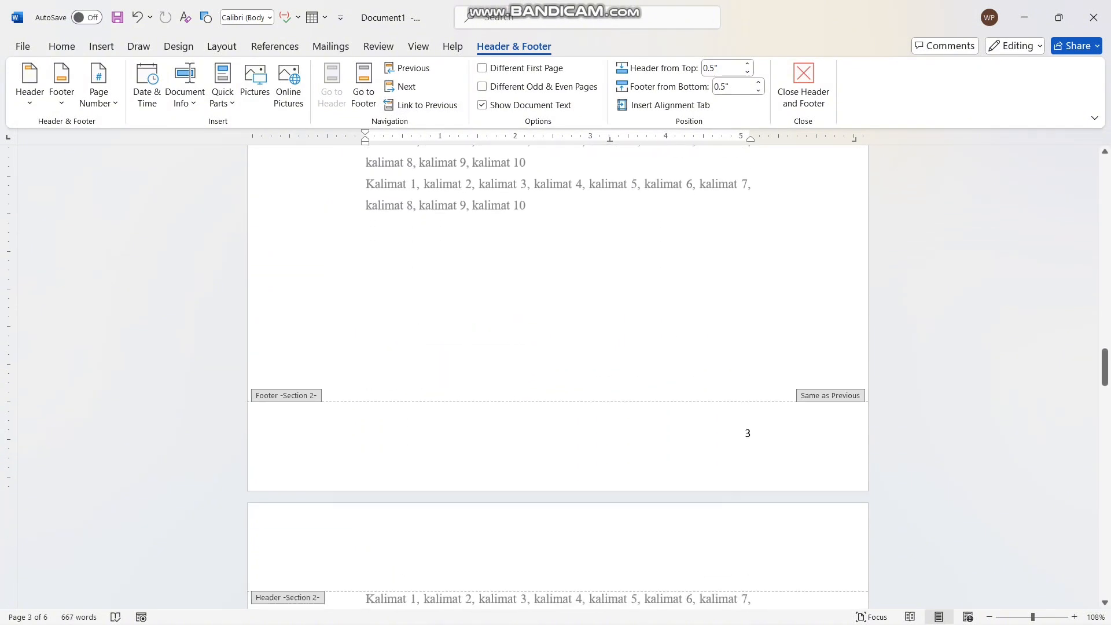
click(367, 447)
click(427, 106)
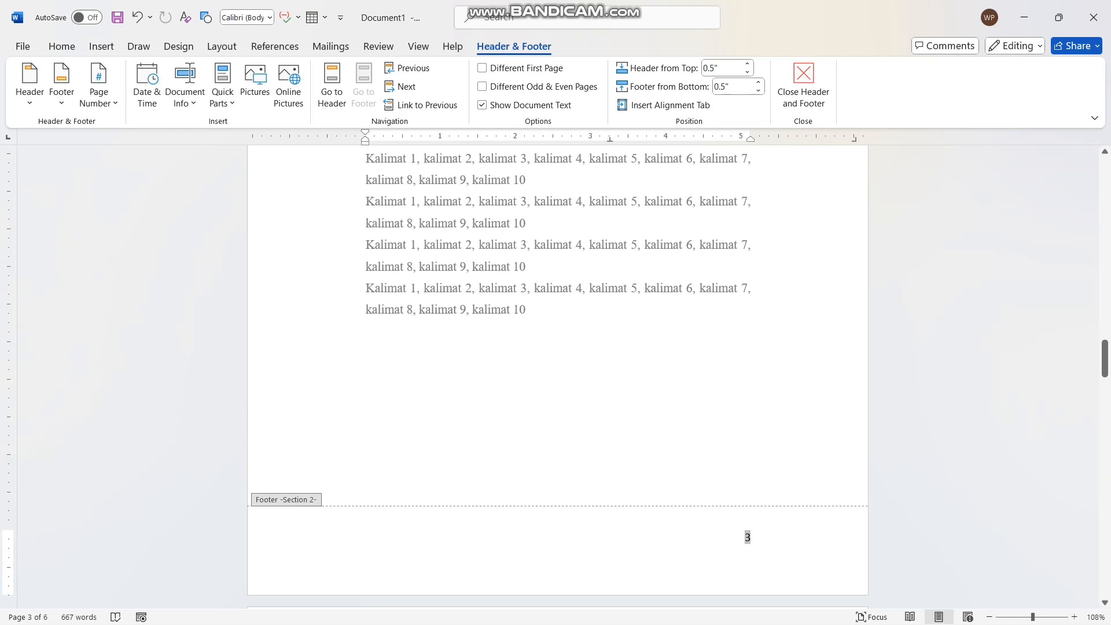
scroll(557, 376, up, 3)
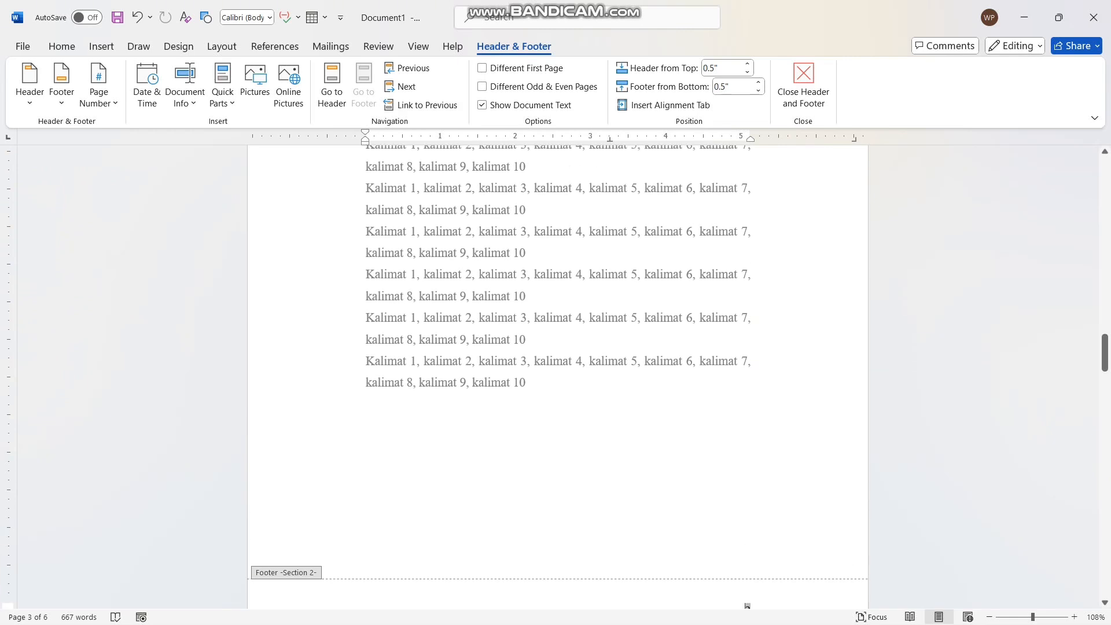
scroll(557, 377, up, 5)
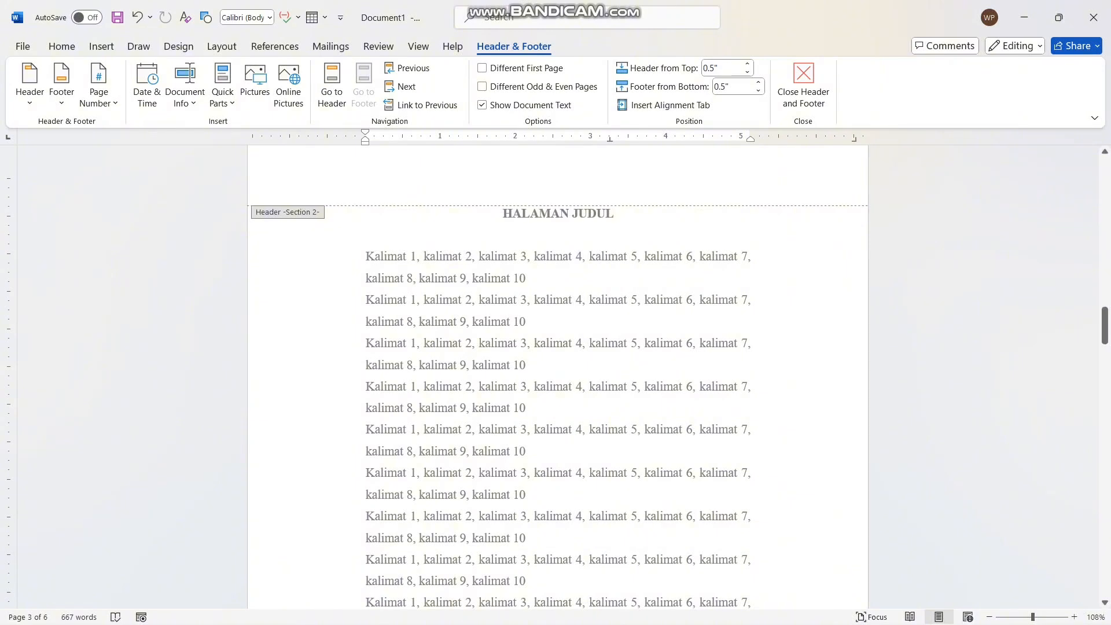
scroll(557, 376, up, 2)
scroll(558, 376, down, 1)
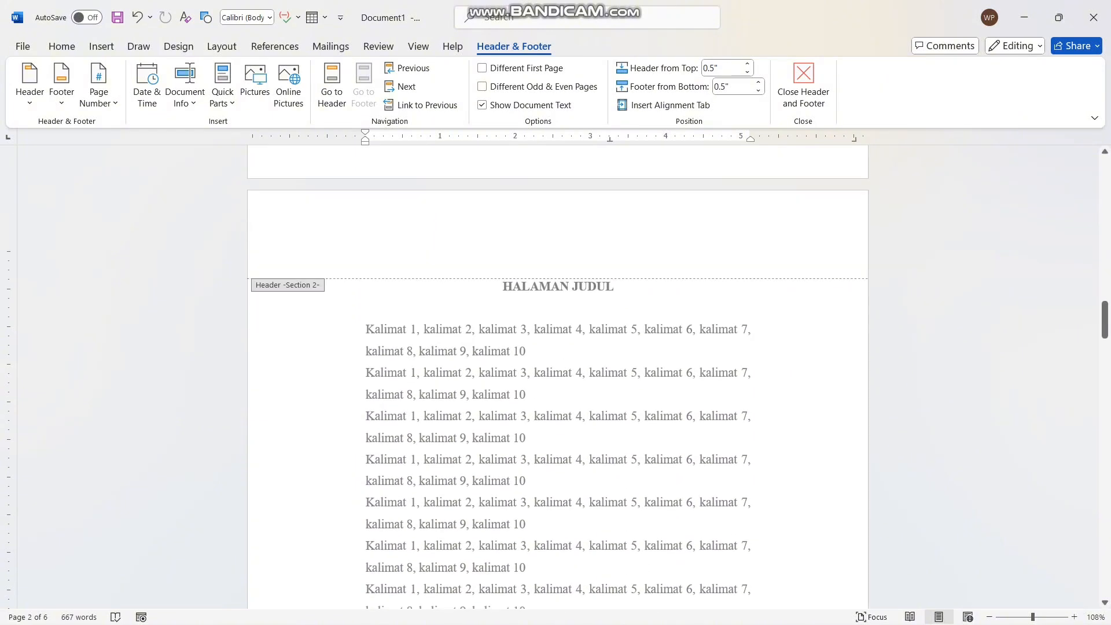
double_click(527, 351)
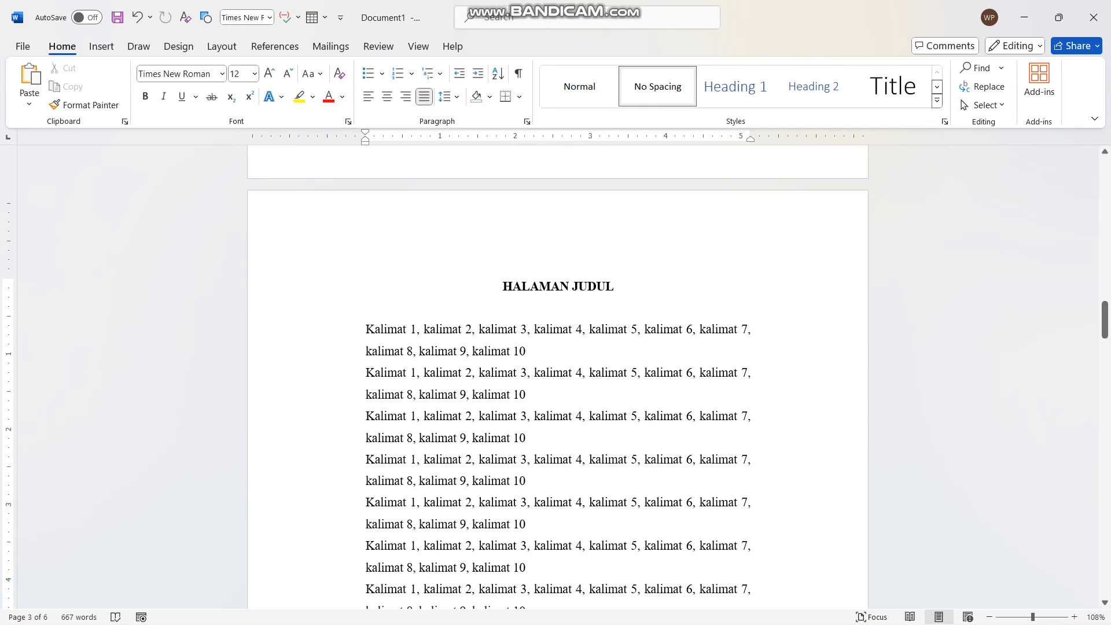
Insert page numbers at the bottom of the page in the Plain Number 2 style for Section 2.
click(101, 46)
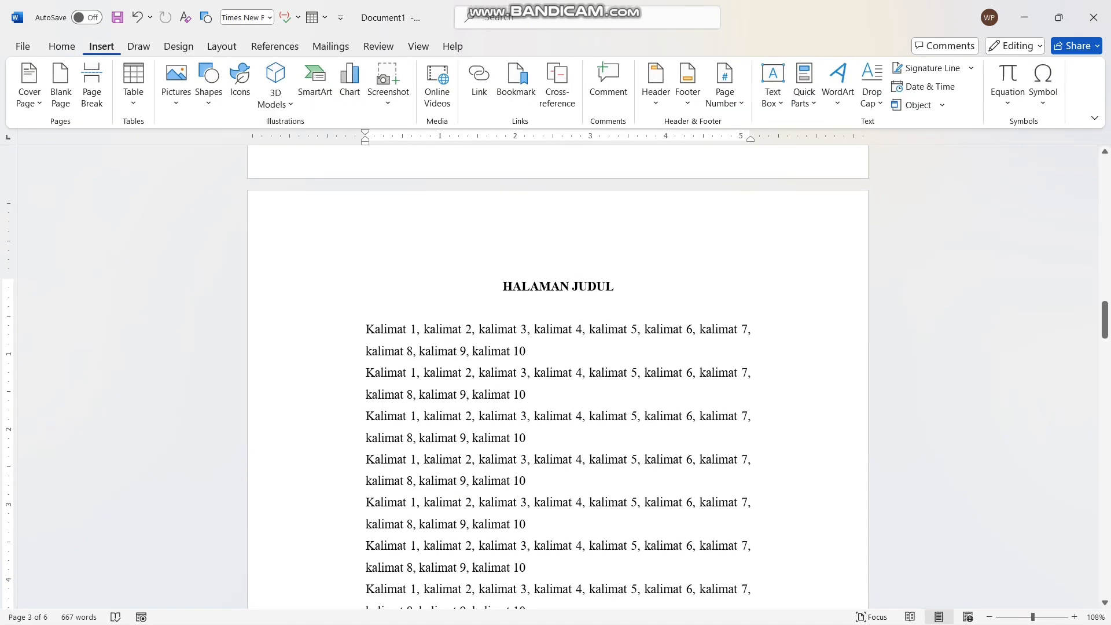
click(725, 84)
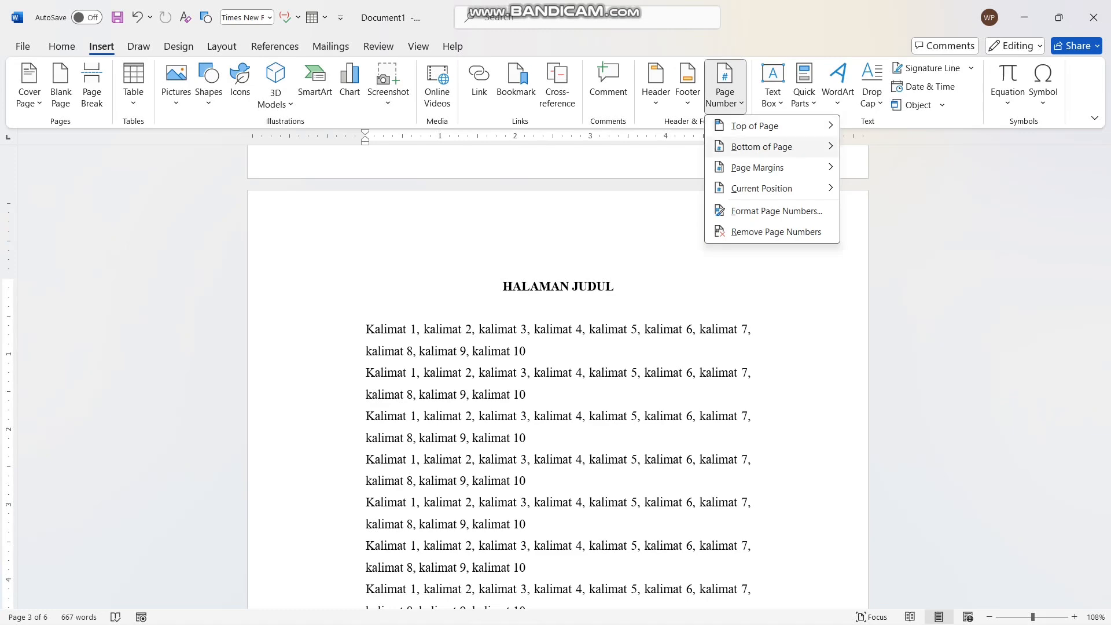
mouse_move(761, 147)
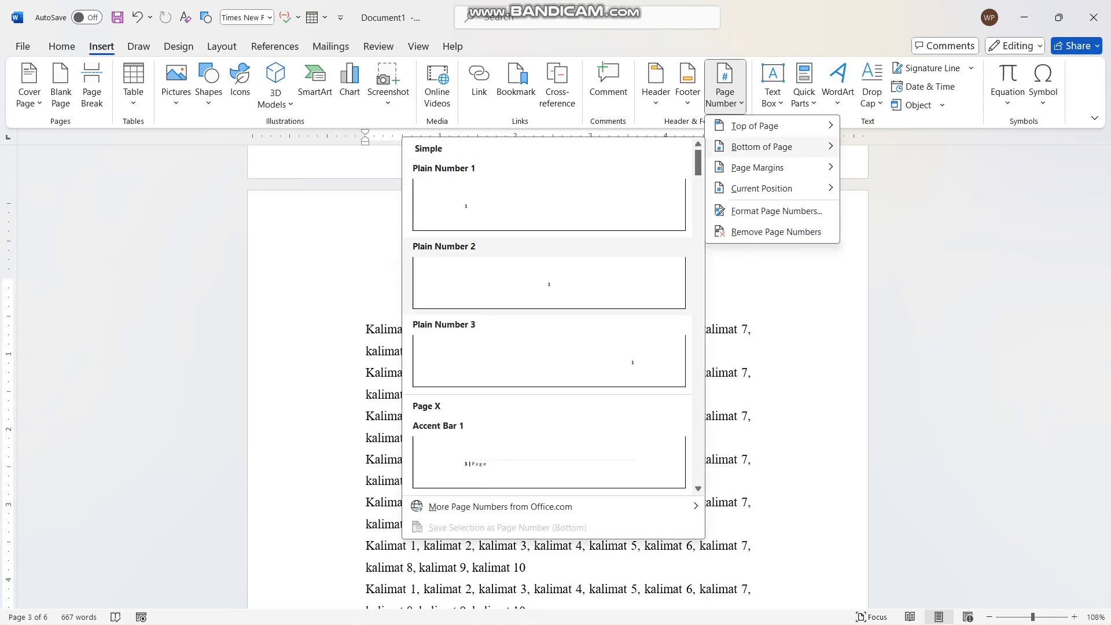
click(634, 277)
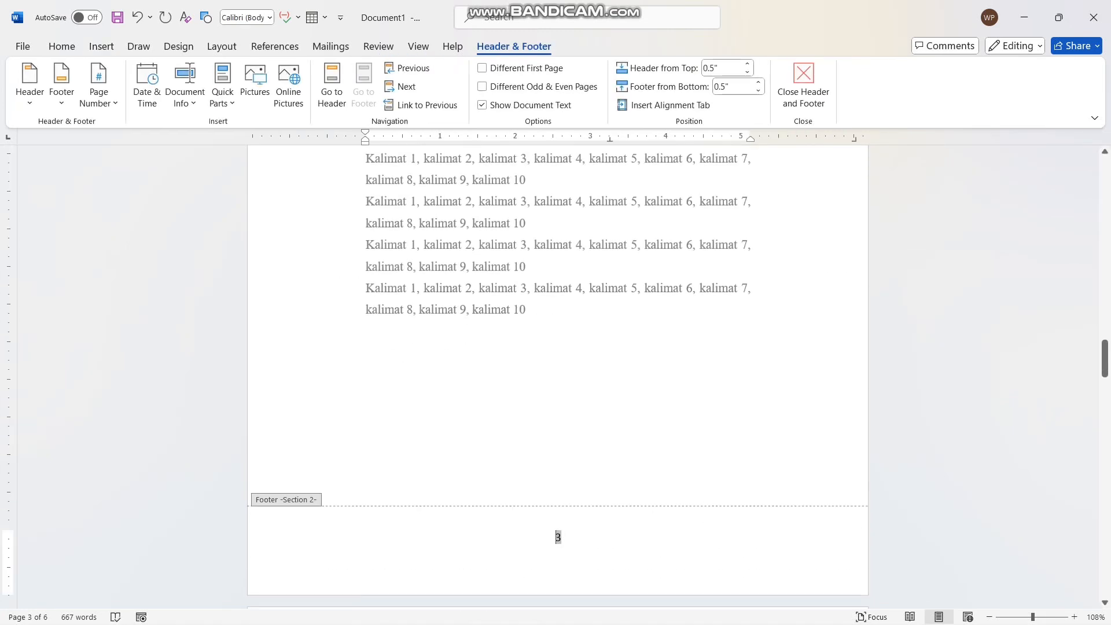
scroll(558, 376, up, 3)
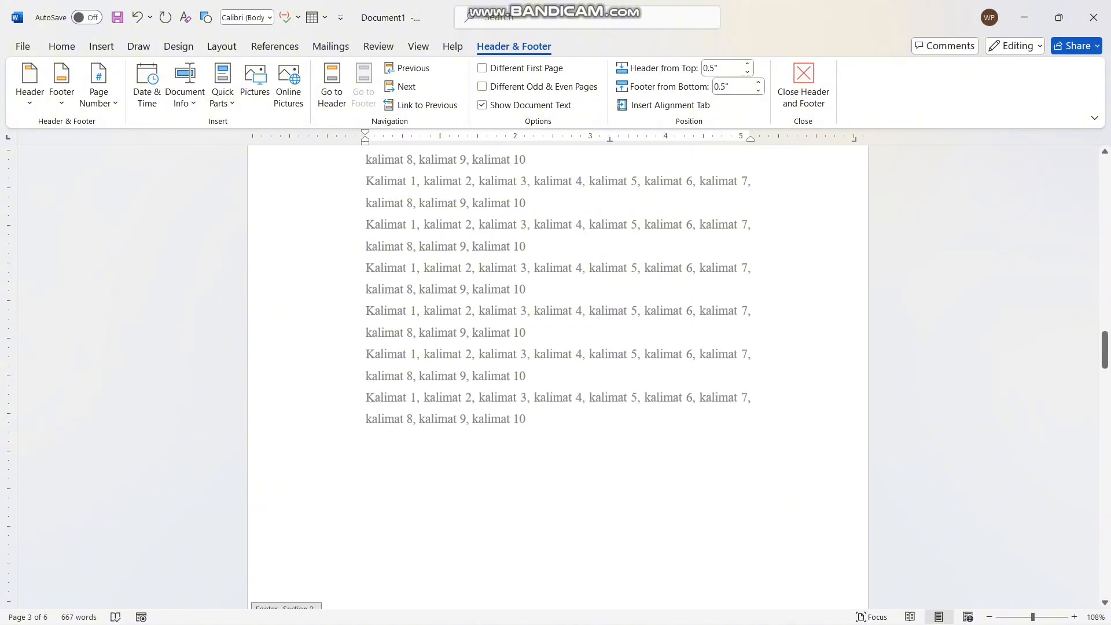
scroll(558, 377, down, 5)
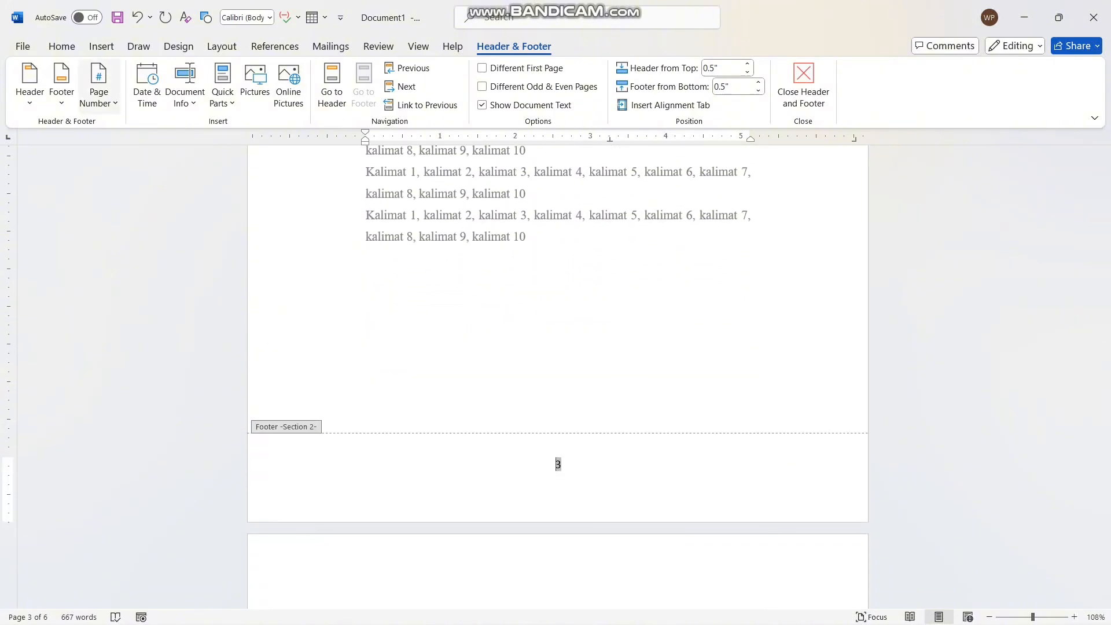
Set the Section 2 page numbering to start at 1 and close the header and footer.
click(98, 87)
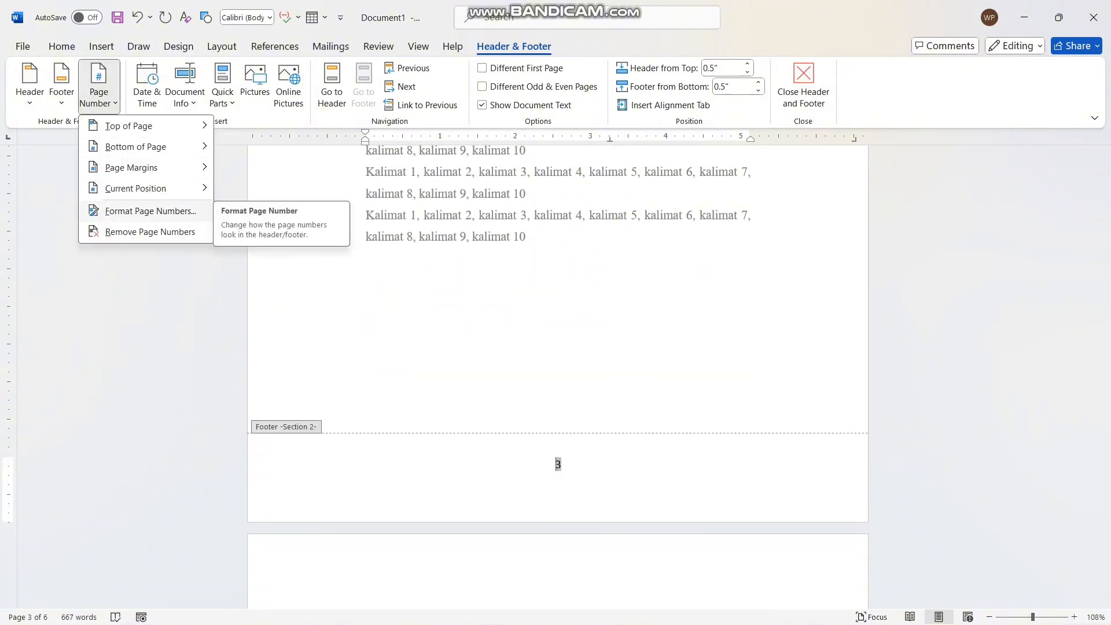
click(150, 211)
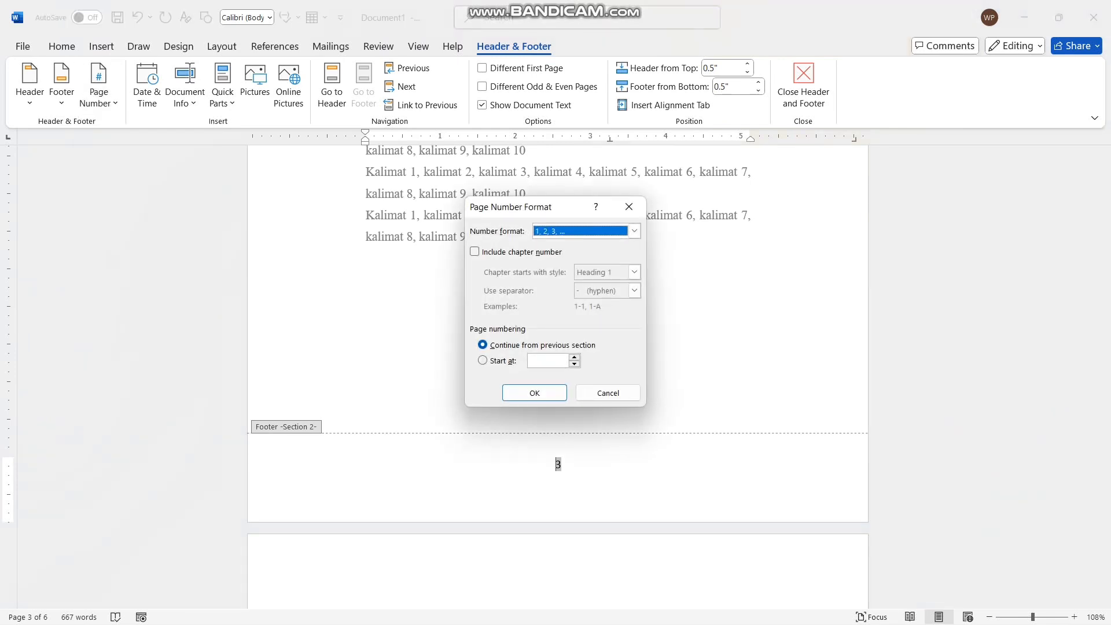
click(546, 360)
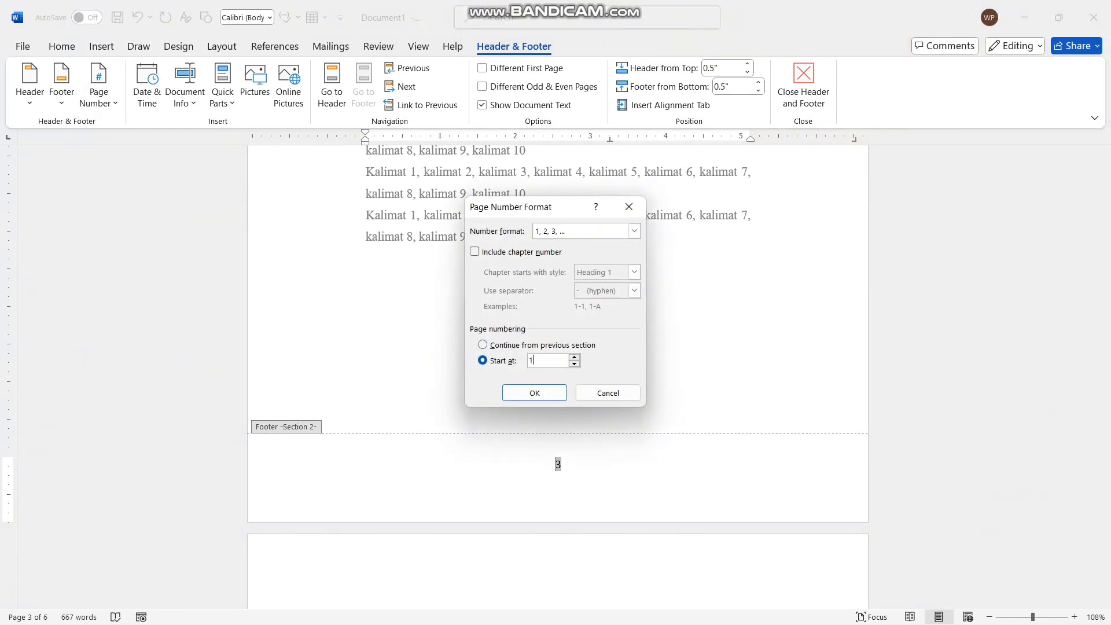
text(1)
key(Return)
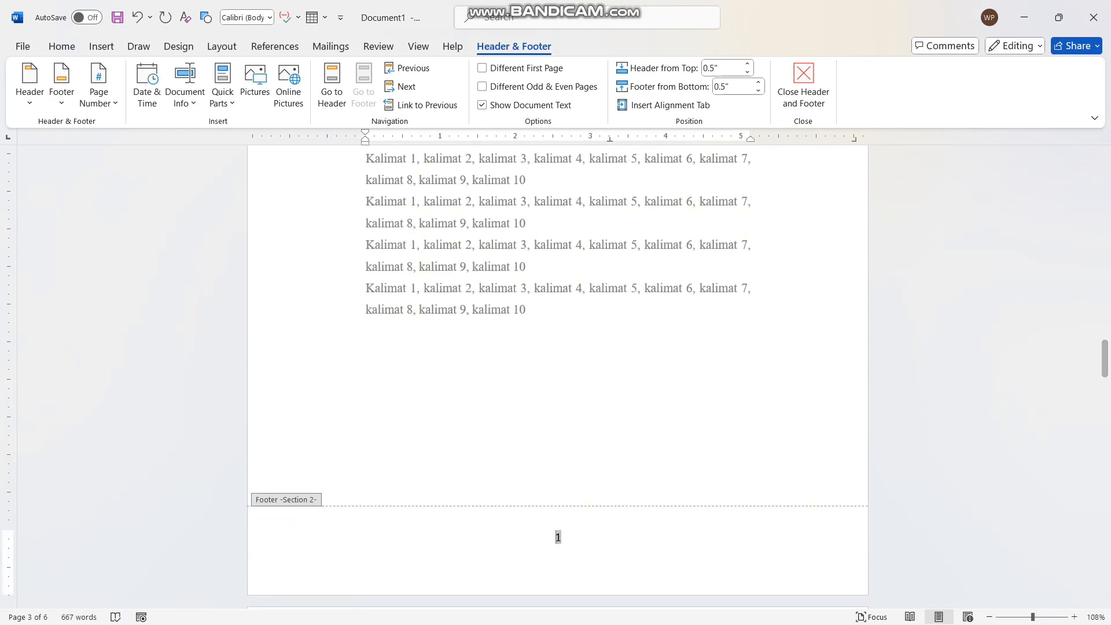
click(803, 84)
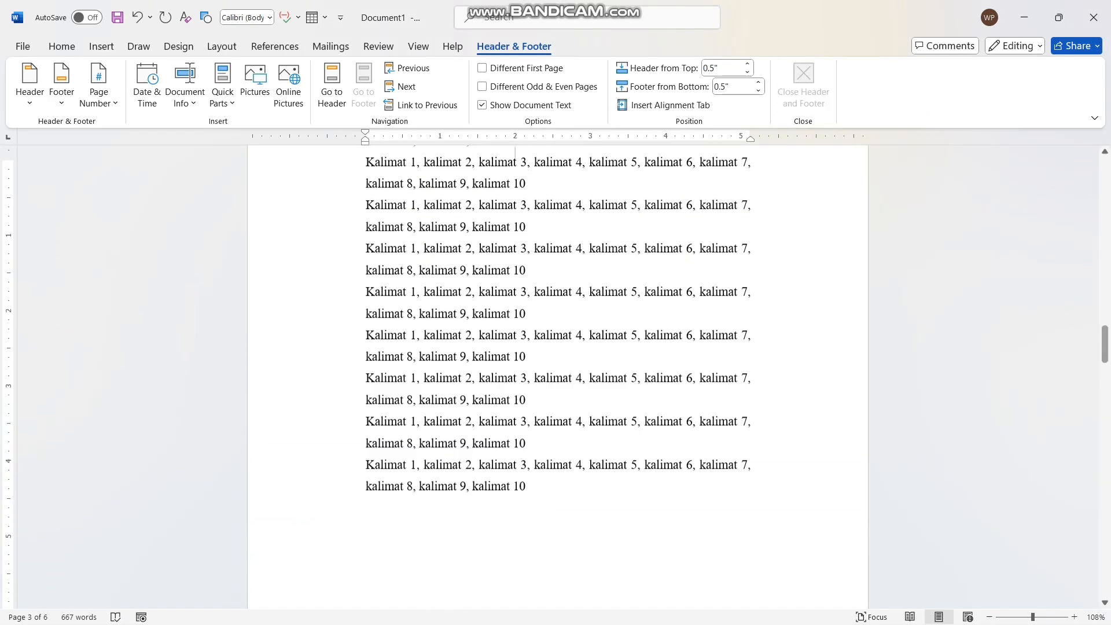
Insert a Next Page section break before the first Kalimat line on the page following HALAMAN JUDUL.
scroll(558, 376, down, 12)
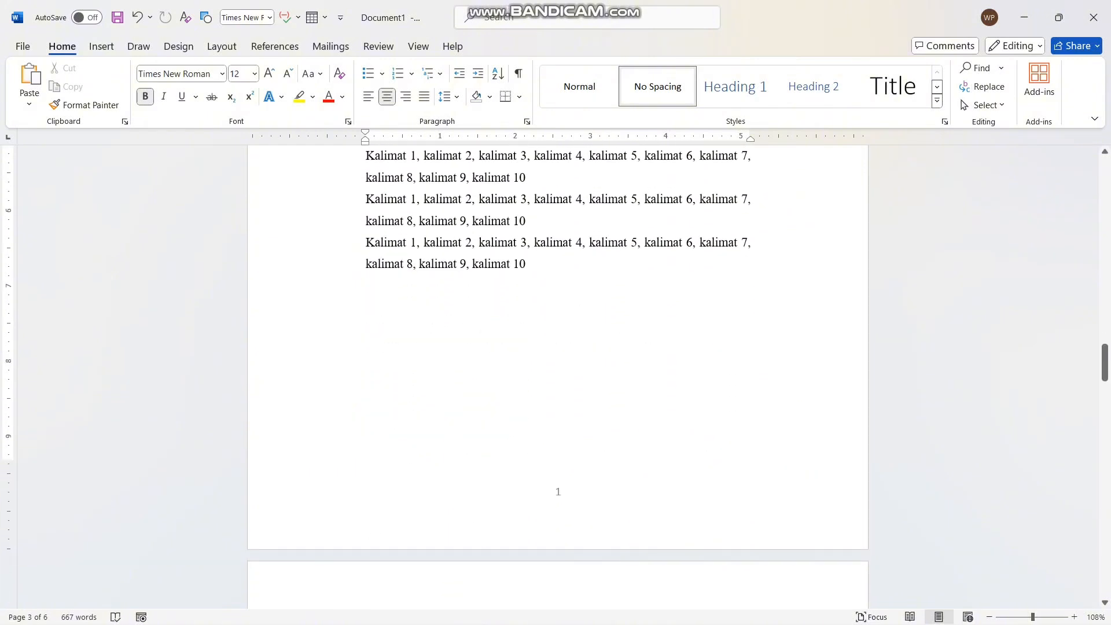
scroll(558, 376, down, 10)
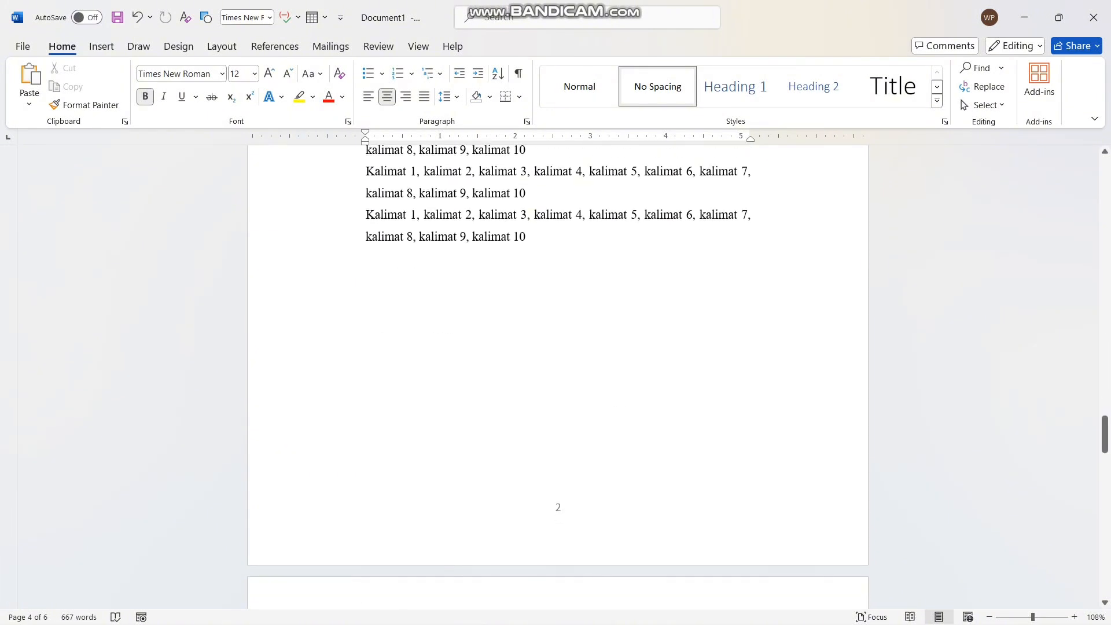
scroll(558, 376, up, 8)
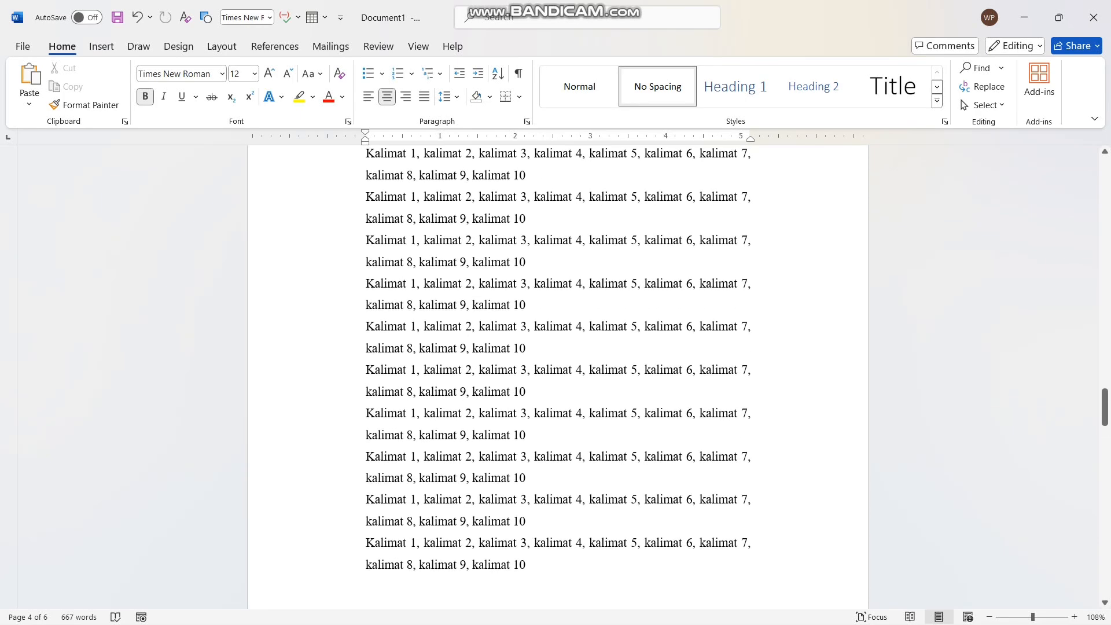
scroll(558, 377, up, 8)
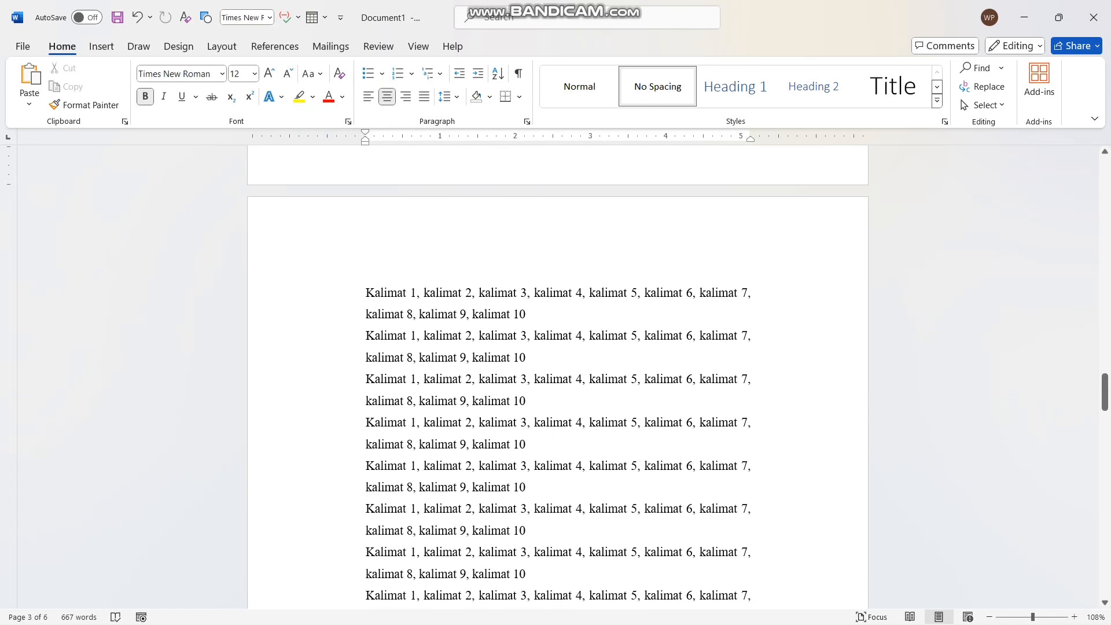
click(366, 293)
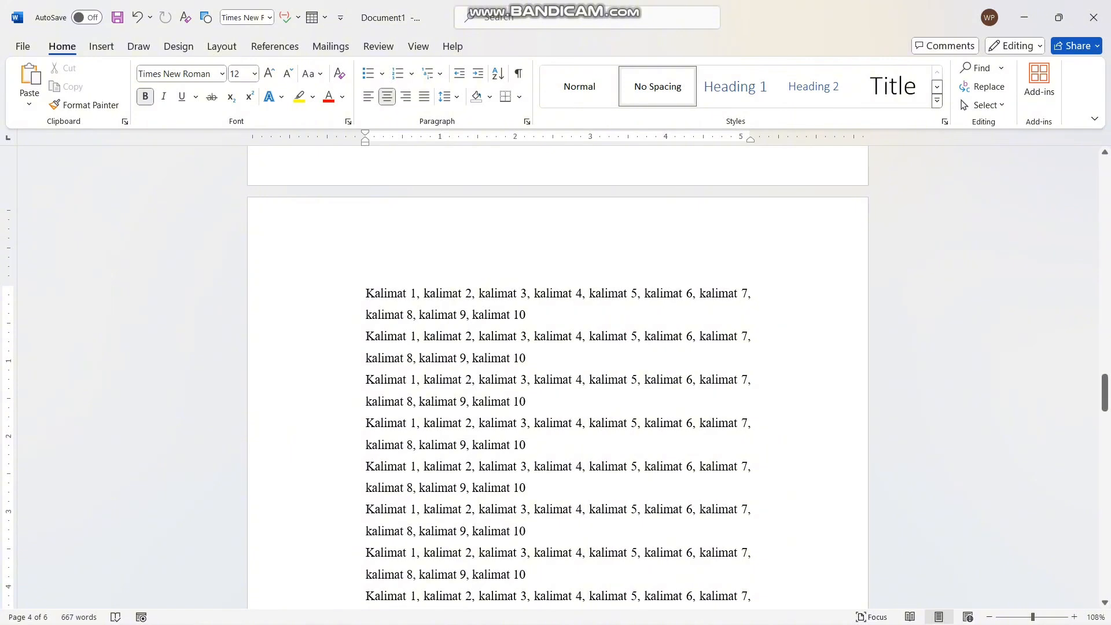
click(222, 47)
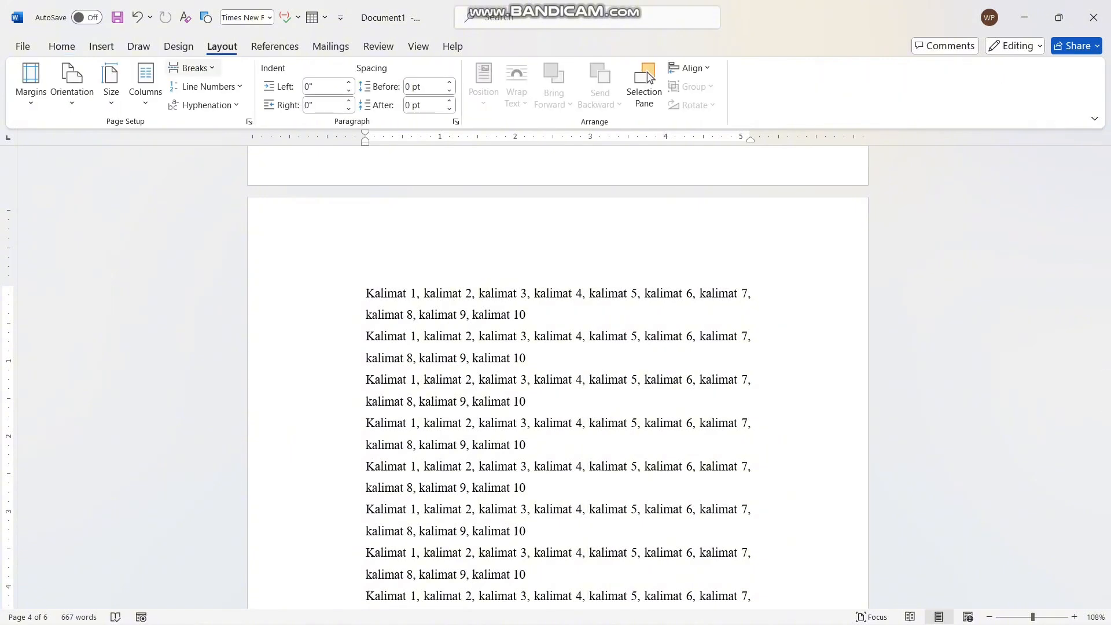
click(194, 68)
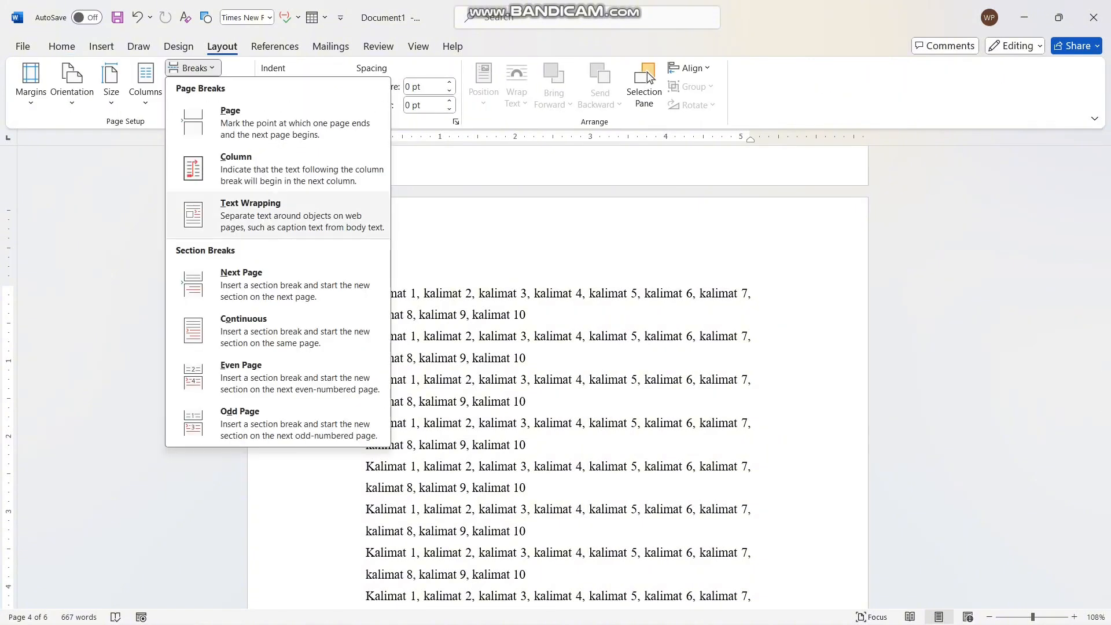
click(278, 285)
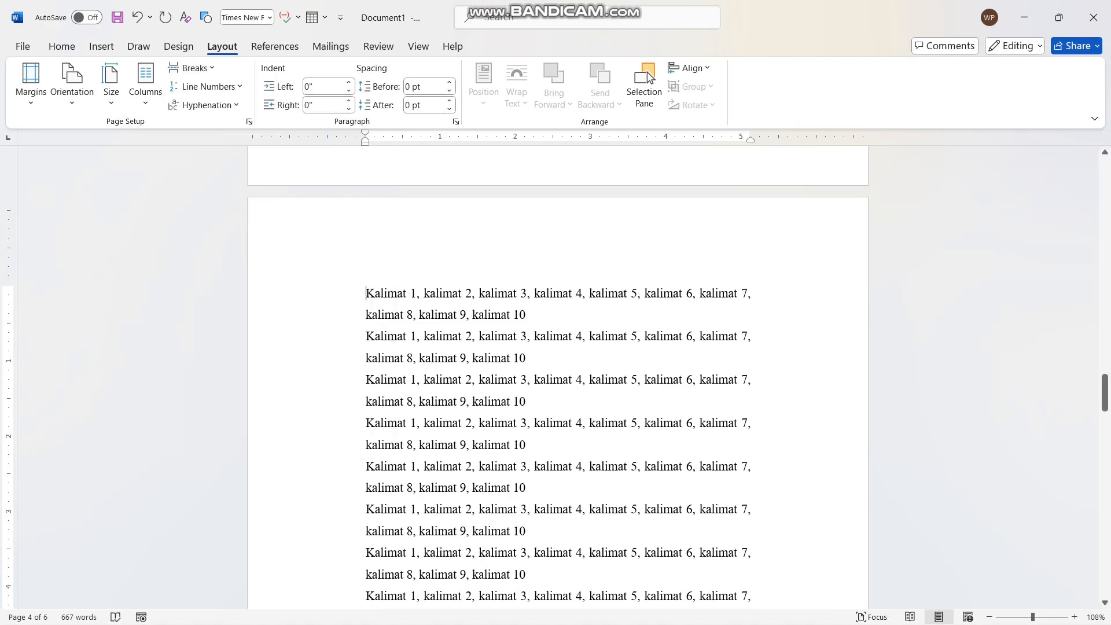
Unlink the Section 3 header and footer from the previous section.
double_click(397, 260)
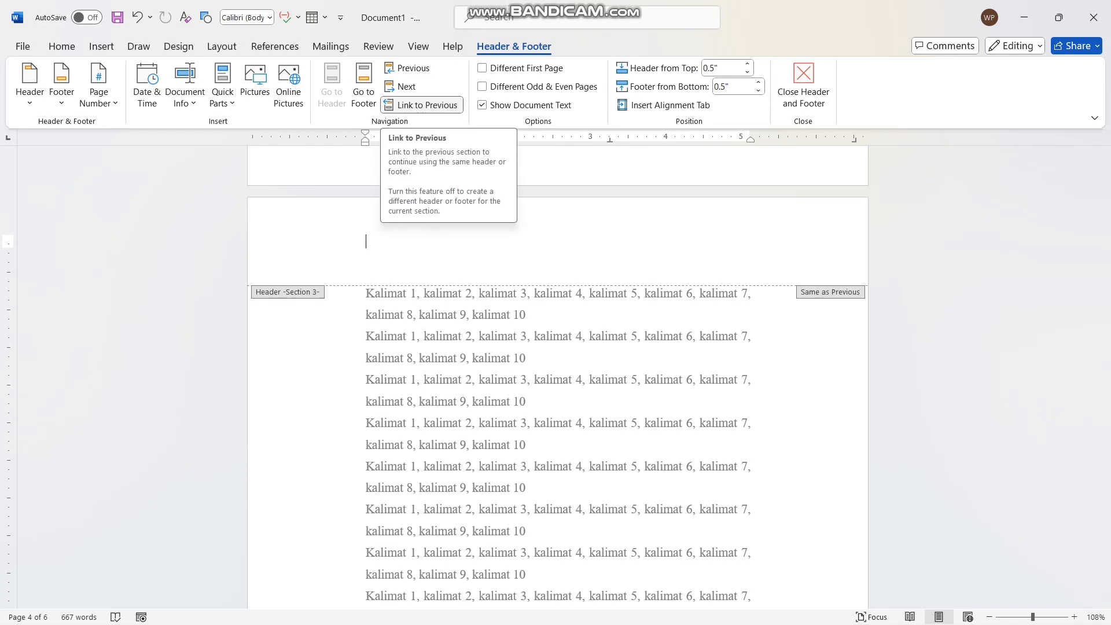
scroll(558, 376, down, 10)
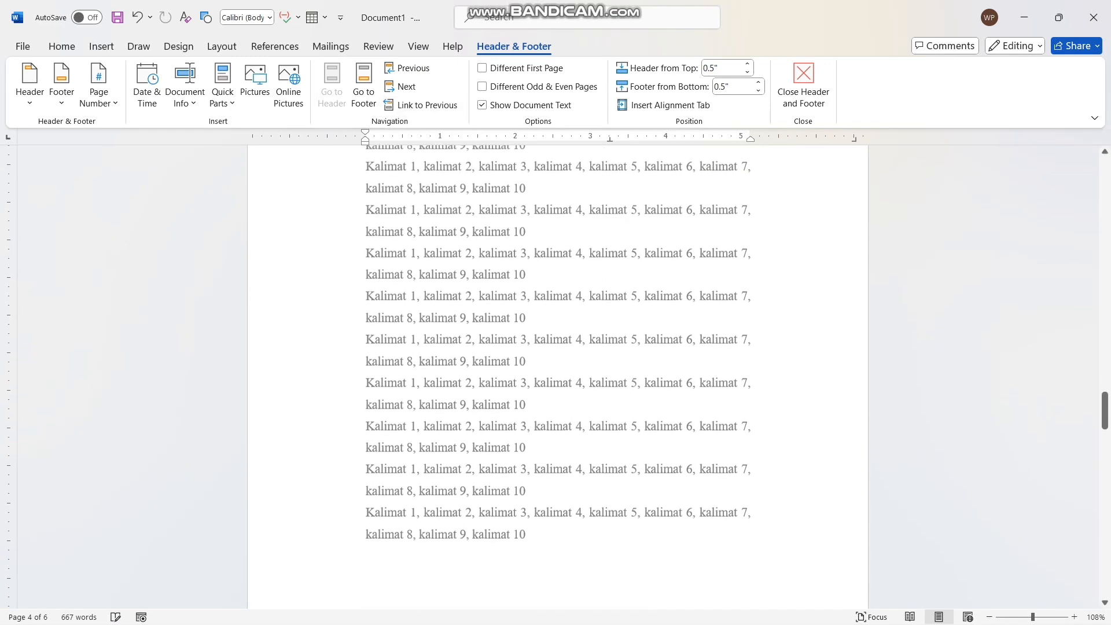
click(558, 397)
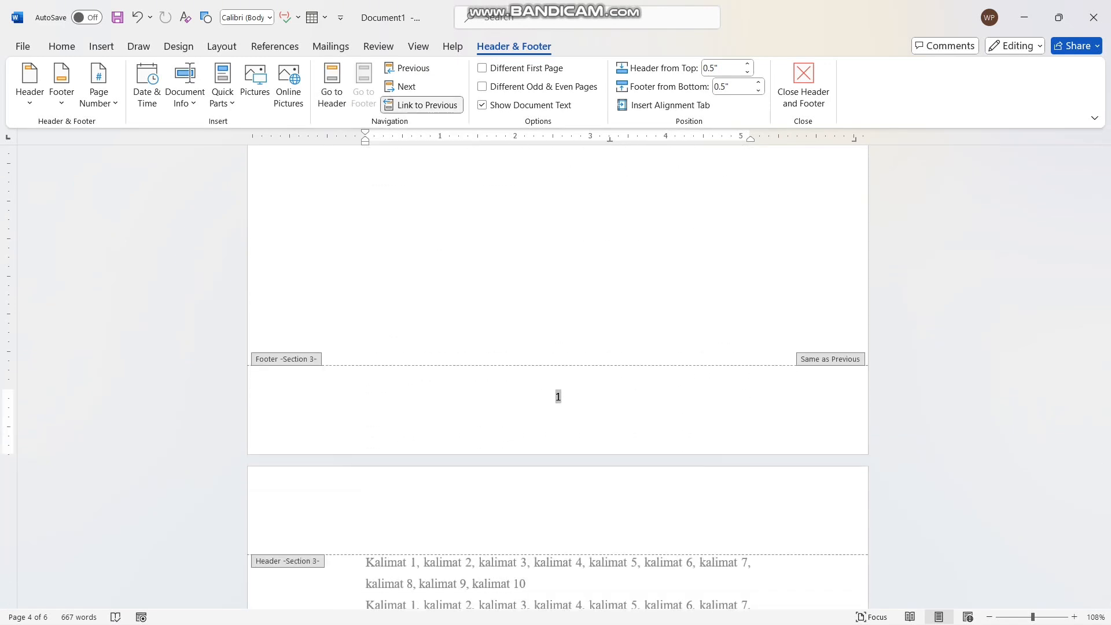
click(427, 105)
scroll(557, 376, up, 3)
scroll(558, 376, up, 7)
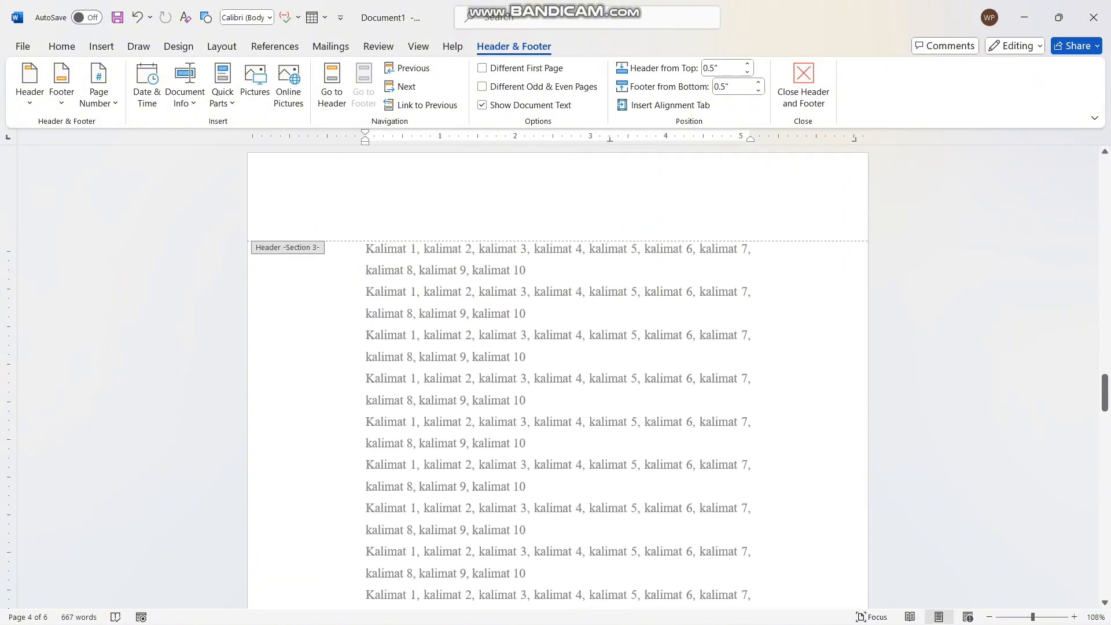
Insert page numbers at the bottom of the page in the Plain Number 3 style for Section 3.
scroll(557, 376, down, 7)
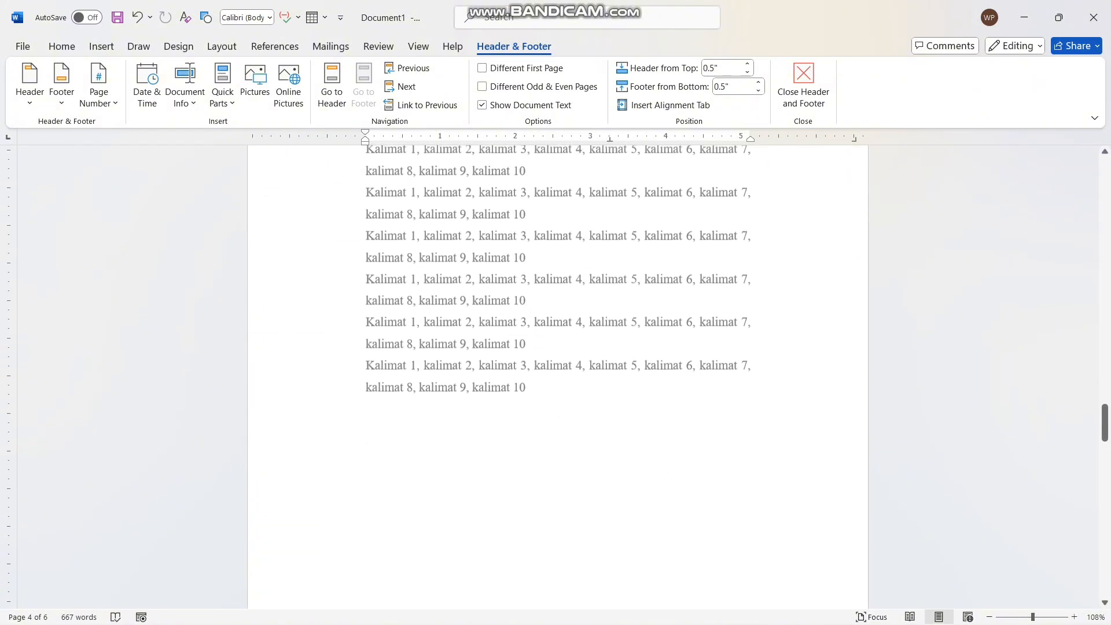
click(98, 87)
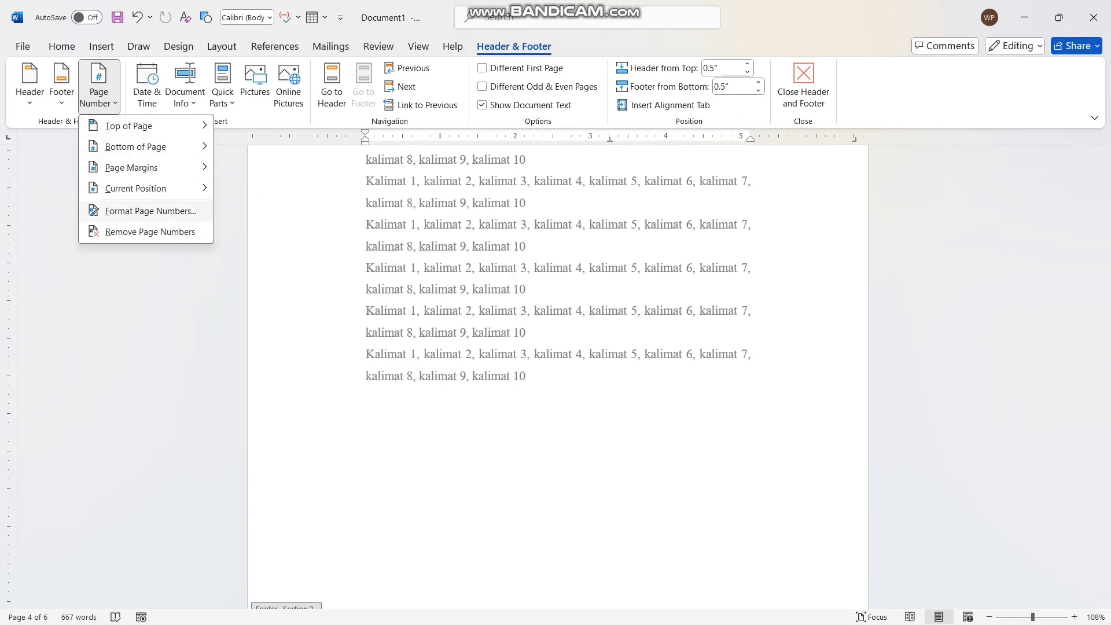
mouse_move(135, 146)
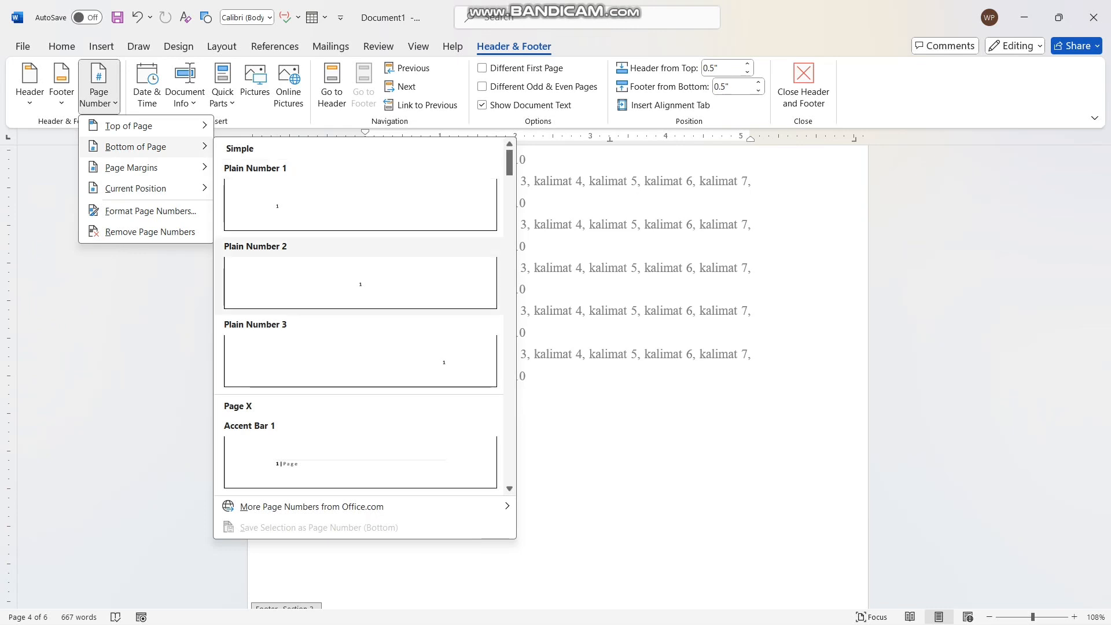
click(360, 360)
scroll(558, 376, down, 7)
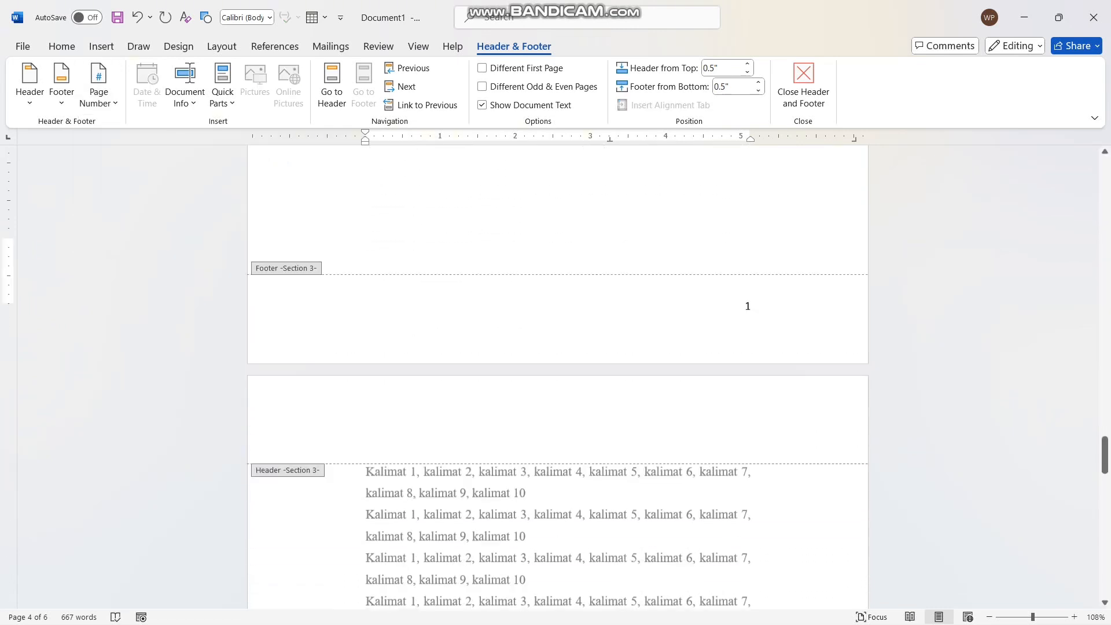
Set the Section 3 page numbering to start at 2 and close the header and footer.
scroll(557, 376, up, 6)
scroll(558, 376, down, 5)
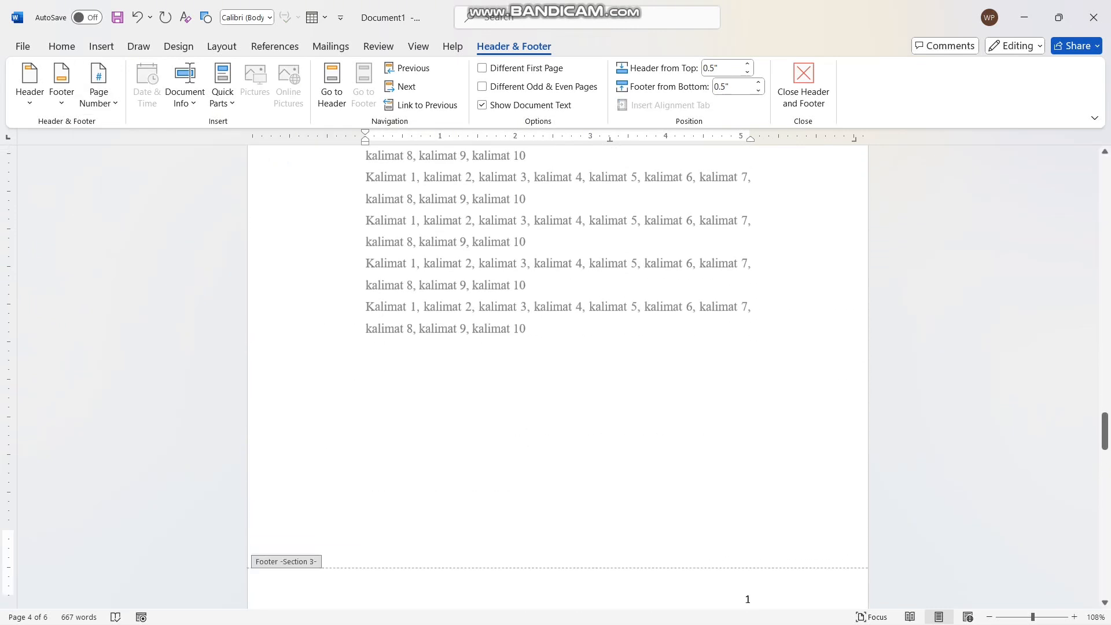
scroll(558, 376, up, 10)
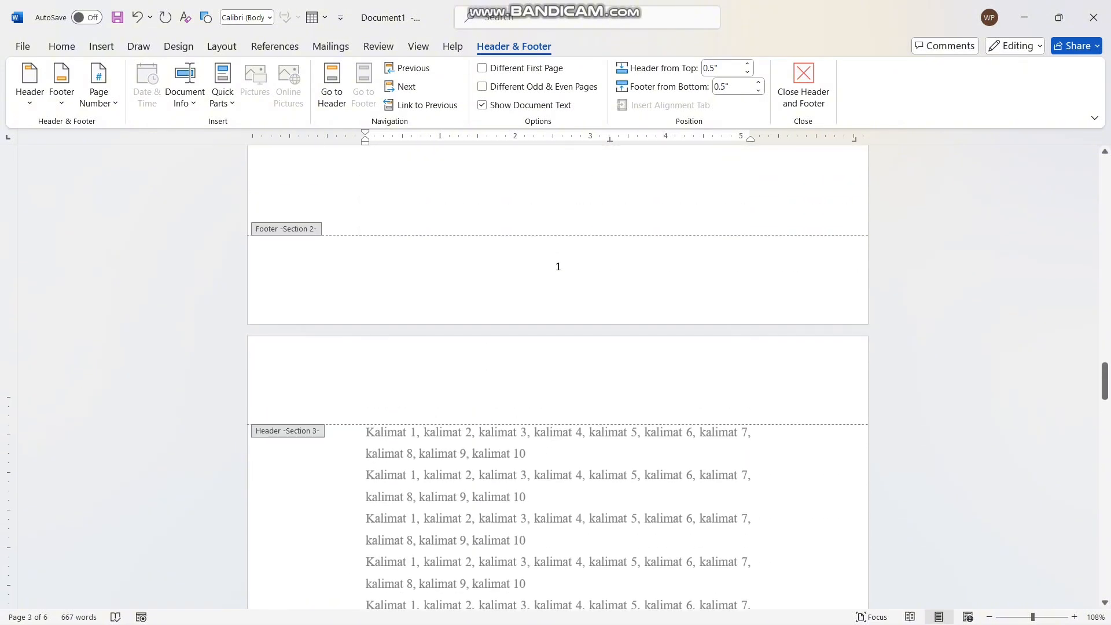
scroll(558, 376, up, 1)
scroll(558, 376, down, 11)
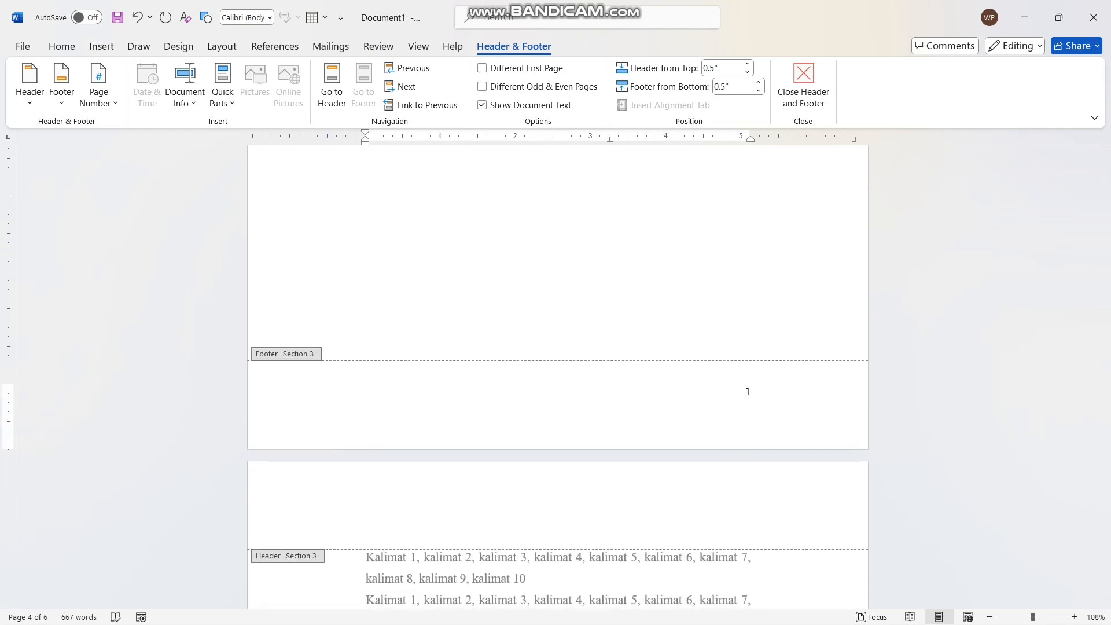
click(98, 87)
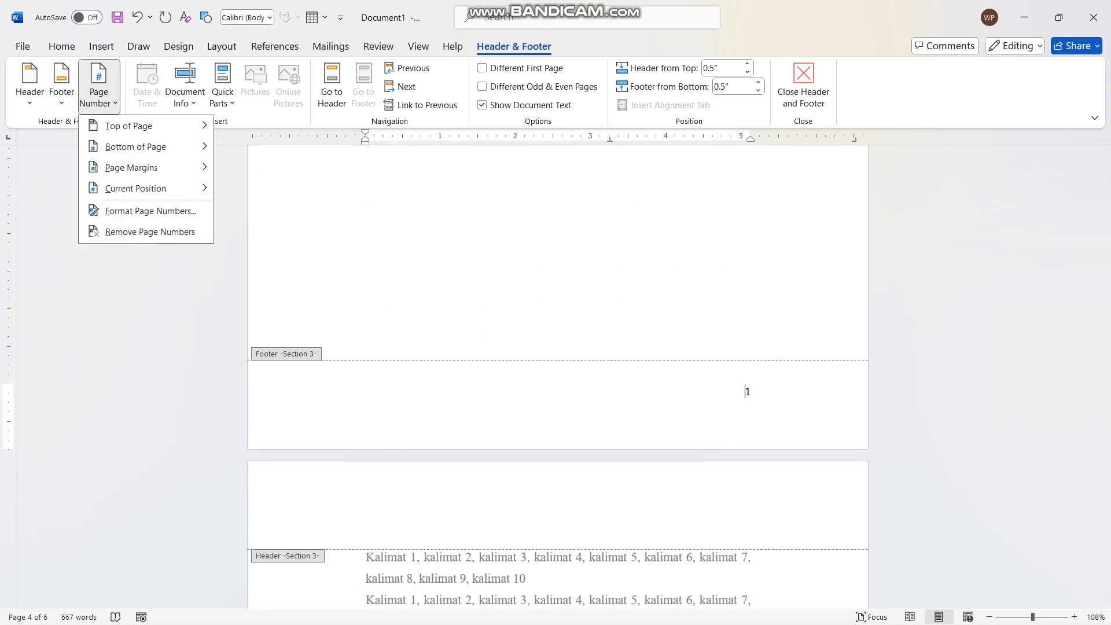
click(151, 210)
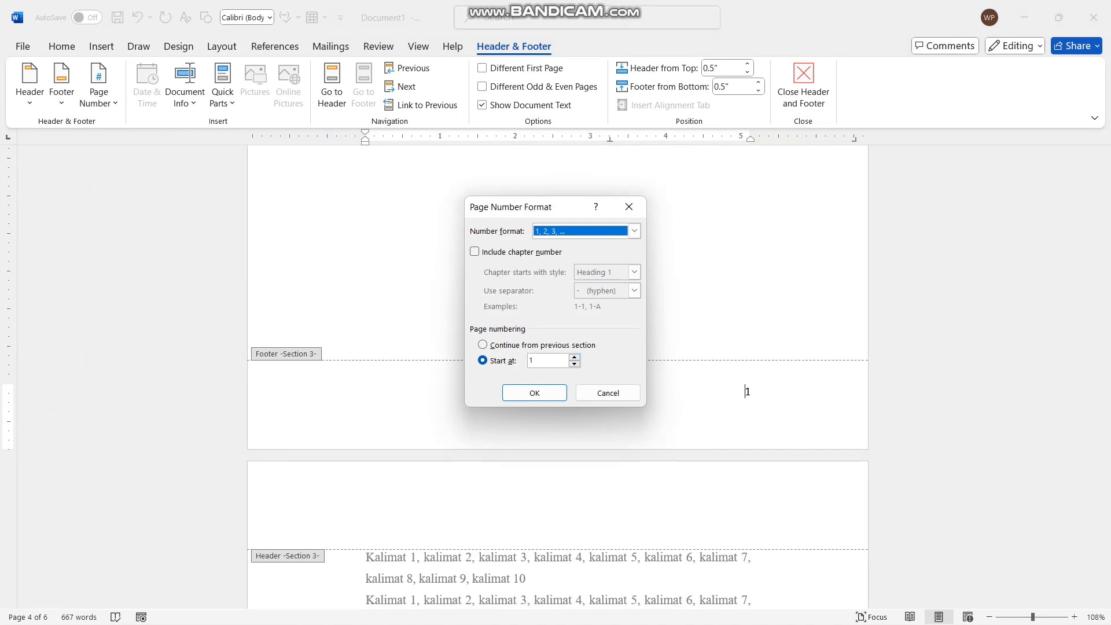
click(574, 357)
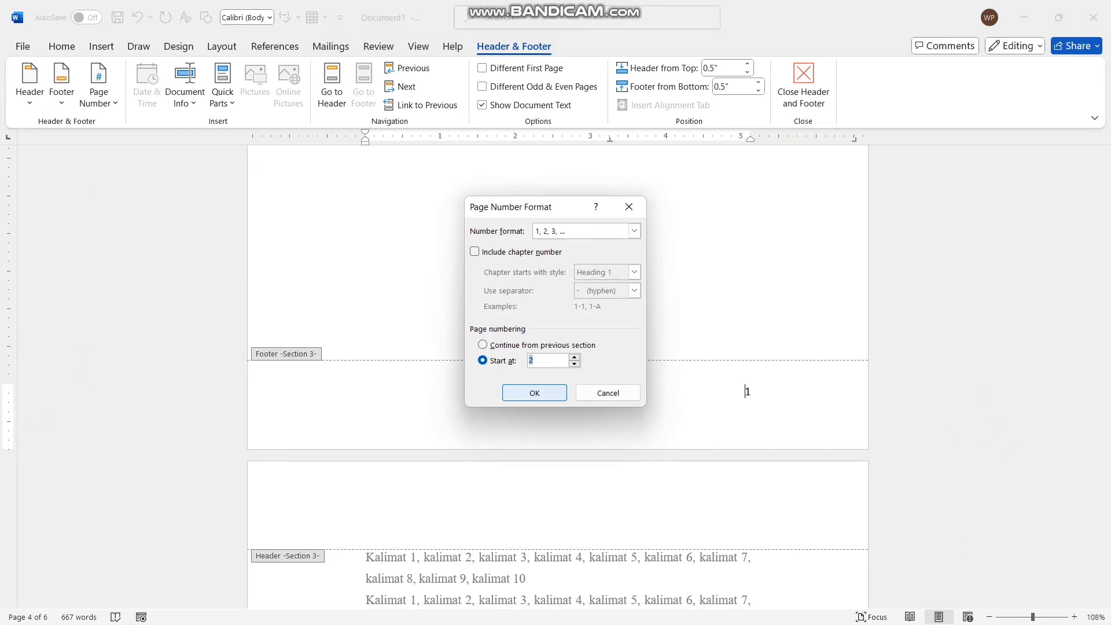
click(534, 393)
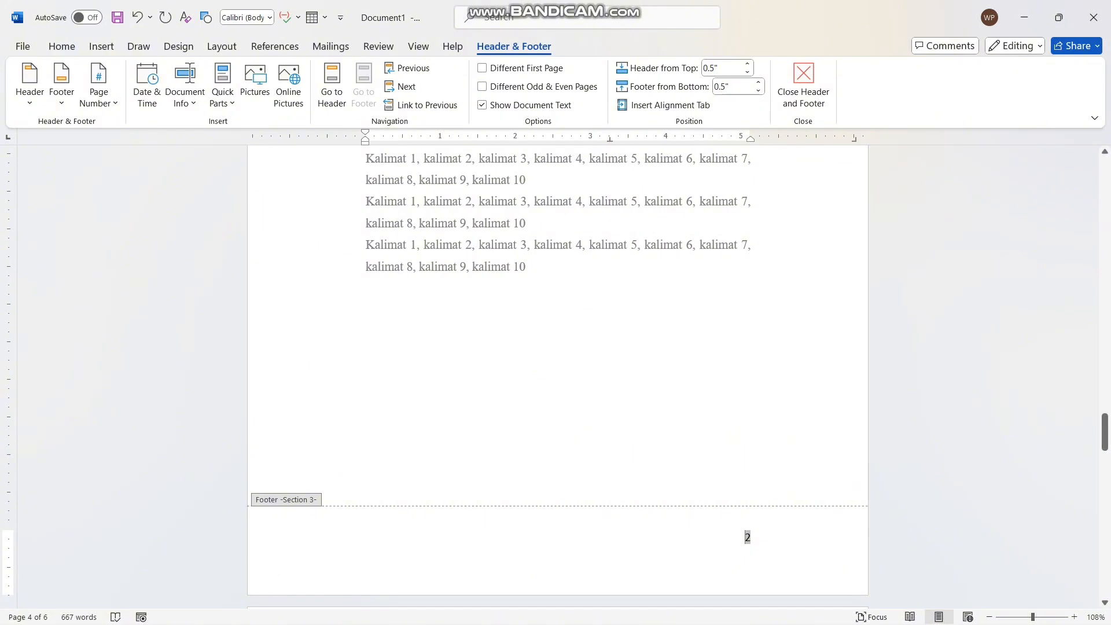
key(Escape)
Review the footer page numbers on the Kalimat pages, the page before DAFTAR PUSTAKA, and back up to the COVER page.
scroll(557, 370, up, 10)
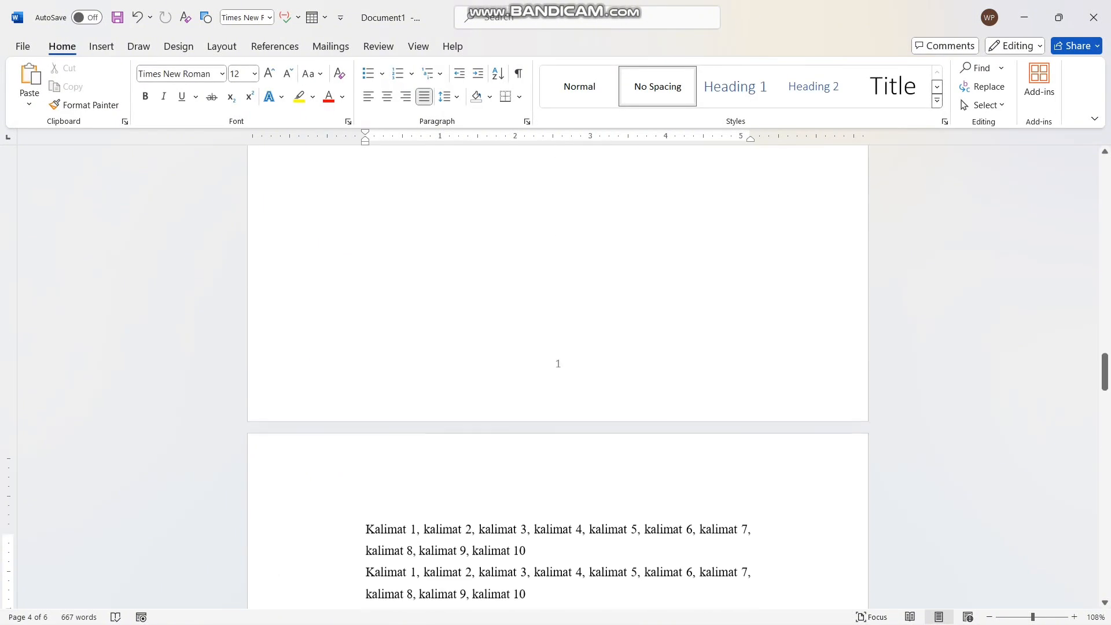
scroll(557, 370, up, 2)
scroll(557, 370, down, 3)
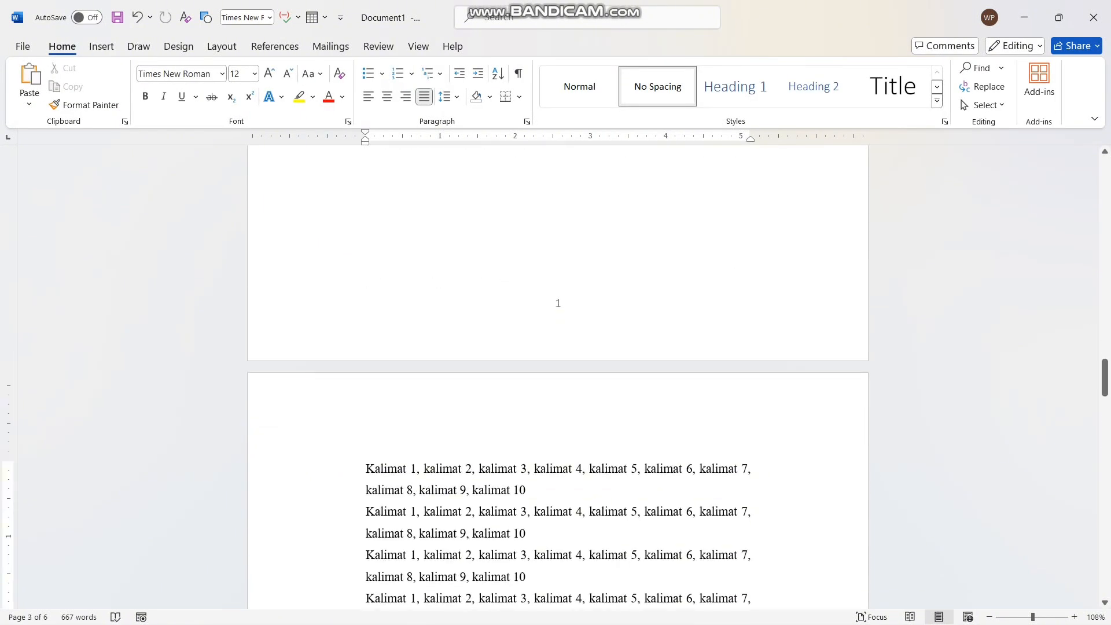
scroll(557, 370, down, 12)
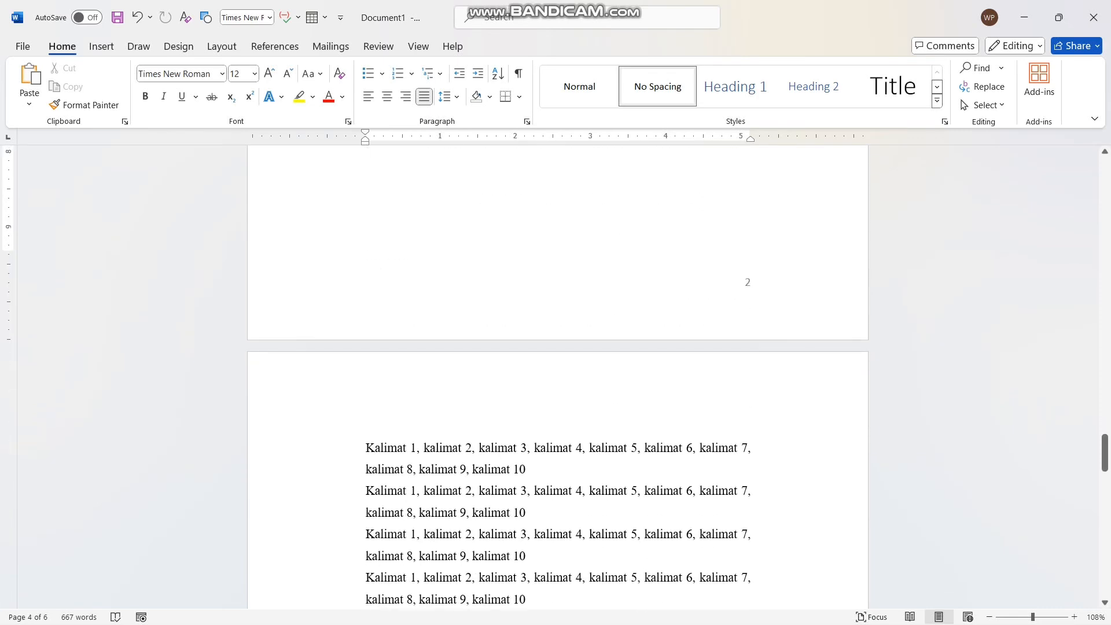
scroll(558, 370, down, 10)
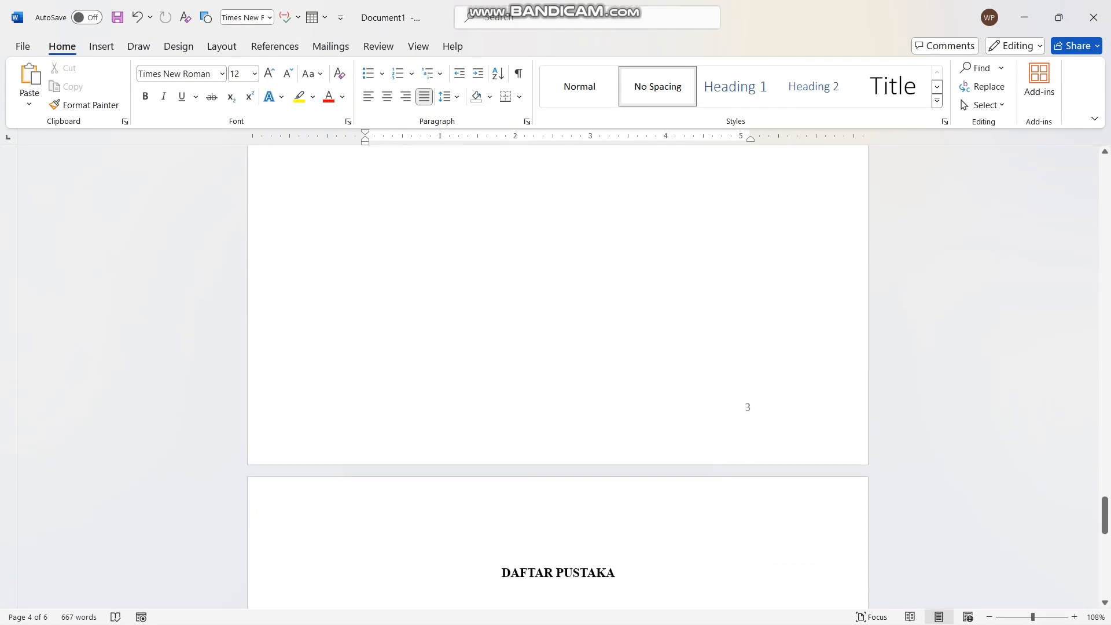
scroll(557, 370, up, 15)
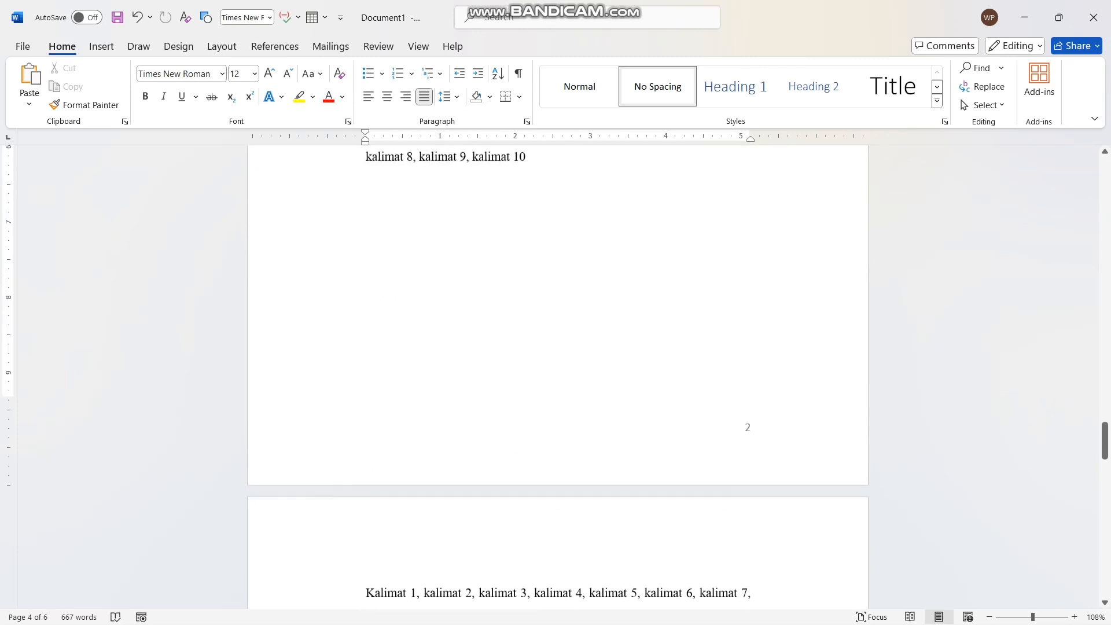
scroll(558, 371, up, 12)
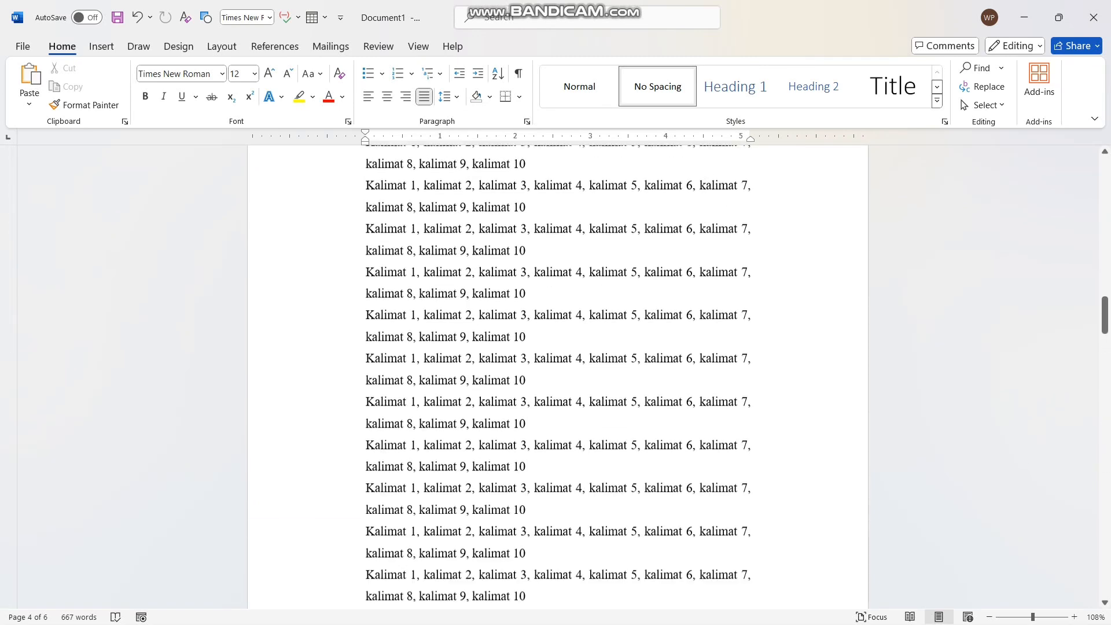
scroll(557, 371, up, 15)
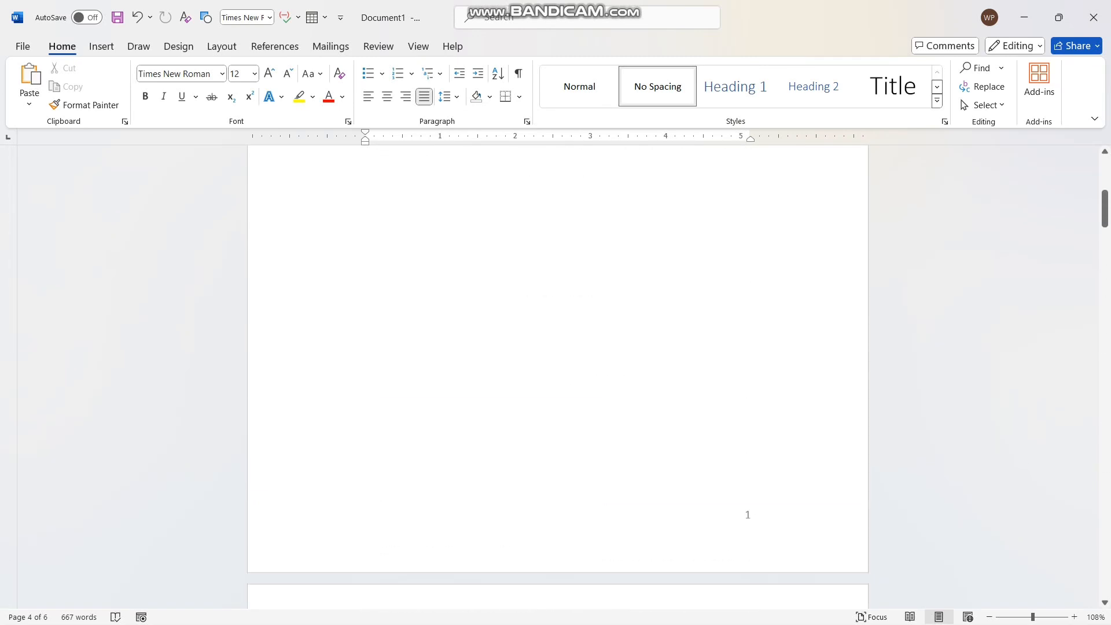
scroll(557, 371, up, 5)
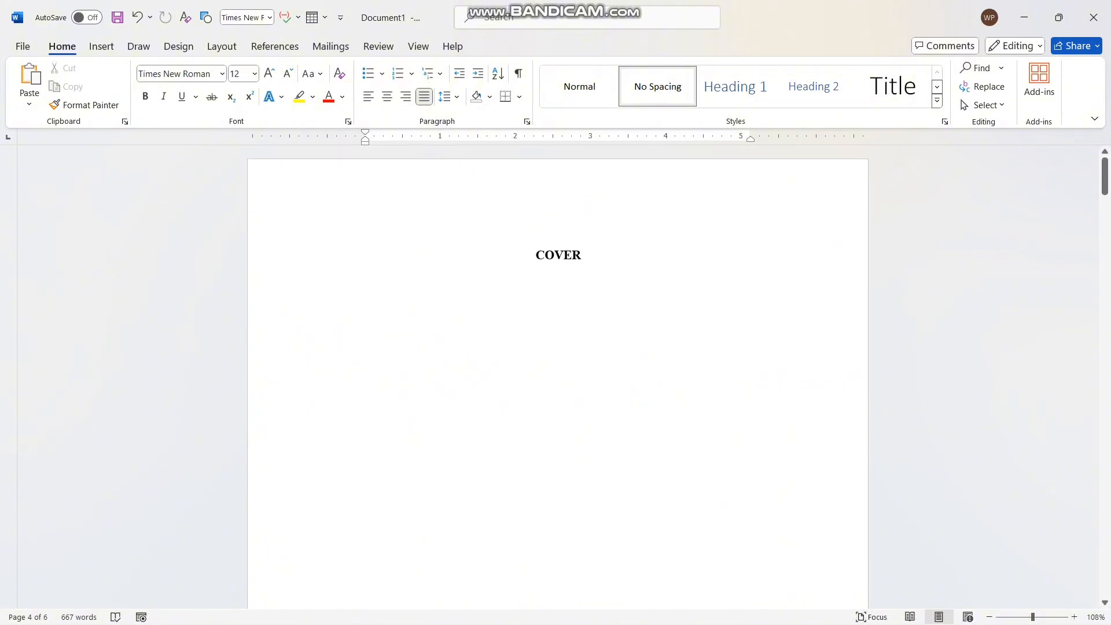
Insert a Next Page section break before the DAFTAR ISI heading.
scroll(557, 370, down, 10)
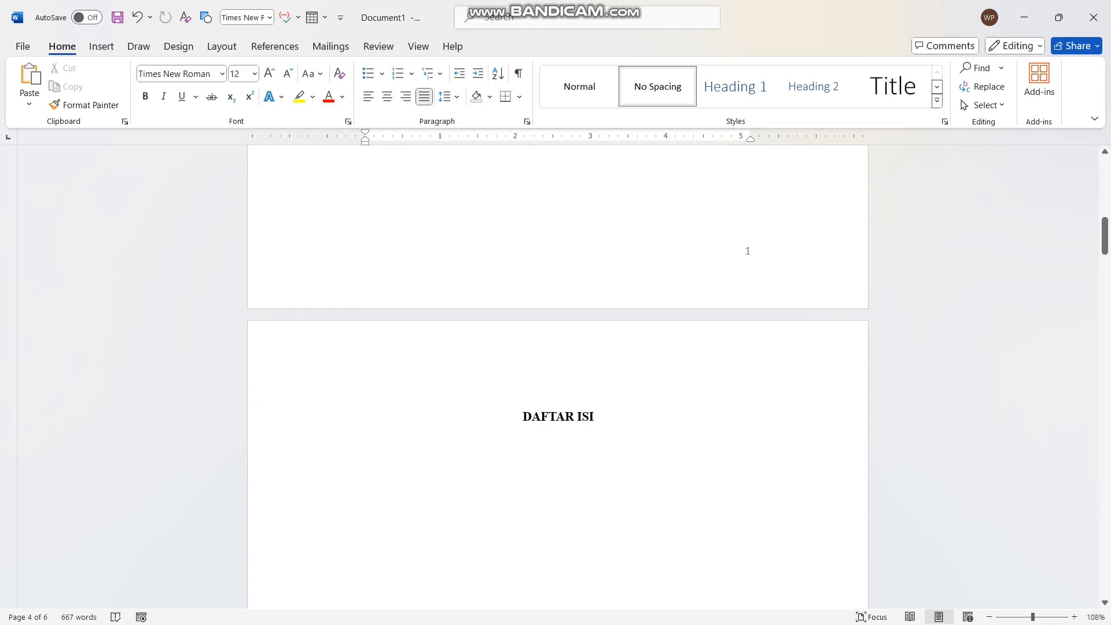
click(522, 417)
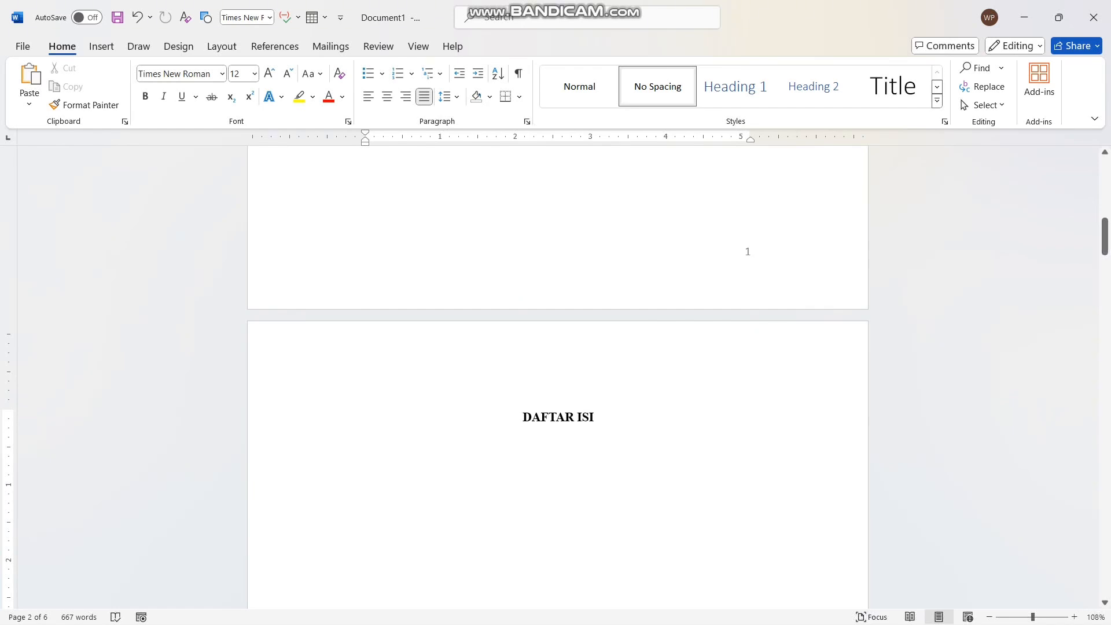
click(222, 47)
click(191, 68)
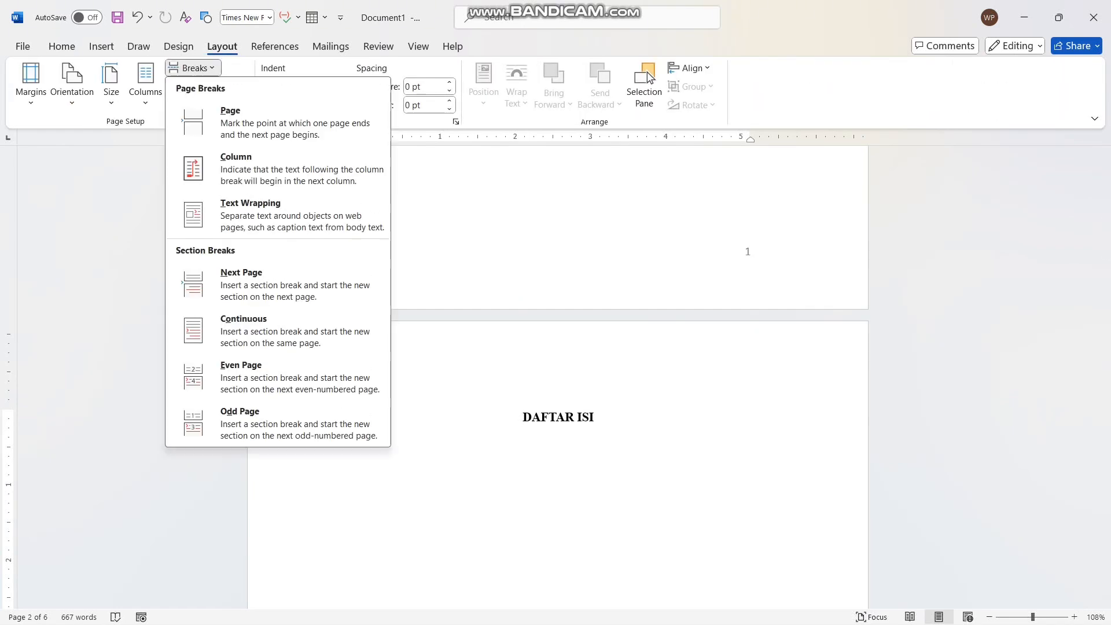
click(278, 285)
Unlink the header and footer of the DAFTAR ISI section from the previous section and close the header and footer.
double_click(377, 367)
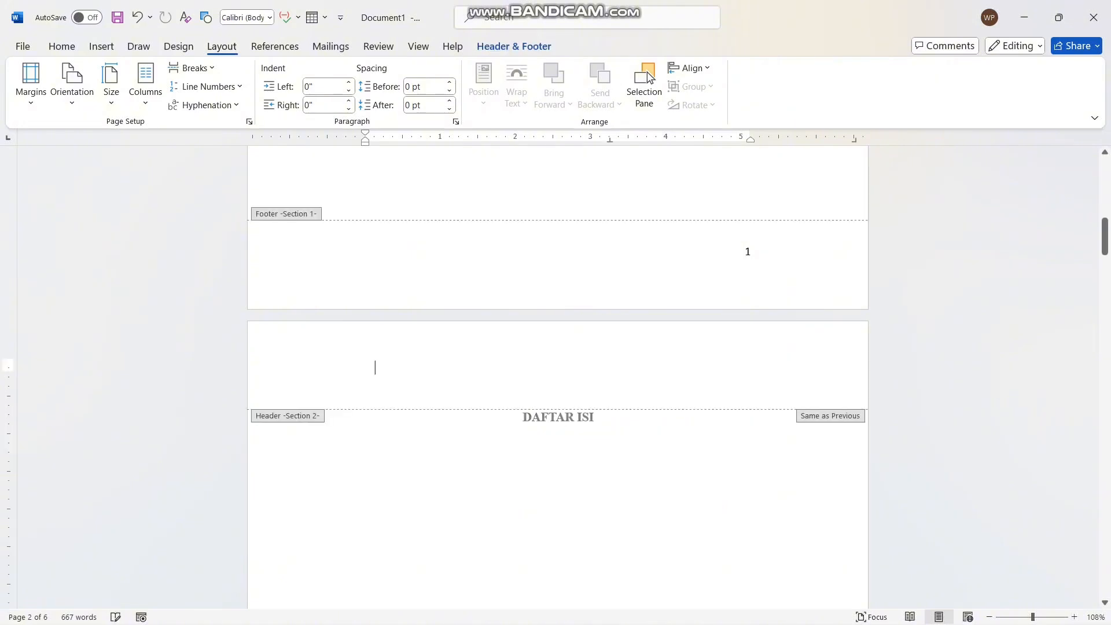
click(427, 105)
click(363, 93)
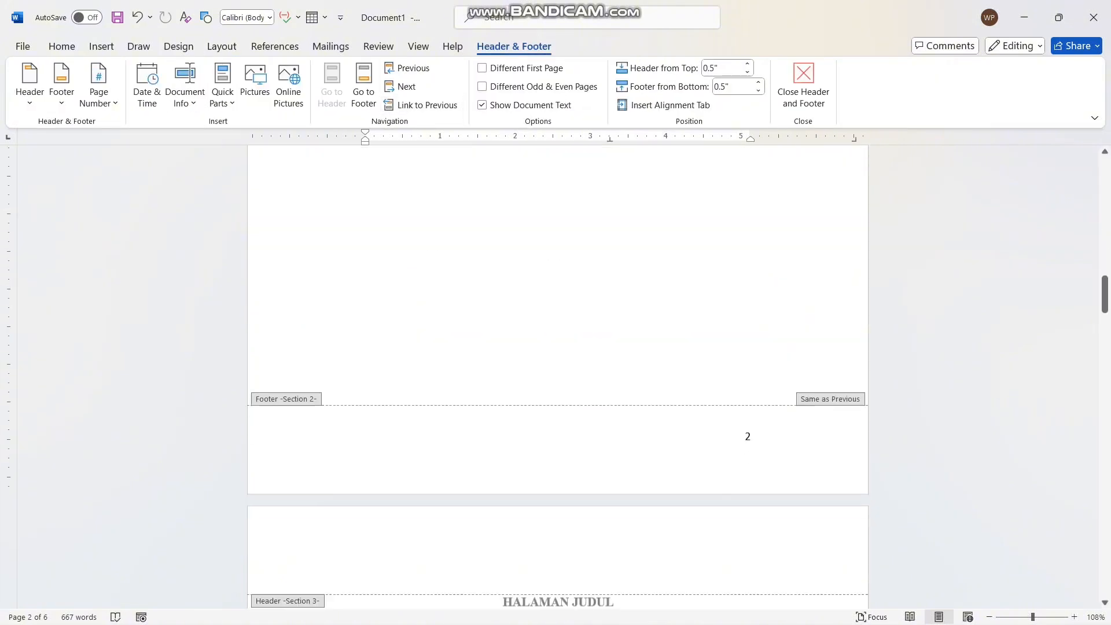
scroll(558, 376, up, 15)
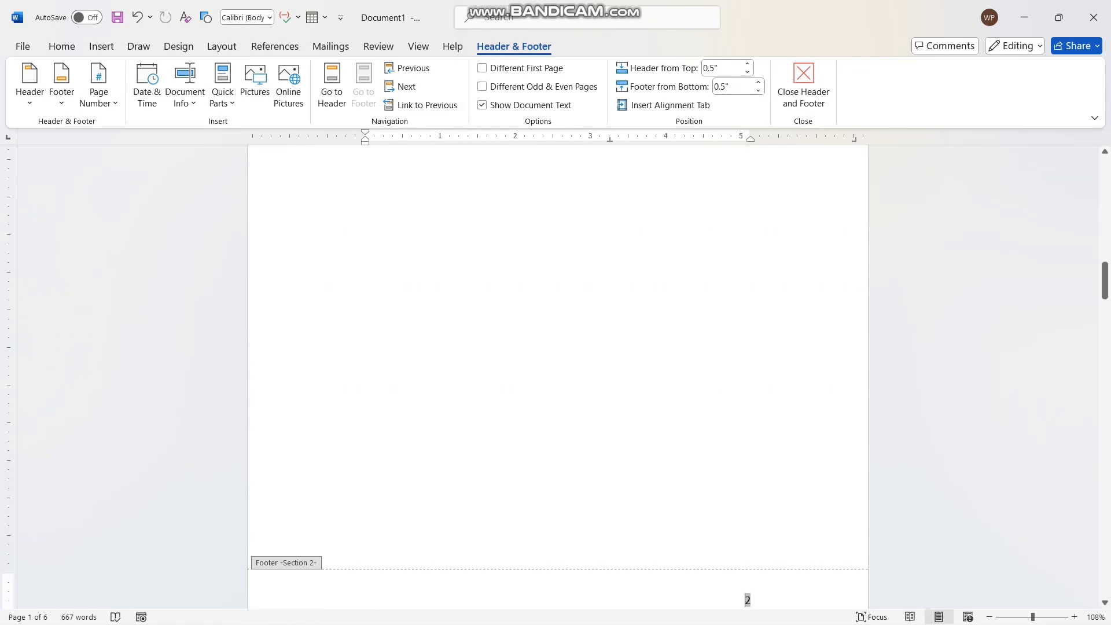
scroll(558, 376, down, 7)
scroll(558, 376, up, 6)
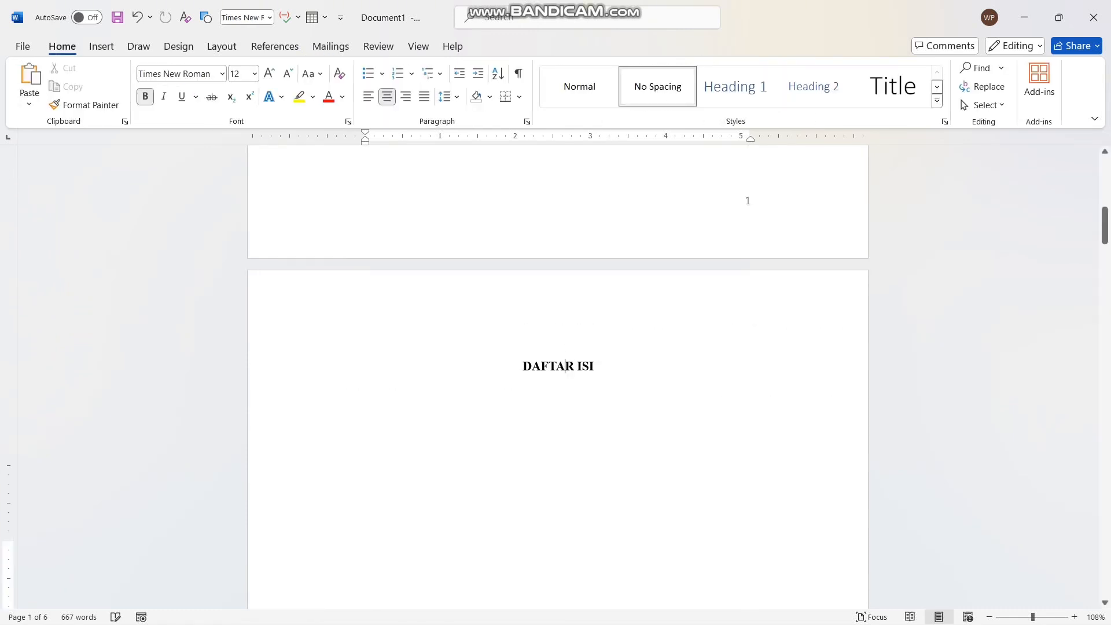
Delete the page number from the COVER page's Section 1 footer and close the header and footer.
scroll(558, 376, down, 8)
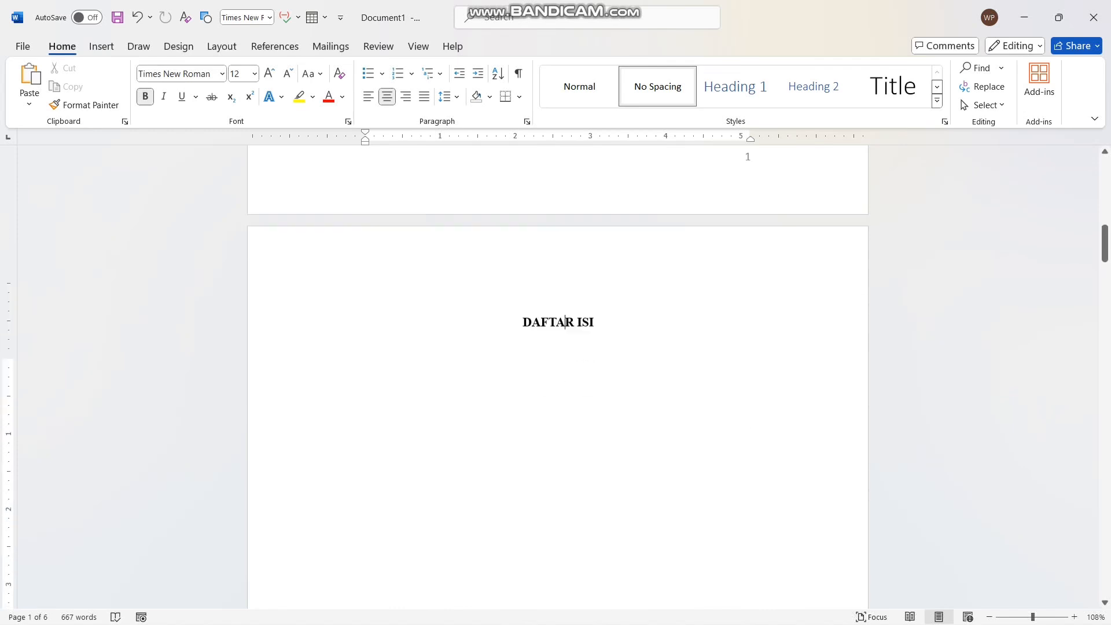
scroll(558, 377, up, 3)
double_click(747, 311)
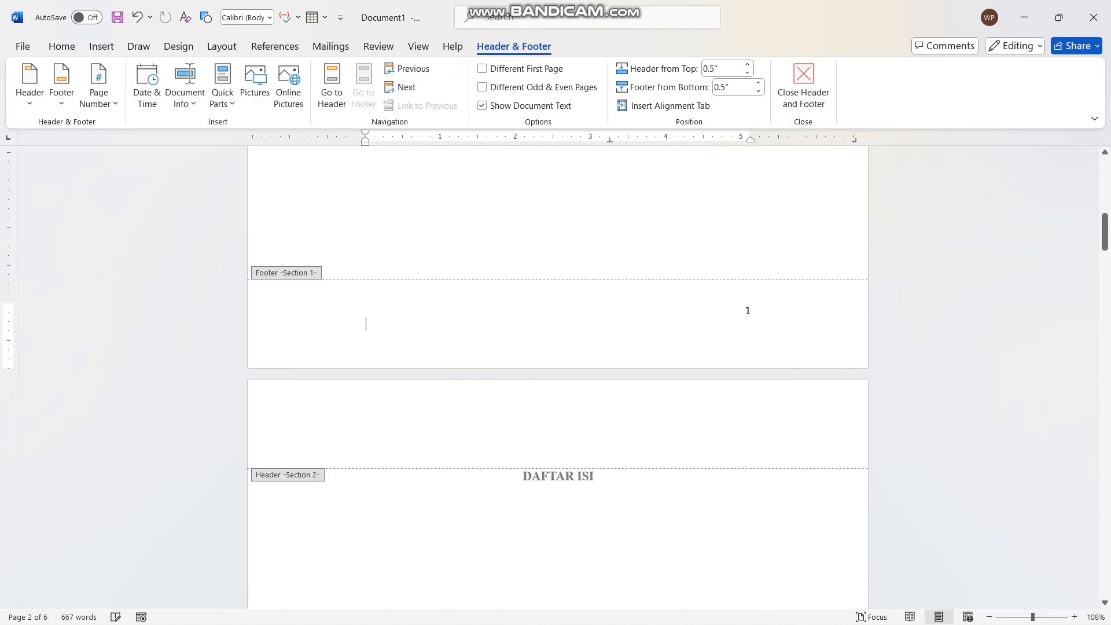
double_click(747, 311)
key(Delete)
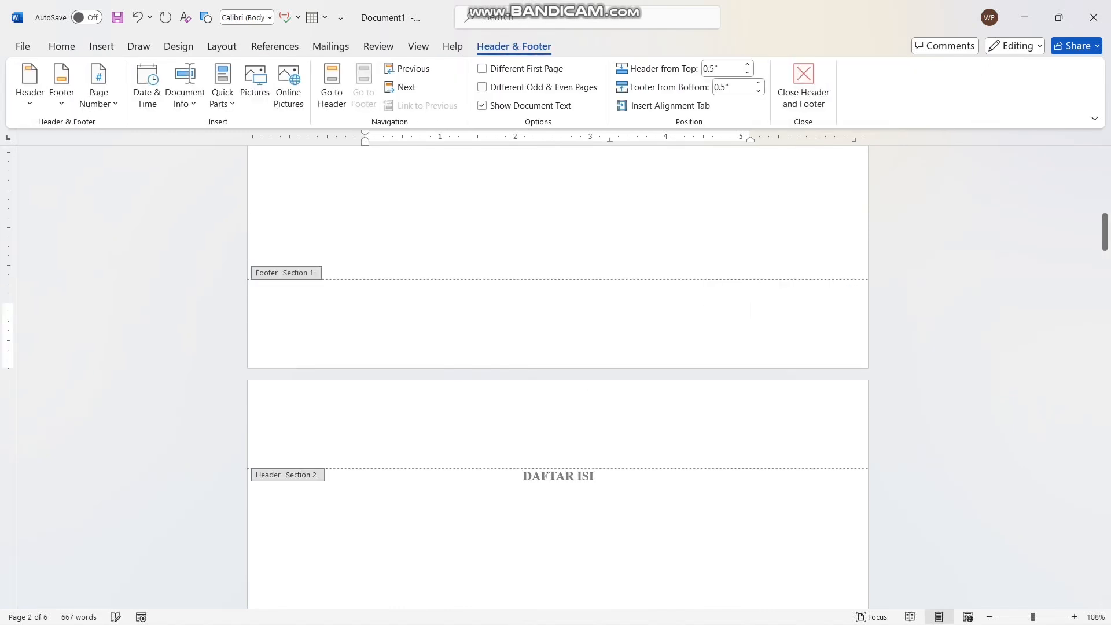
click(803, 86)
Check the footer page numbering on the COVER, DAFTAR ISI and HALAMAN JUDUL pages.
scroll(558, 376, up, 10)
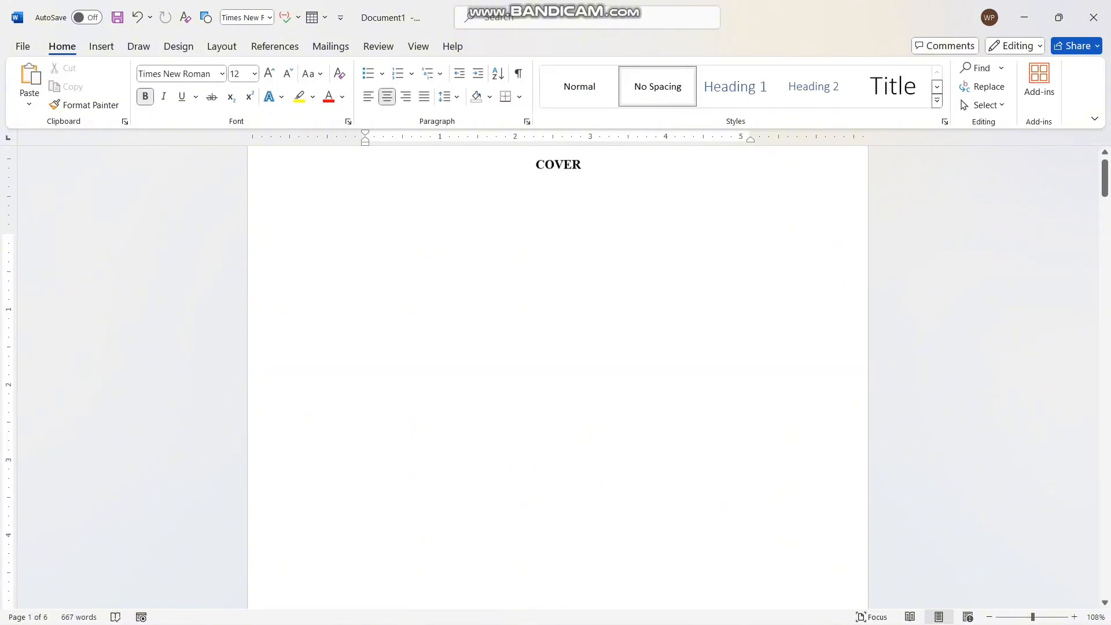
scroll(586, 437, down, 15)
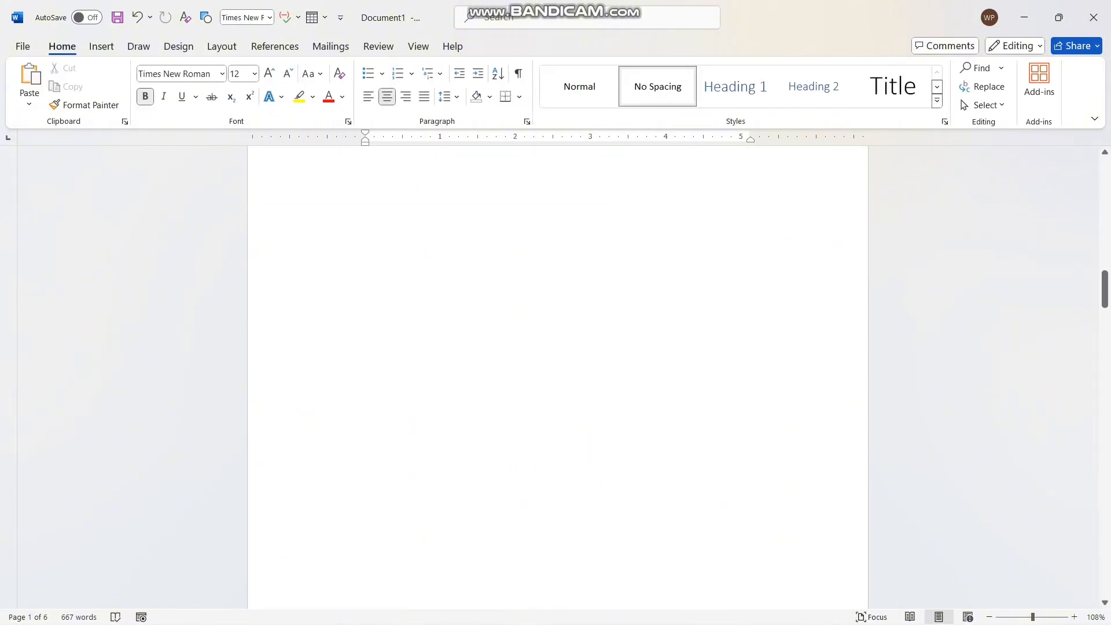
scroll(558, 376, down, 6)
scroll(558, 376, up, 3)
scroll(558, 376, down, 3)
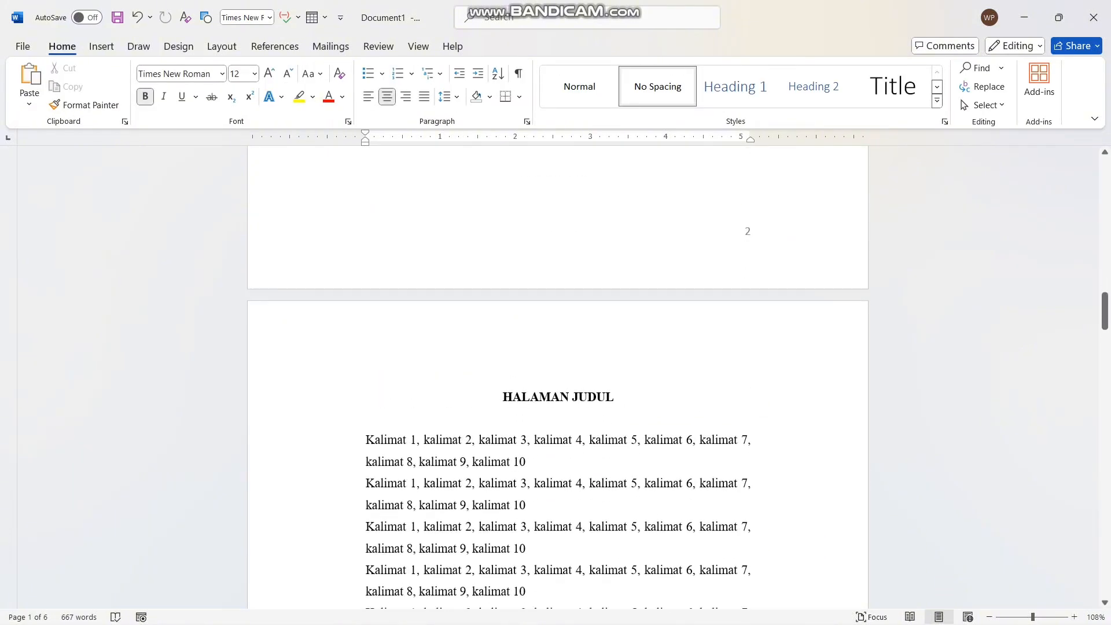
scroll(558, 376, down, 10)
scroll(558, 377, up, 5)
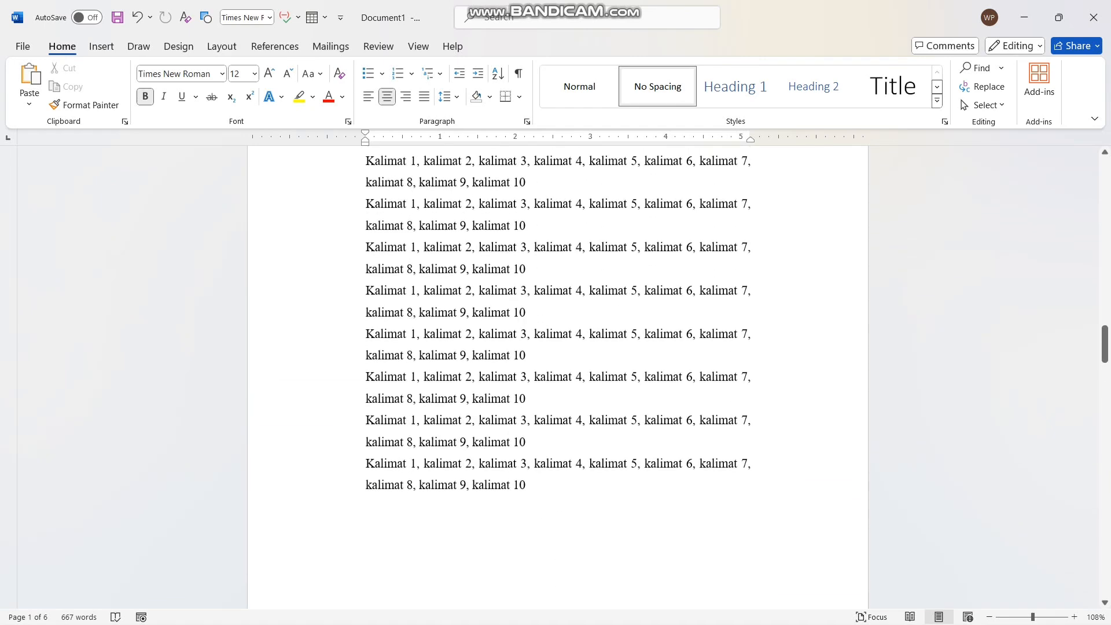
scroll(558, 376, up, 15)
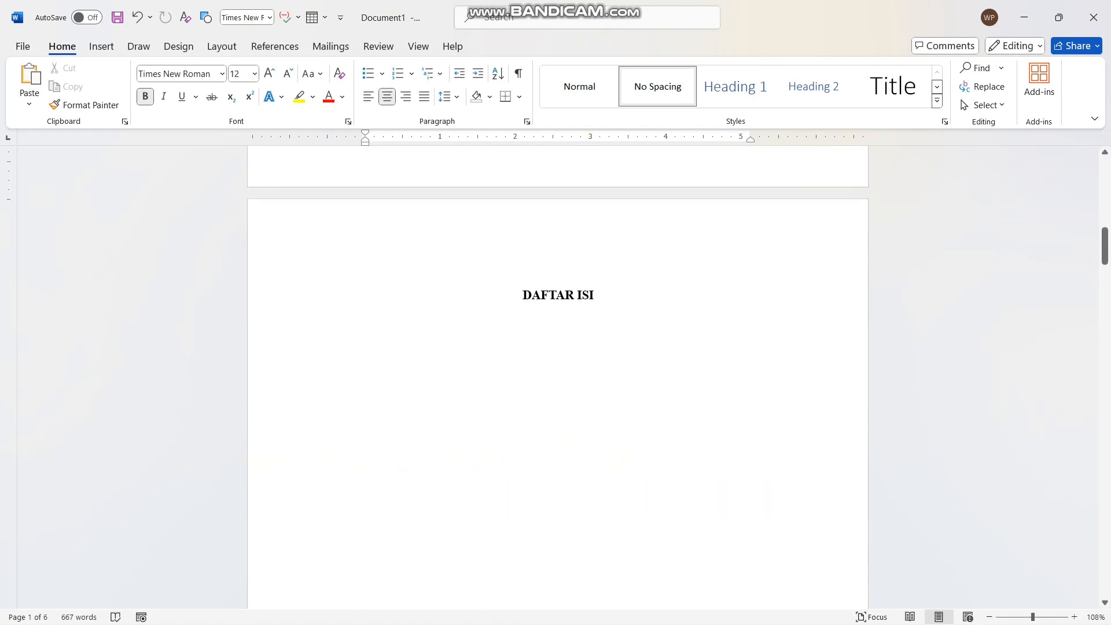
scroll(558, 376, up, 1)
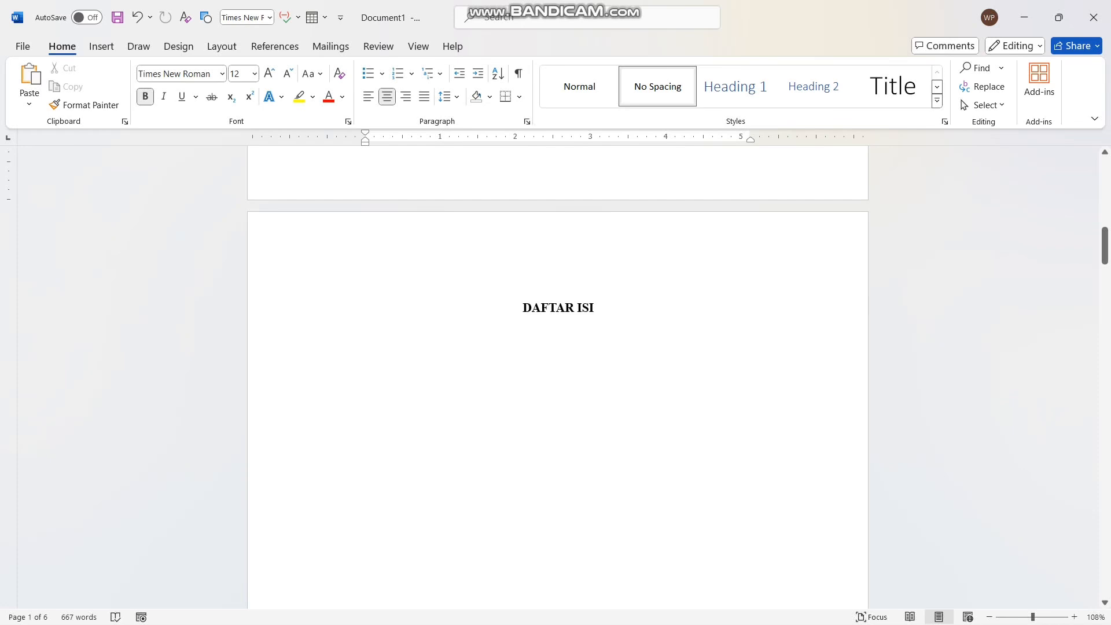
Set the DAFTAR ISI section's page number format to i, ii, iii, with numbering starting at ii.
click(523, 308)
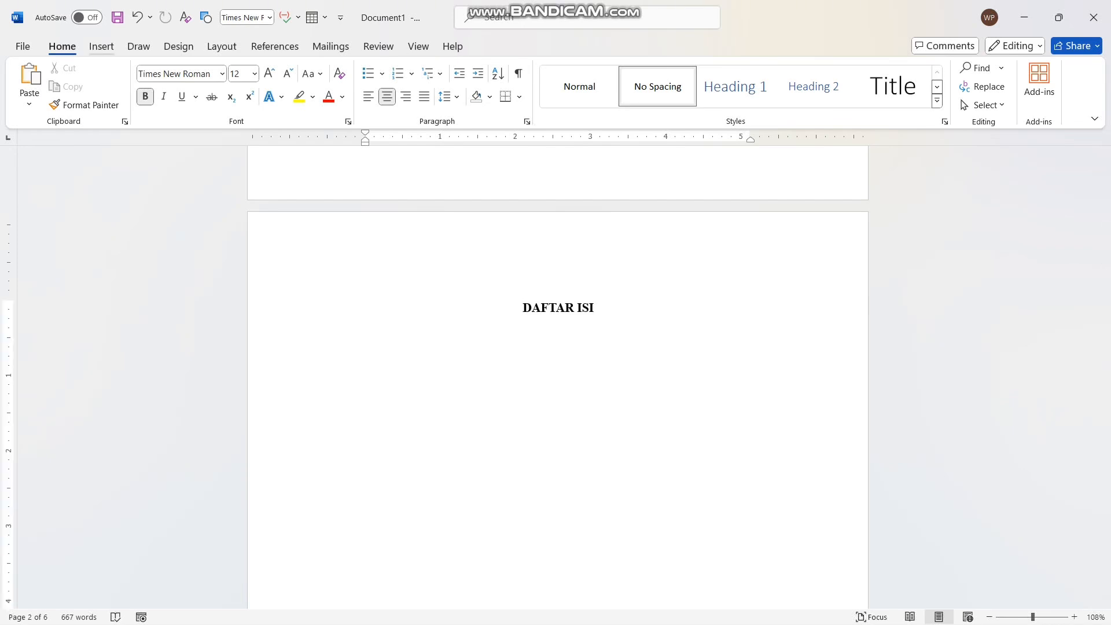
click(101, 46)
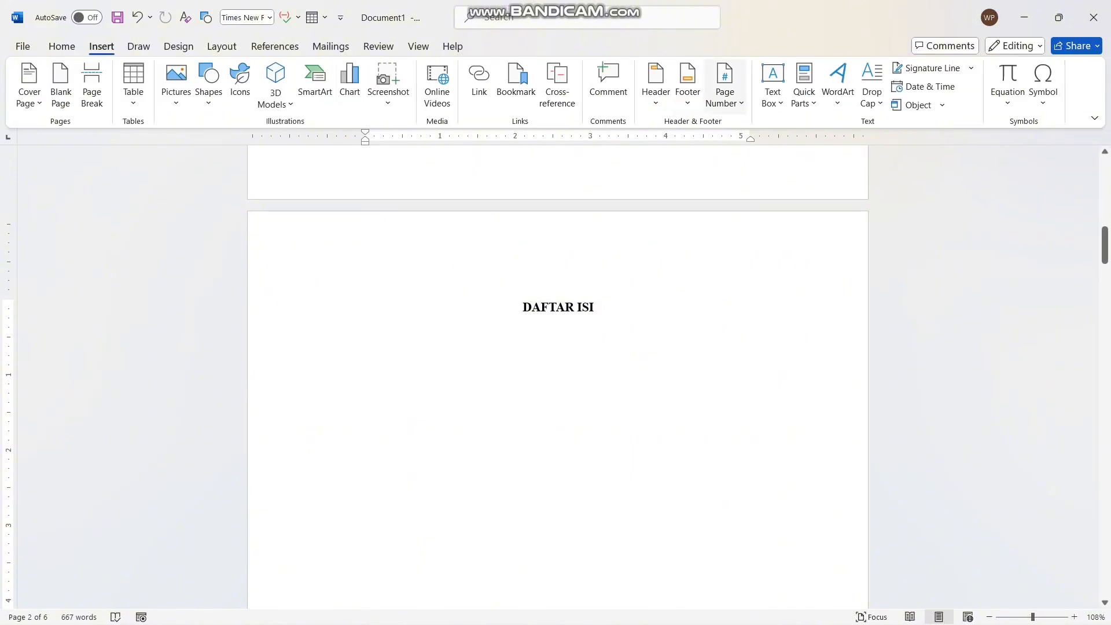
click(724, 87)
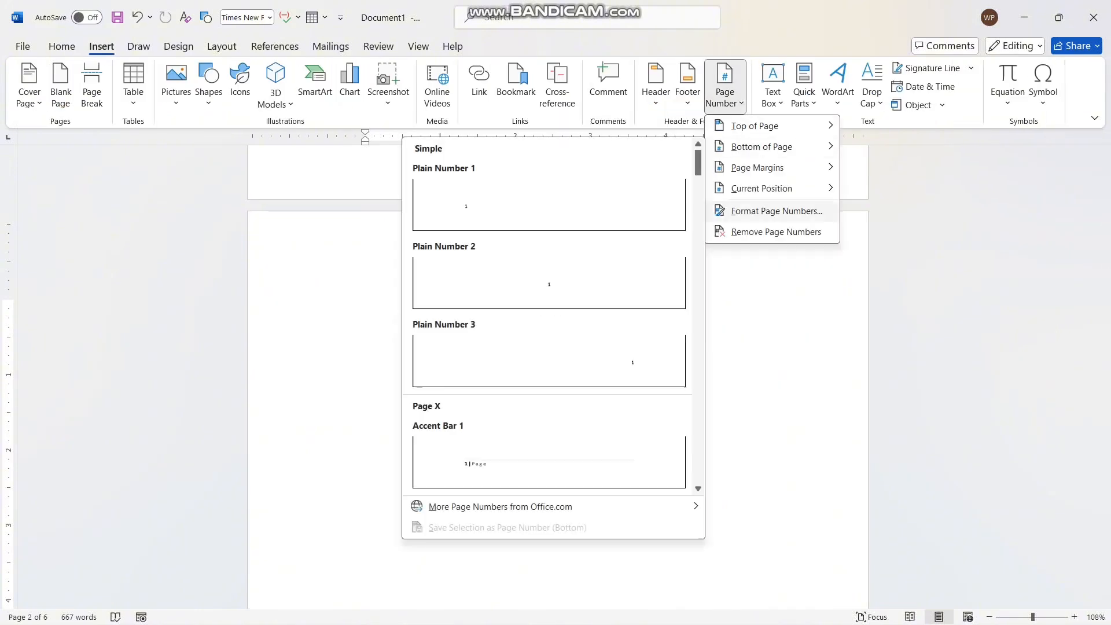
click(777, 211)
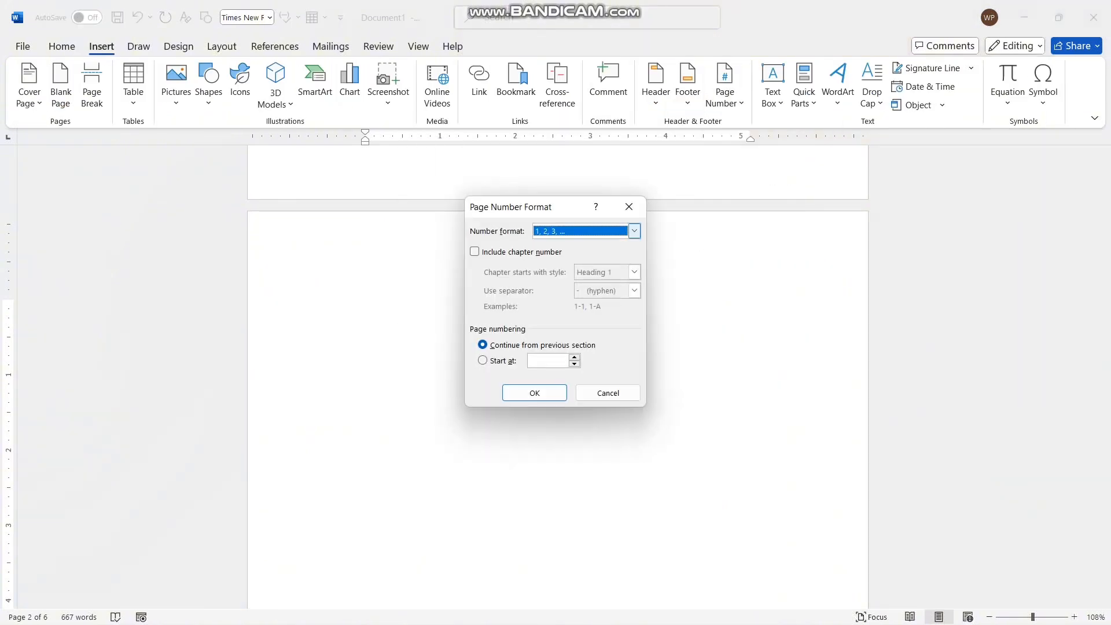
click(634, 230)
click(579, 284)
click(547, 361)
text(i)
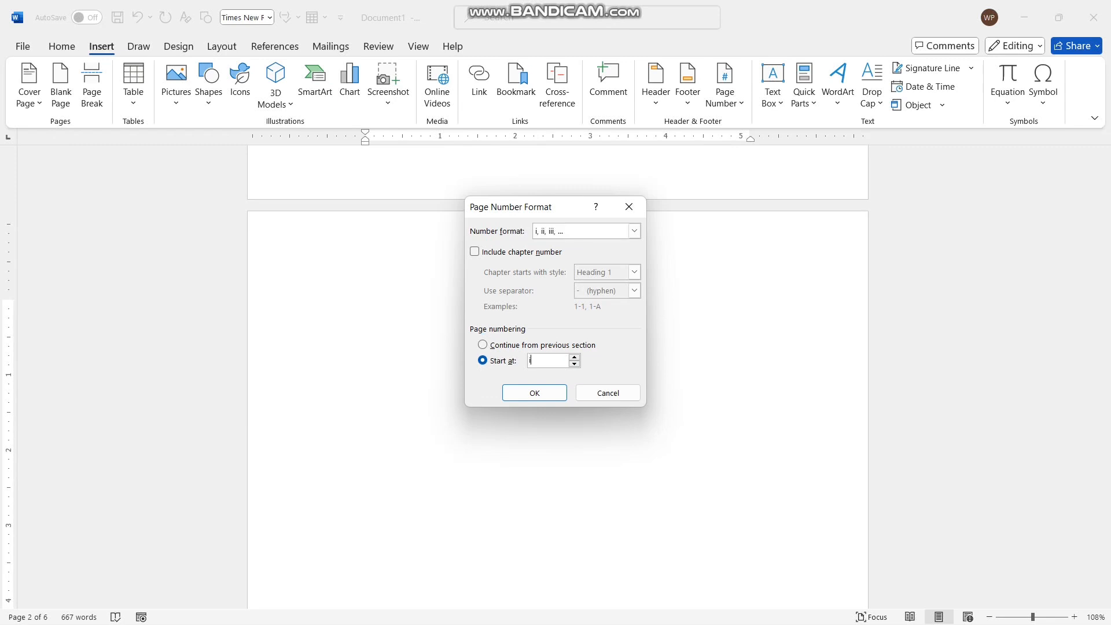
text(i)
click(535, 393)
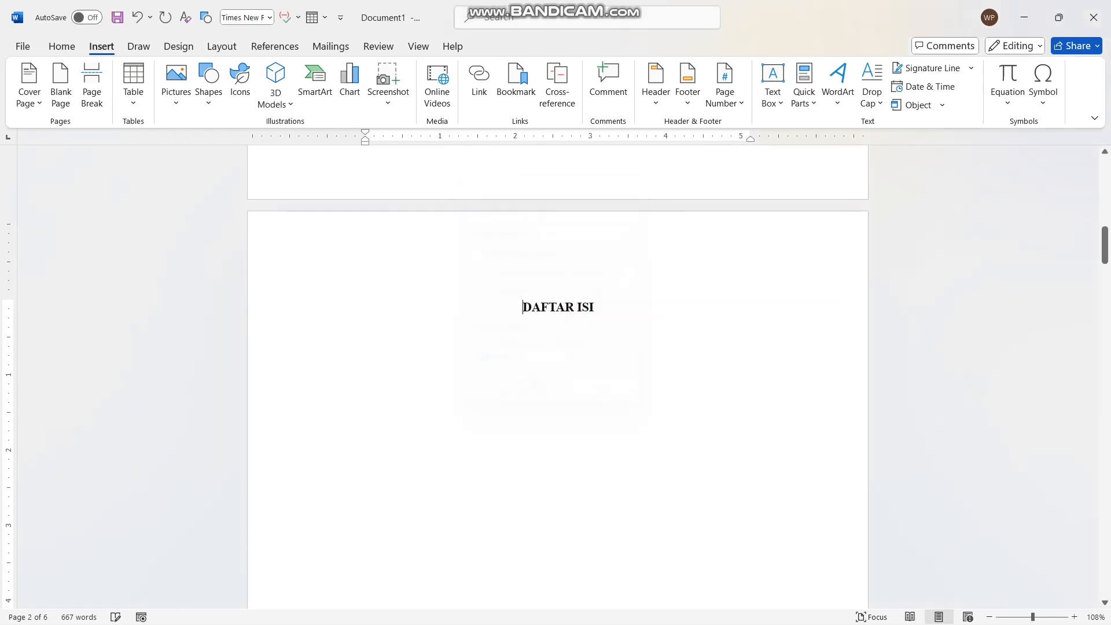
Insert a Plain Number 2 page number at the bottom of the DAFTAR ISI page and leave the footer.
click(724, 87)
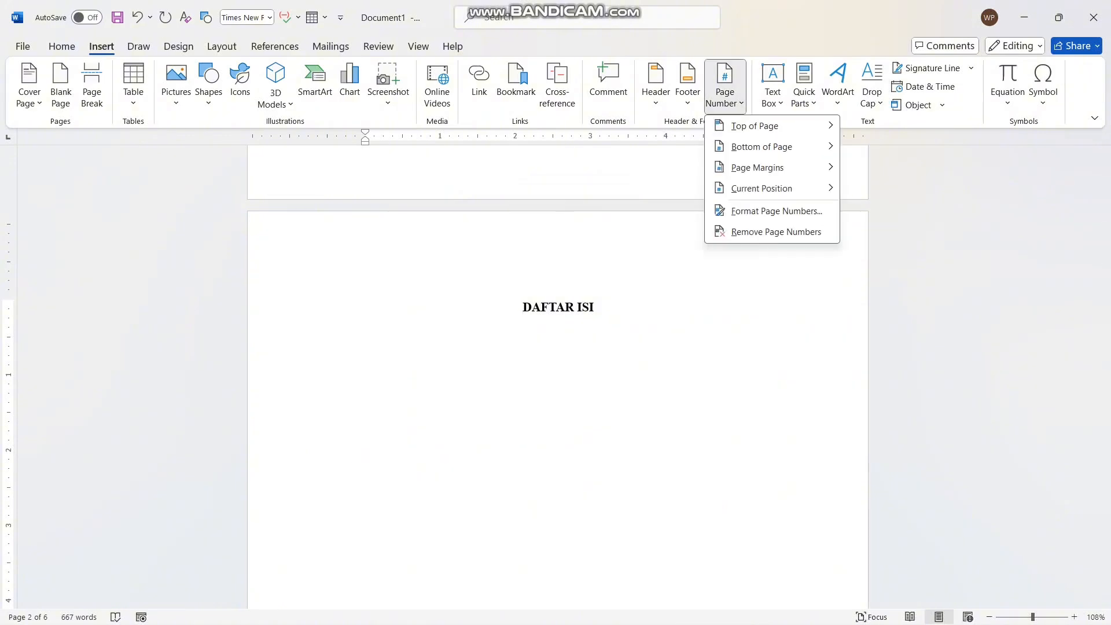
mouse_move(761, 147)
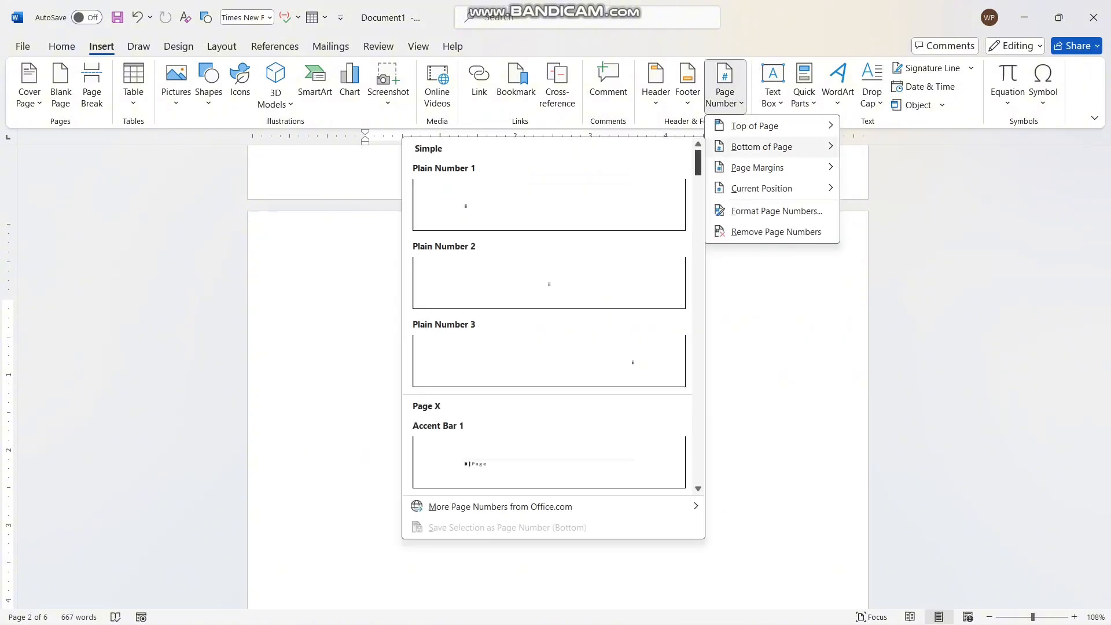
click(549, 282)
double_click(549, 282)
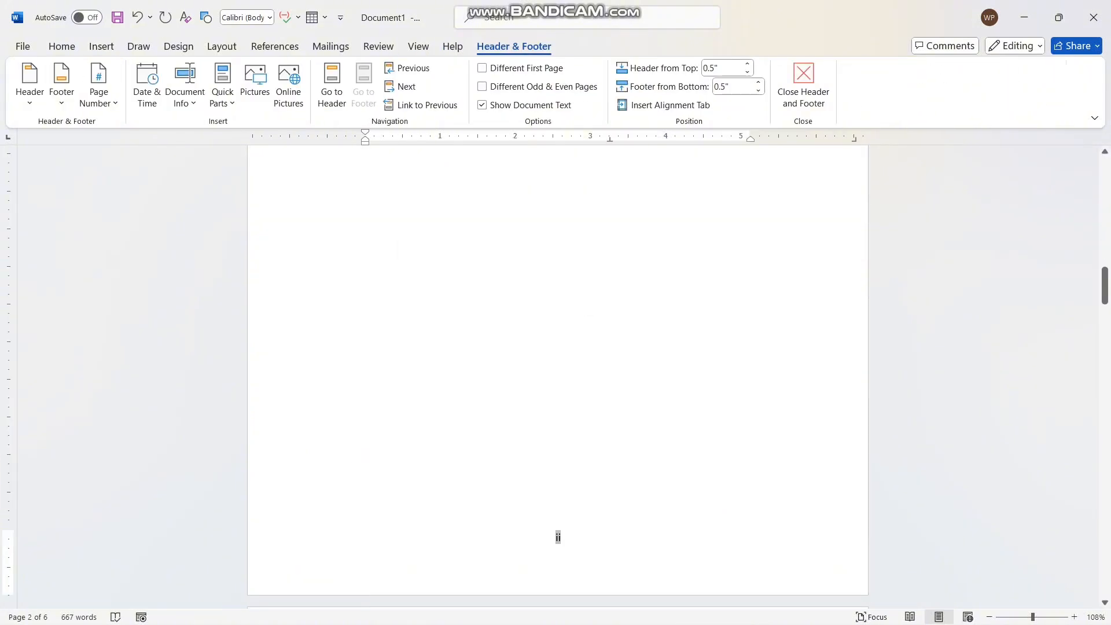
Check the footer page numbers from the COVER and DAFTAR ISI pages through the HALAMAN JUDUL pages.
scroll(549, 283, up, 12)
scroll(557, 348, up, 10)
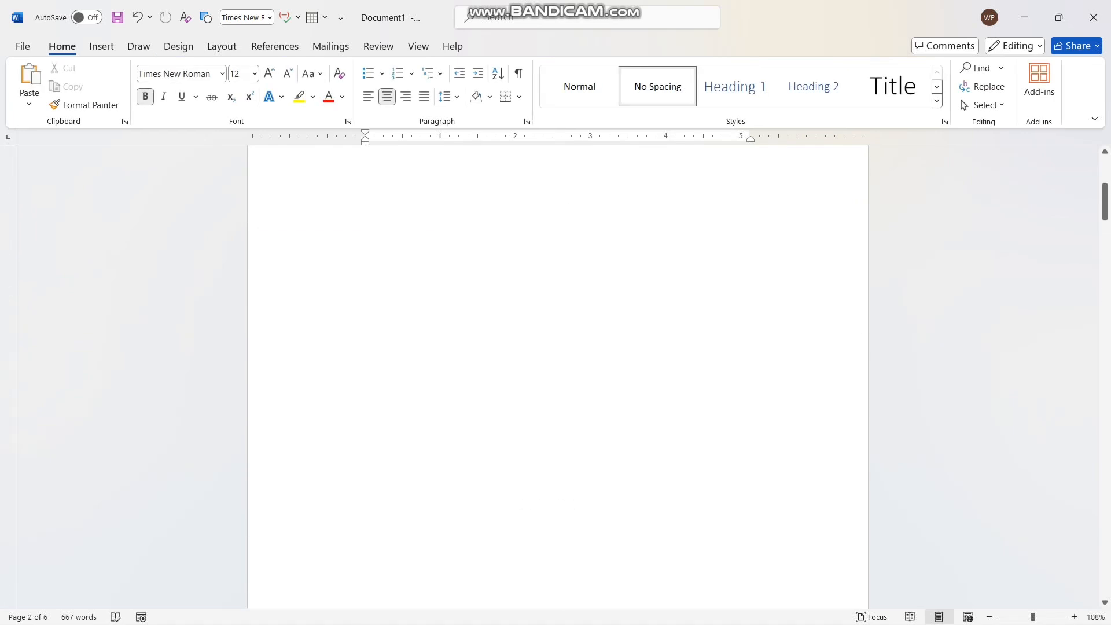
scroll(558, 347, down, 8)
scroll(558, 347, down, 15)
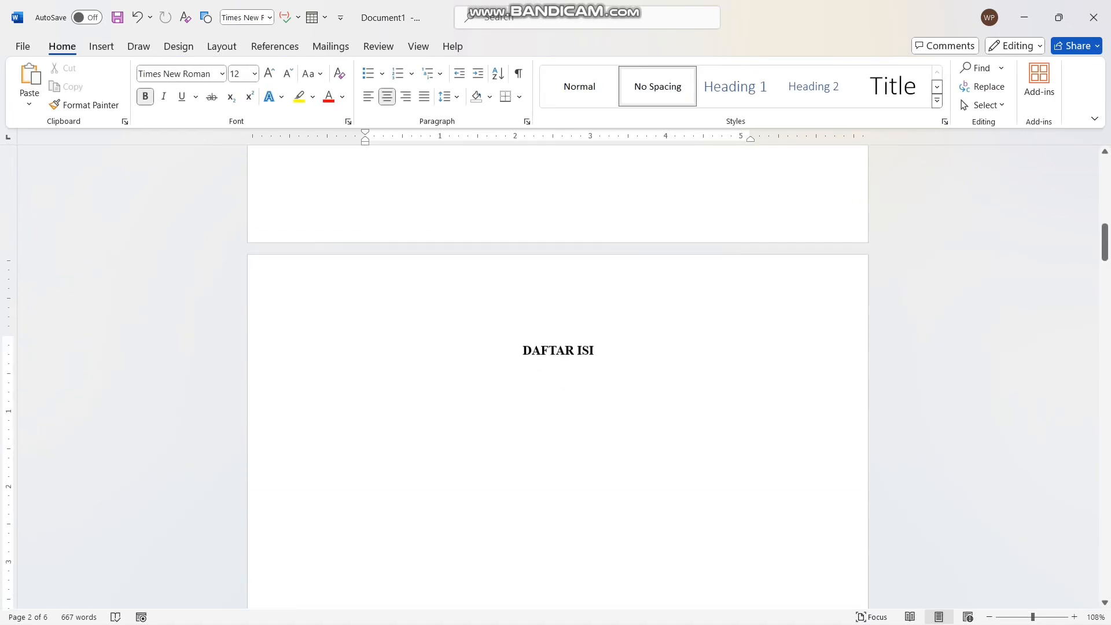
scroll(558, 376, up, 1)
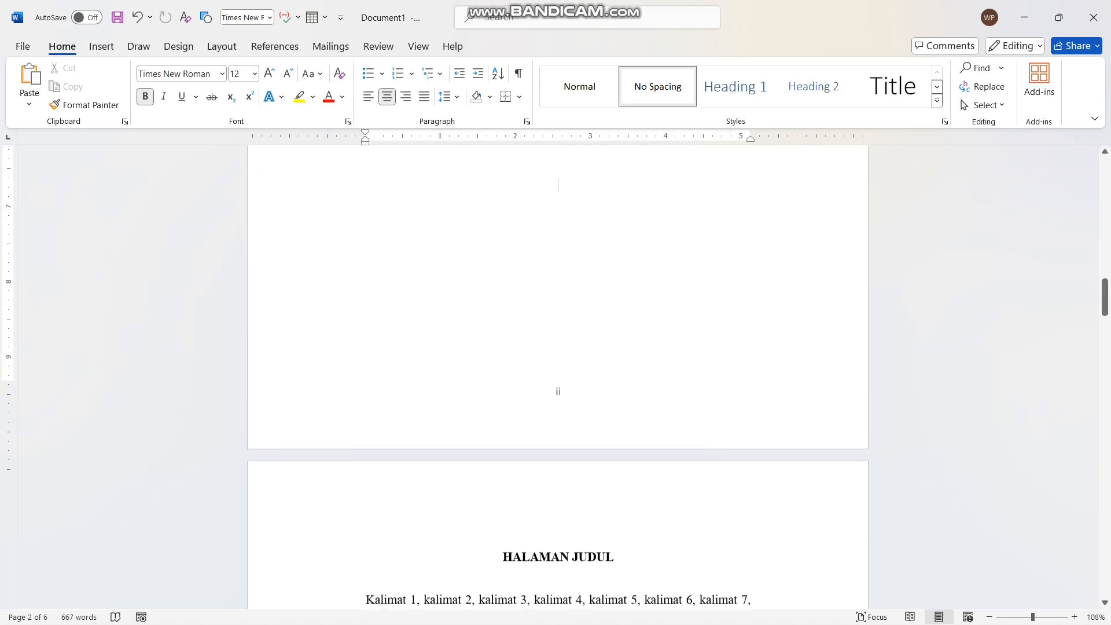
scroll(558, 376, down, 10)
scroll(557, 377, down, 8)
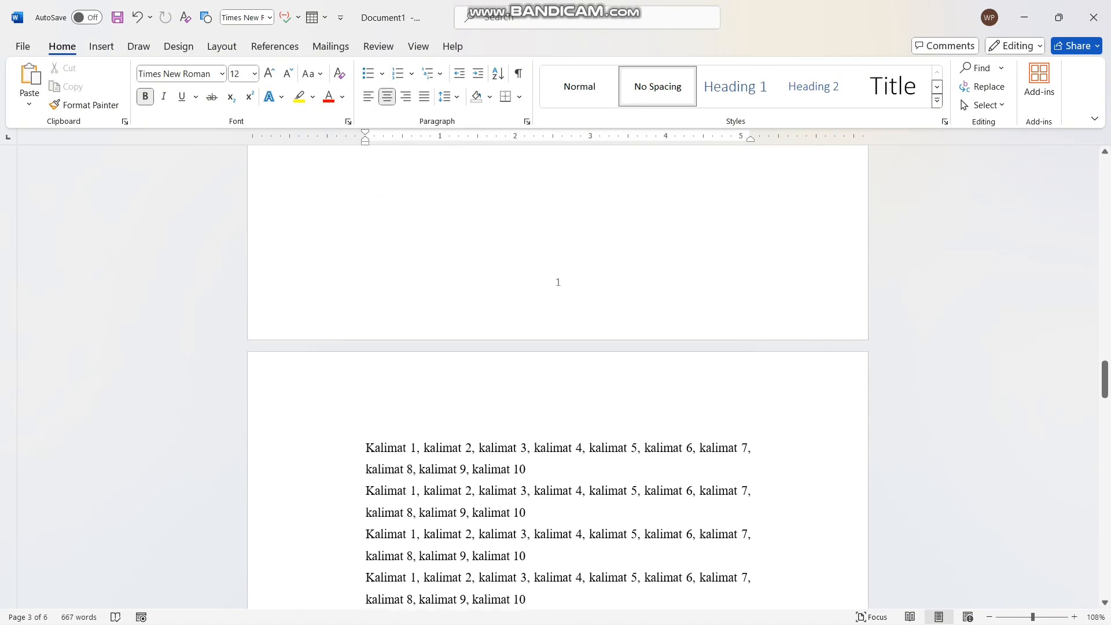
scroll(558, 376, down, 12)
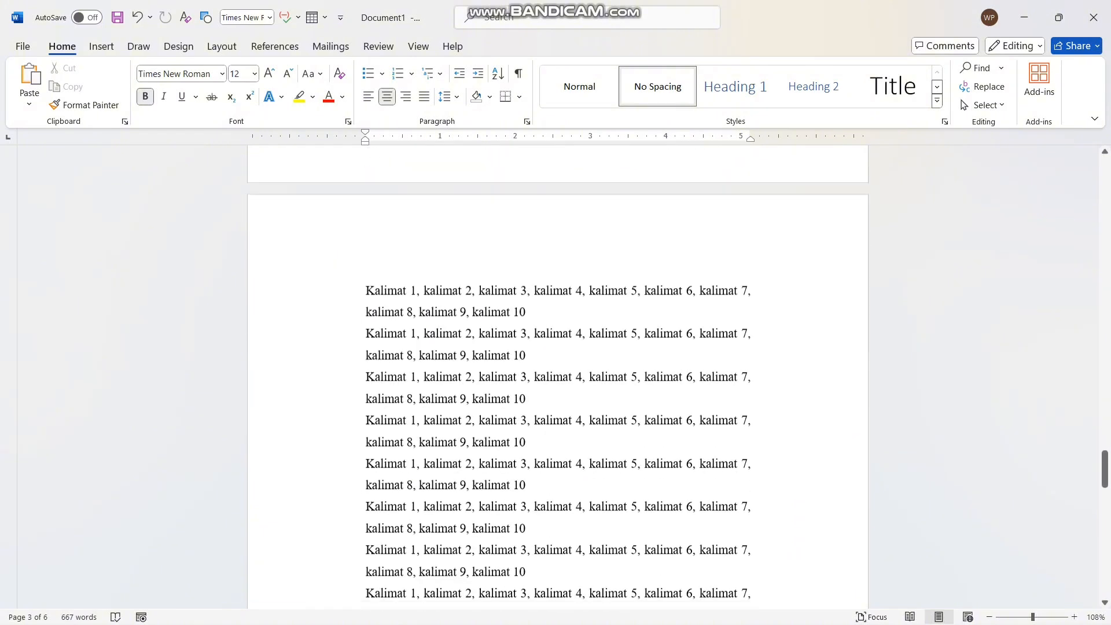
scroll(558, 376, down, 12)
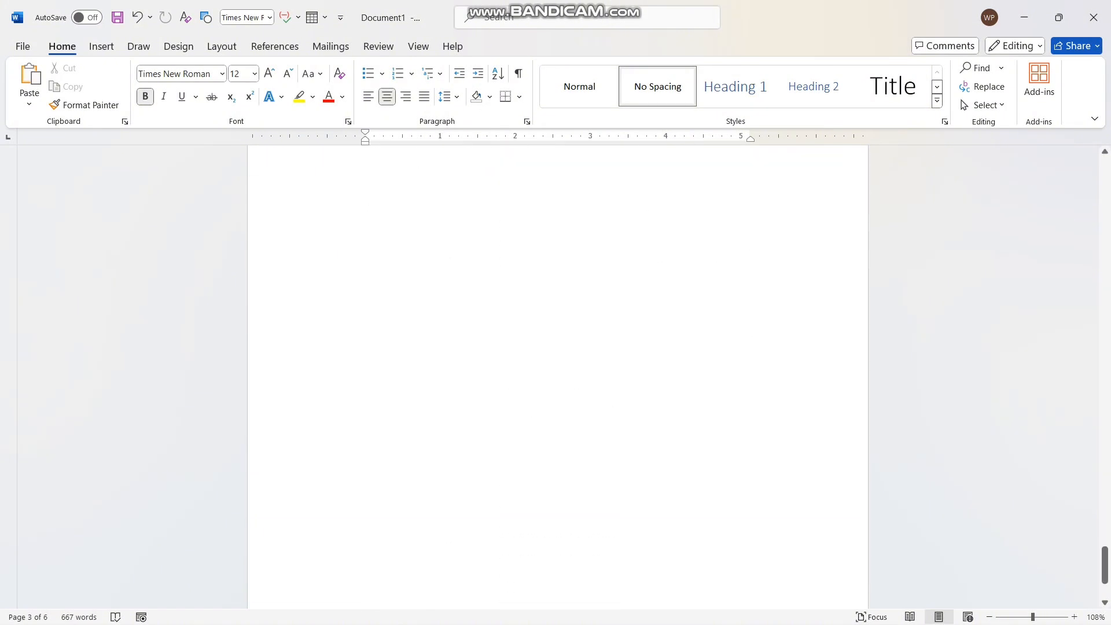
Insert a Next Page section break before the DAFTAR PUSTAKA heading.
scroll(748, 537, down, 2)
scroll(748, 537, up, 5)
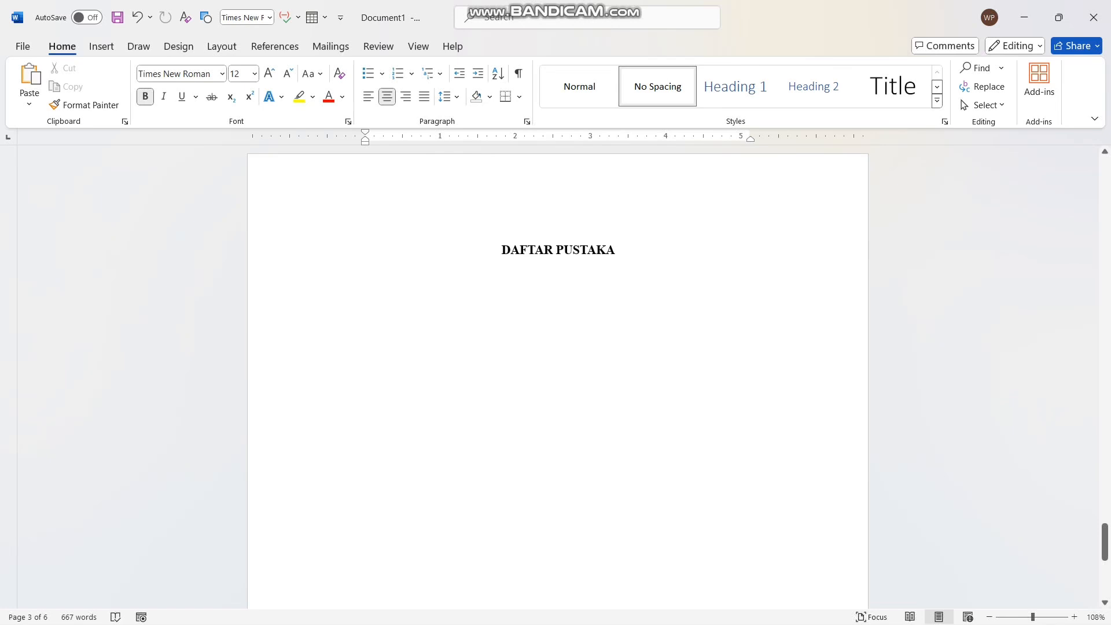
click(222, 46)
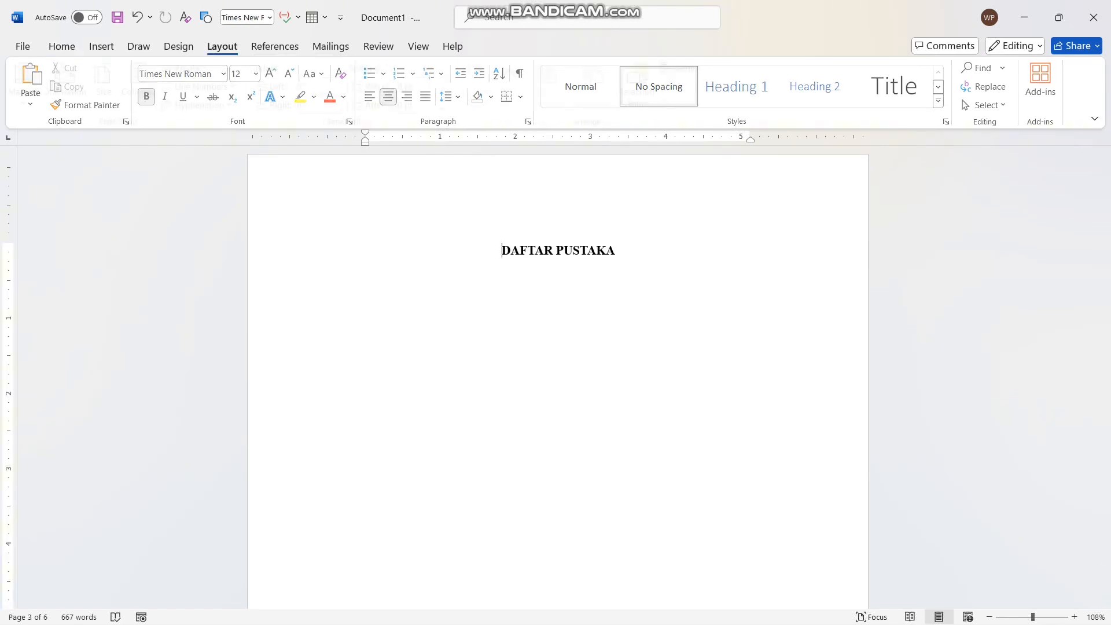
click(194, 69)
click(278, 284)
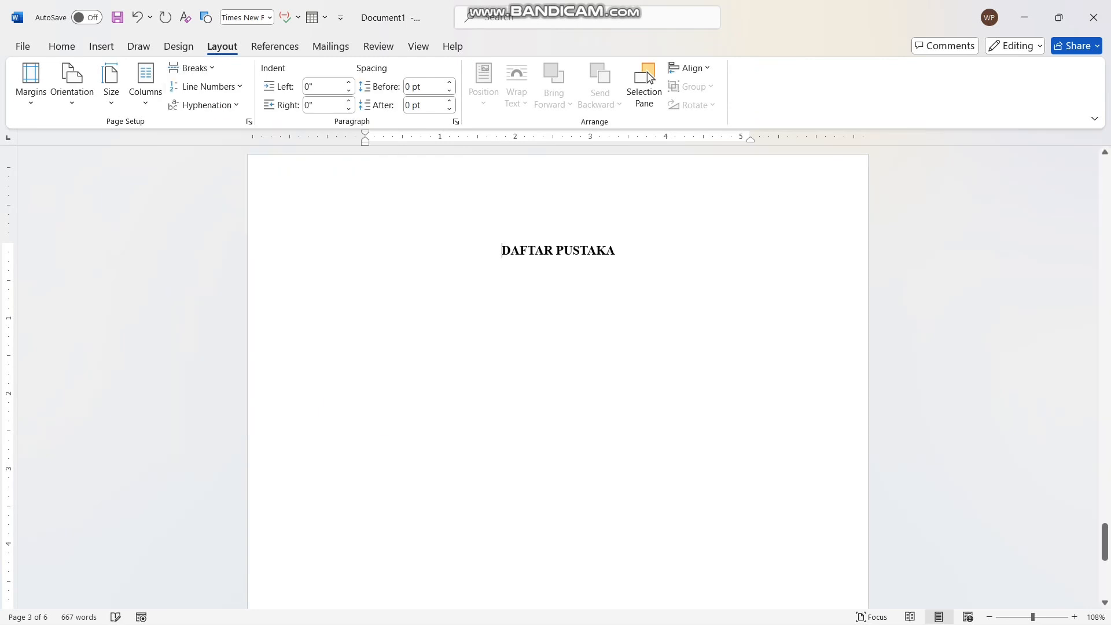
Unlink the header and footer of the DAFTAR PUSTAKA section from the previous section.
double_click(639, 198)
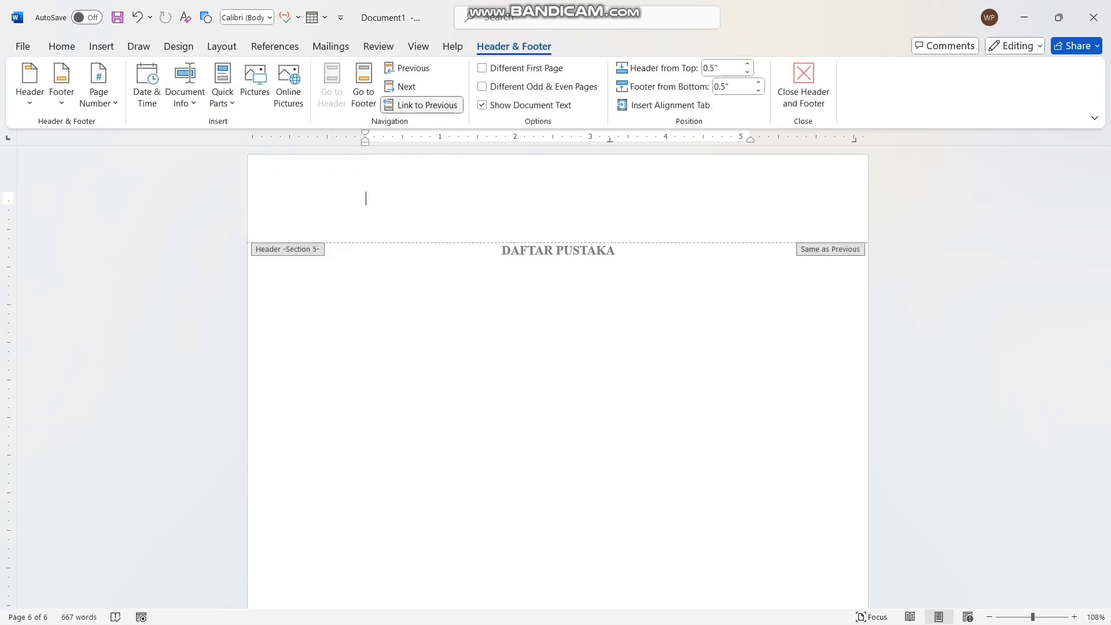
click(422, 105)
scroll(558, 376, down, 7)
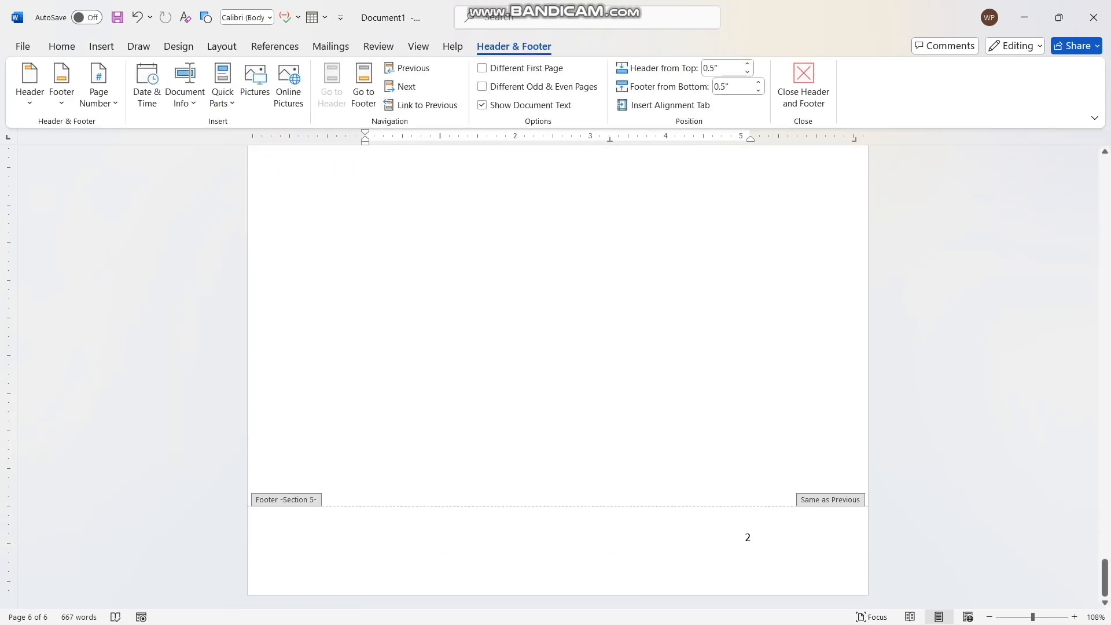
click(746, 537)
click(422, 105)
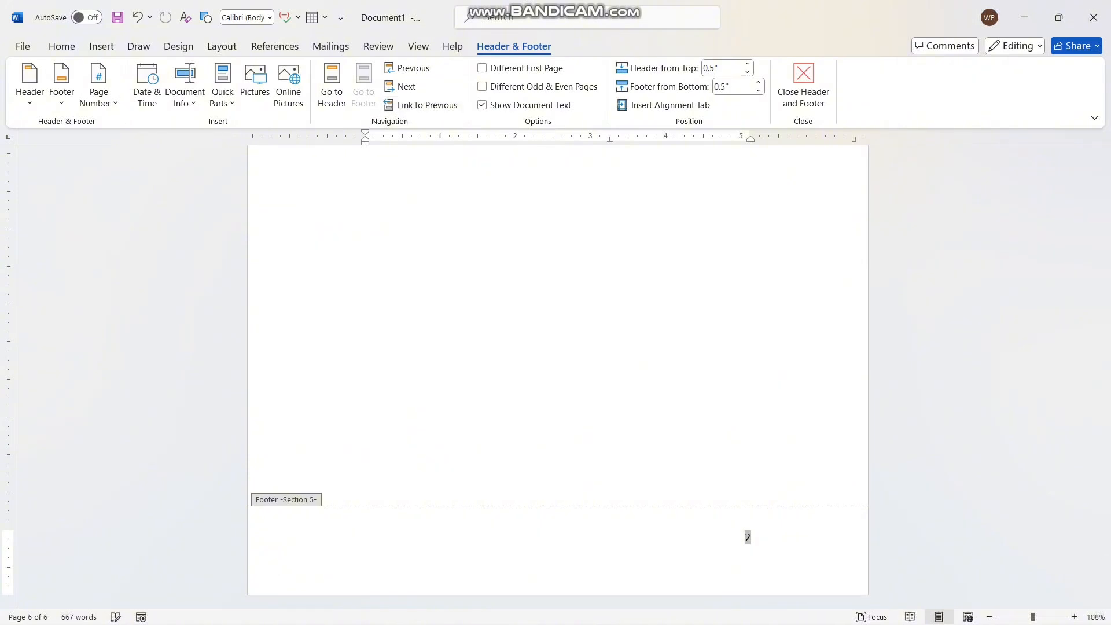
Set the DAFTAR PUSTAKA section's page number format to i, ii, iii, with numbering starting at iii.
click(98, 84)
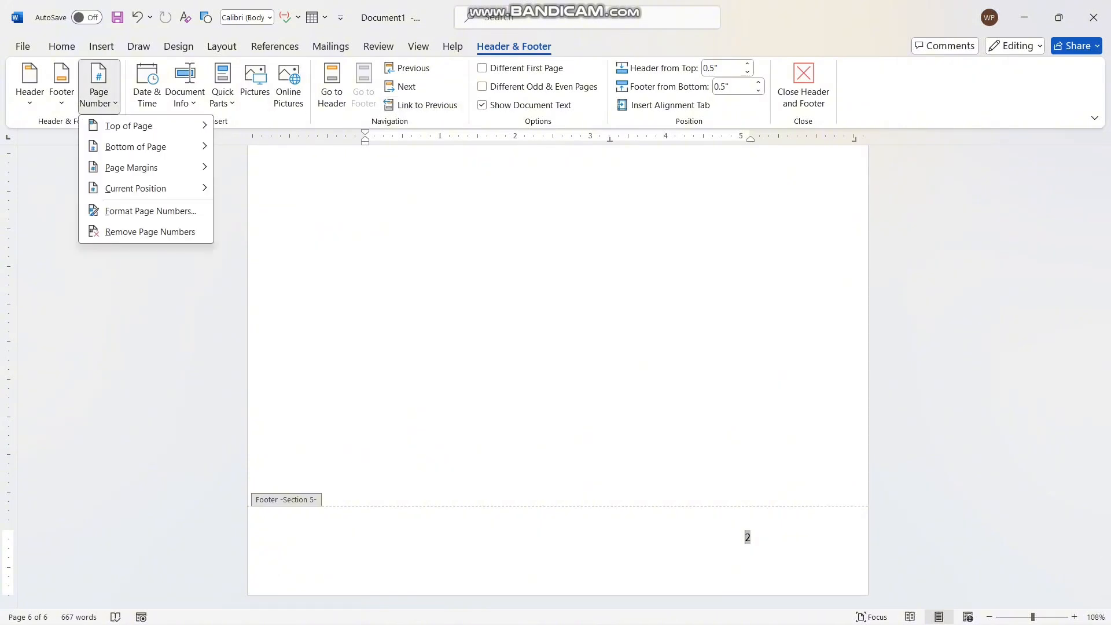
click(150, 210)
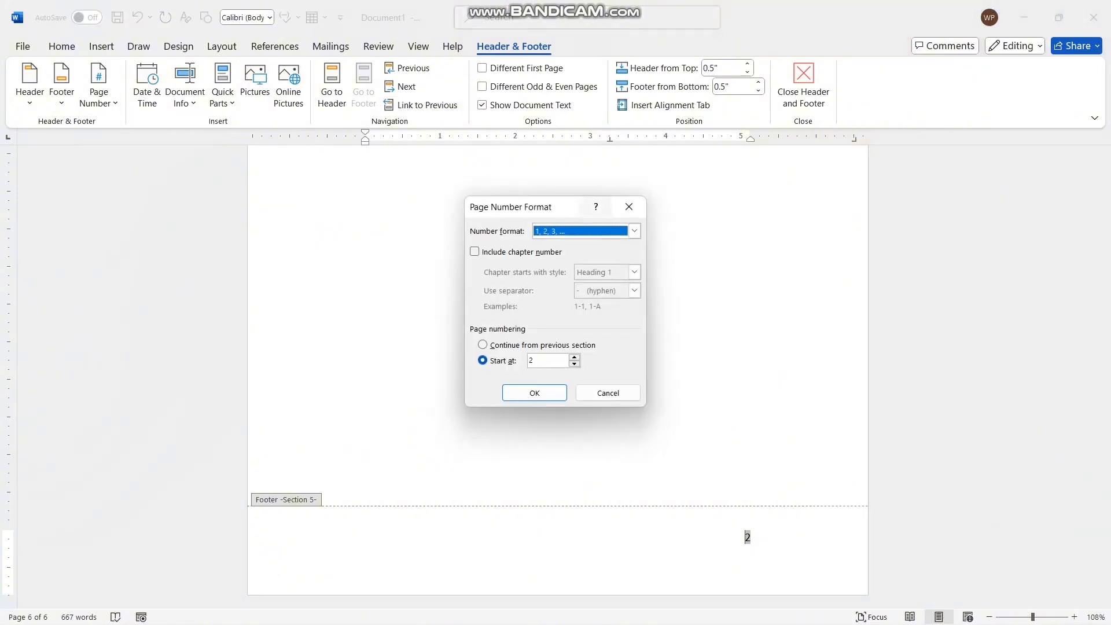
click(634, 231)
click(549, 284)
click(534, 360)
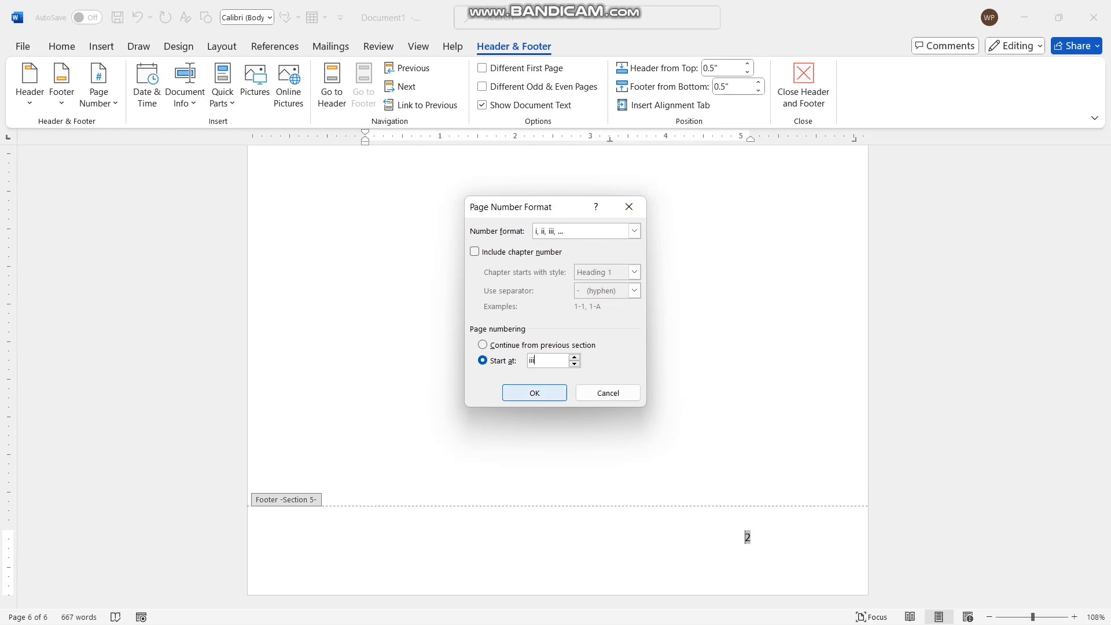
click(535, 392)
Insert a Plain Number 2 page number at the bottom of the DAFTAR PUSTAKA page and close the header and footer.
click(99, 86)
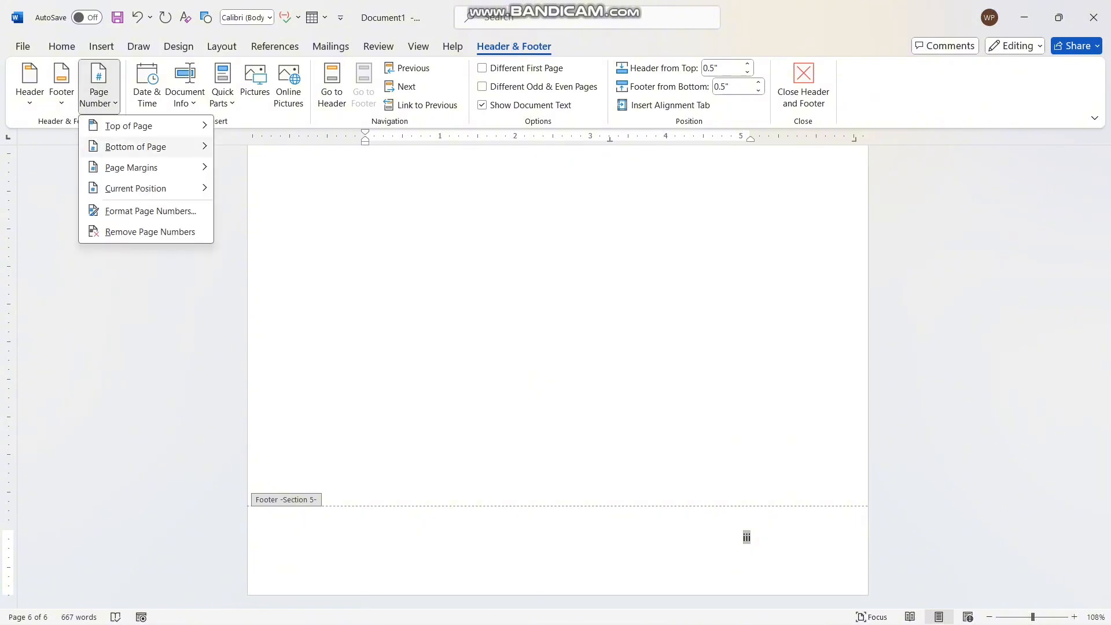
mouse_move(135, 147)
click(360, 284)
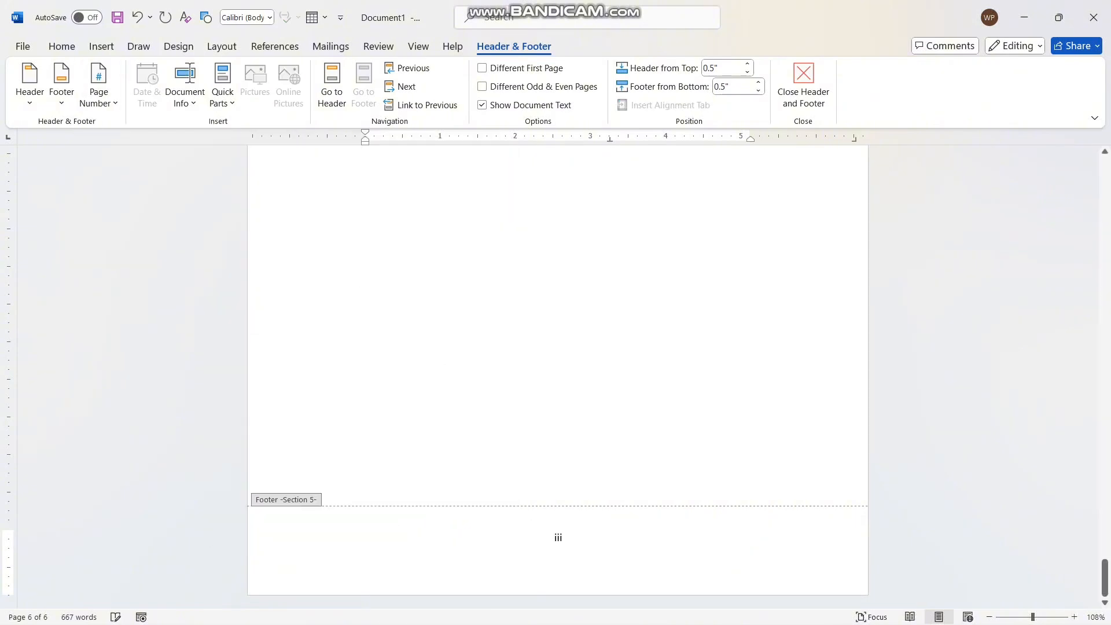
click(803, 81)
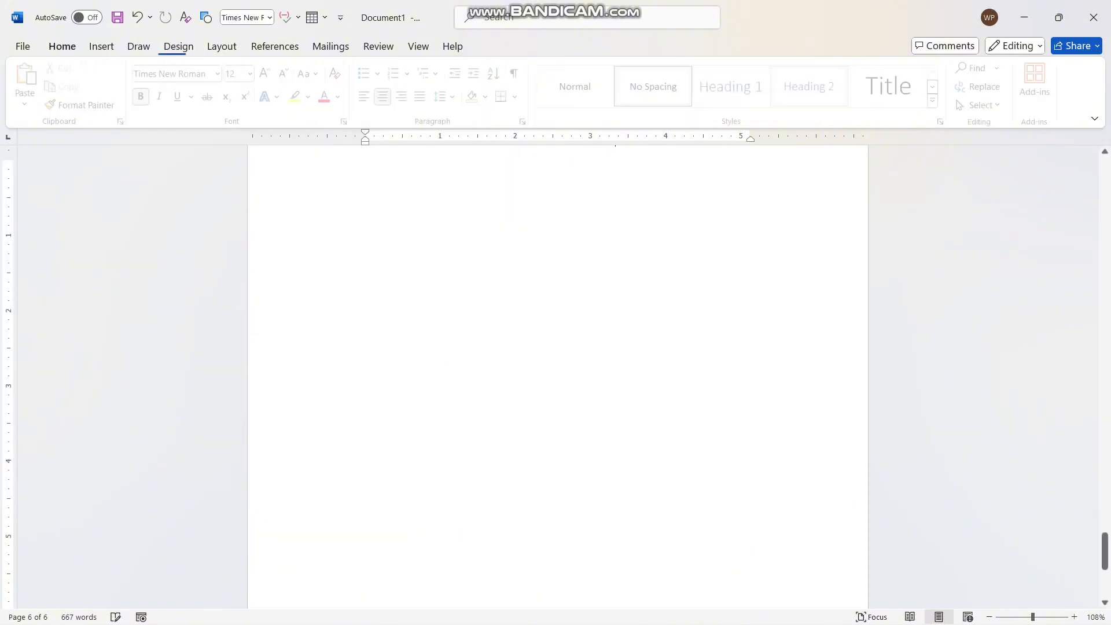
Review the page number position and format on every page from COVER to DAFTAR PUSTAKA and return to the COVER page.
drag(1105, 545, 1105, 170)
scroll(558, 376, down, 13)
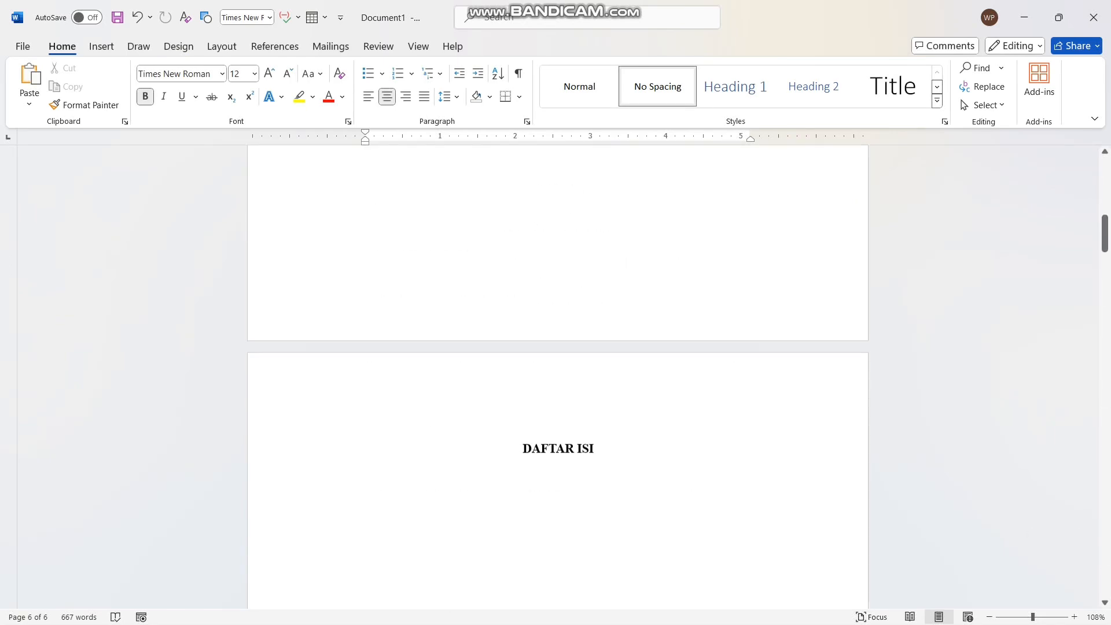
scroll(558, 376, down, 5)
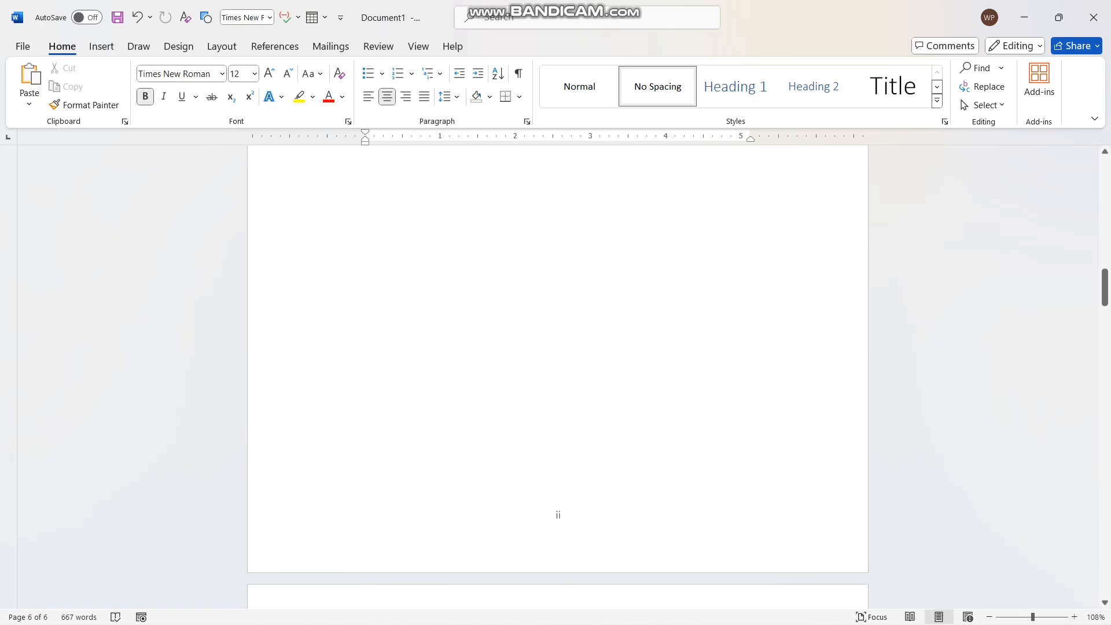
scroll(558, 376, down, 10)
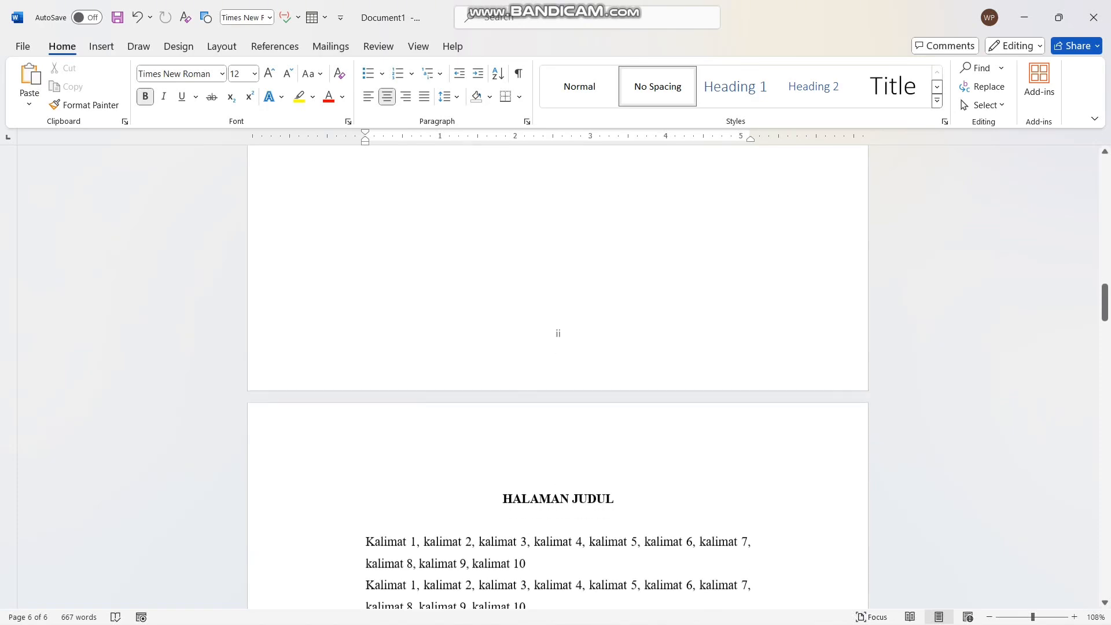
scroll(558, 377, down, 5)
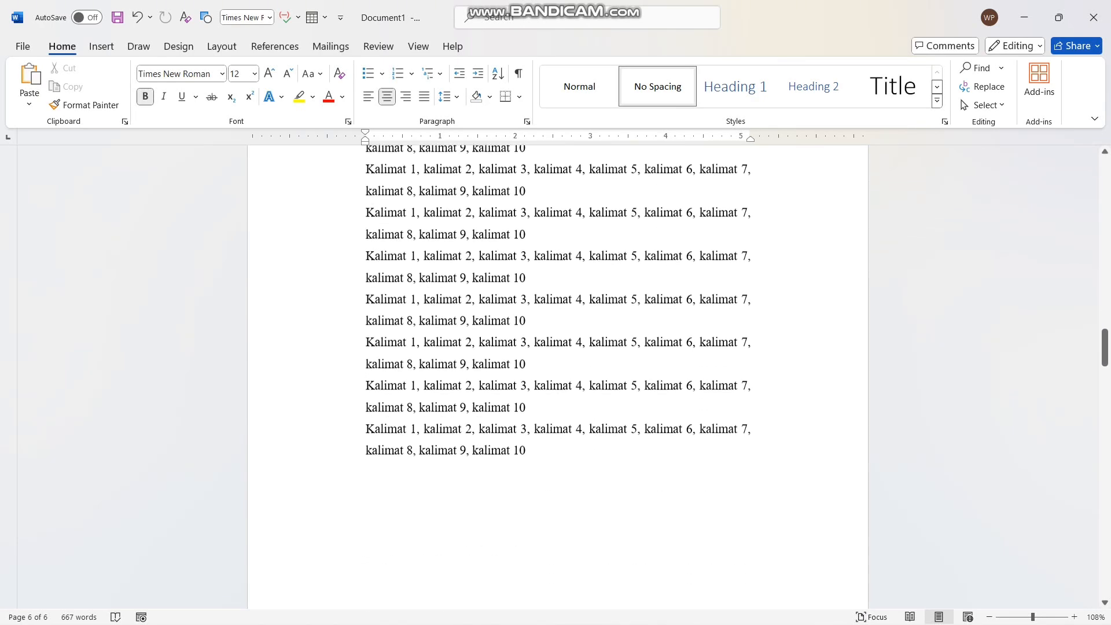
scroll(557, 376, up, 6)
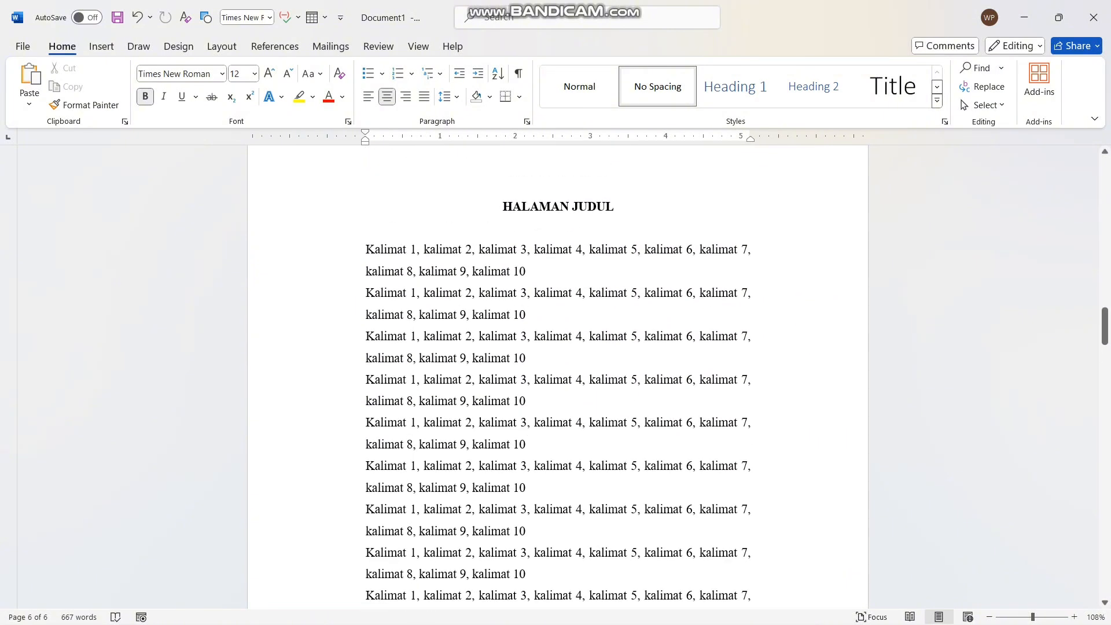
scroll(558, 376, down, 10)
scroll(558, 376, down, 10)
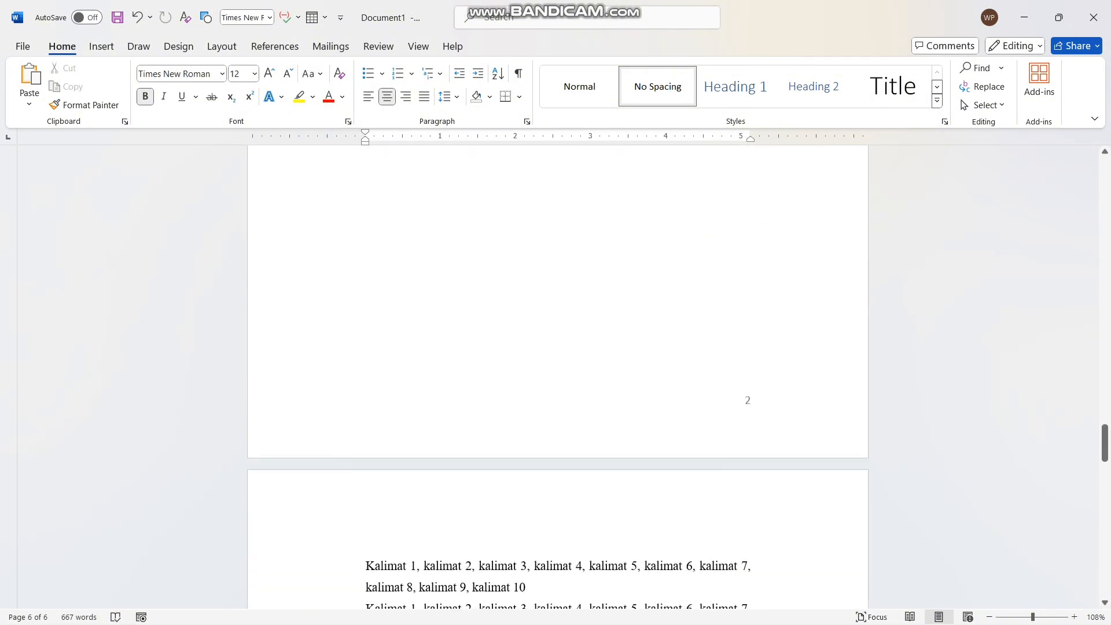
scroll(557, 376, down, 8)
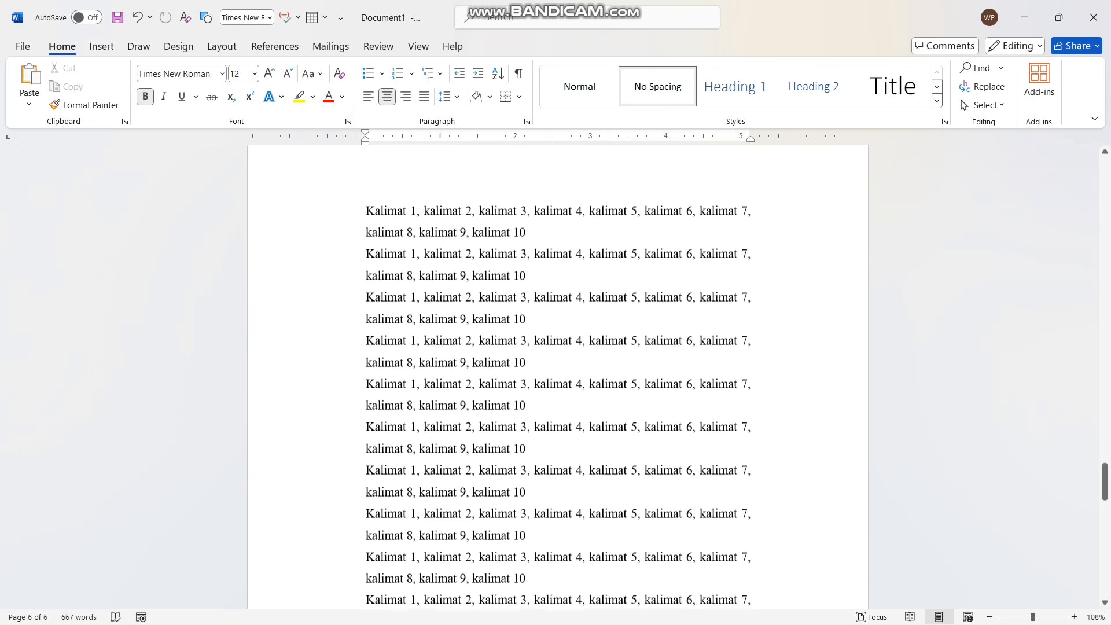
scroll(557, 376, down, 10)
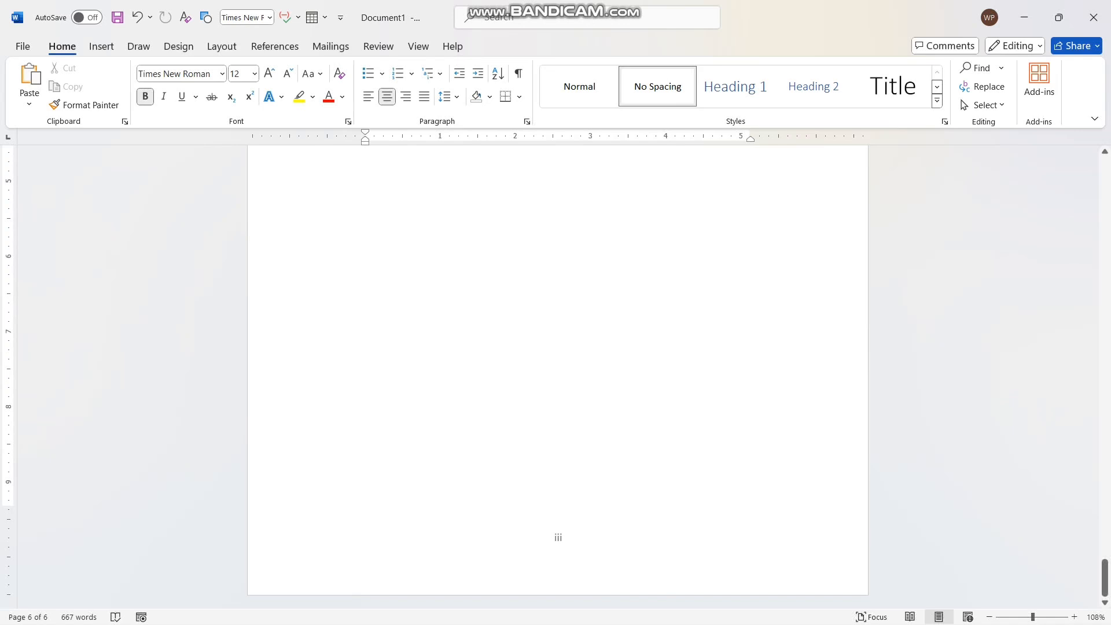
scroll(557, 376, up, 6)
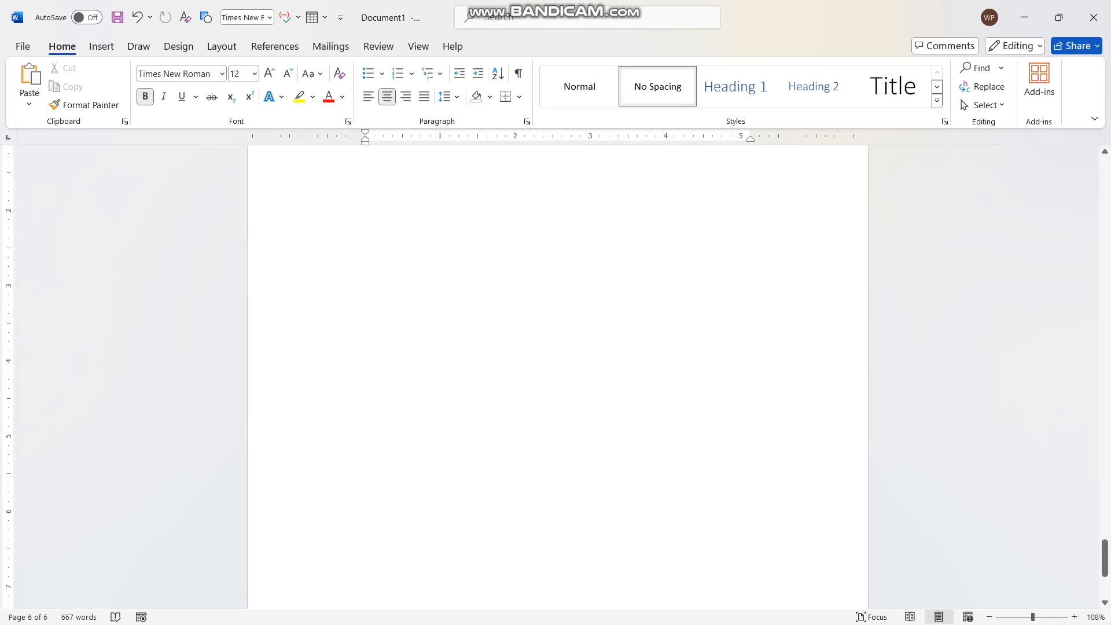
scroll(558, 376, down, 5)
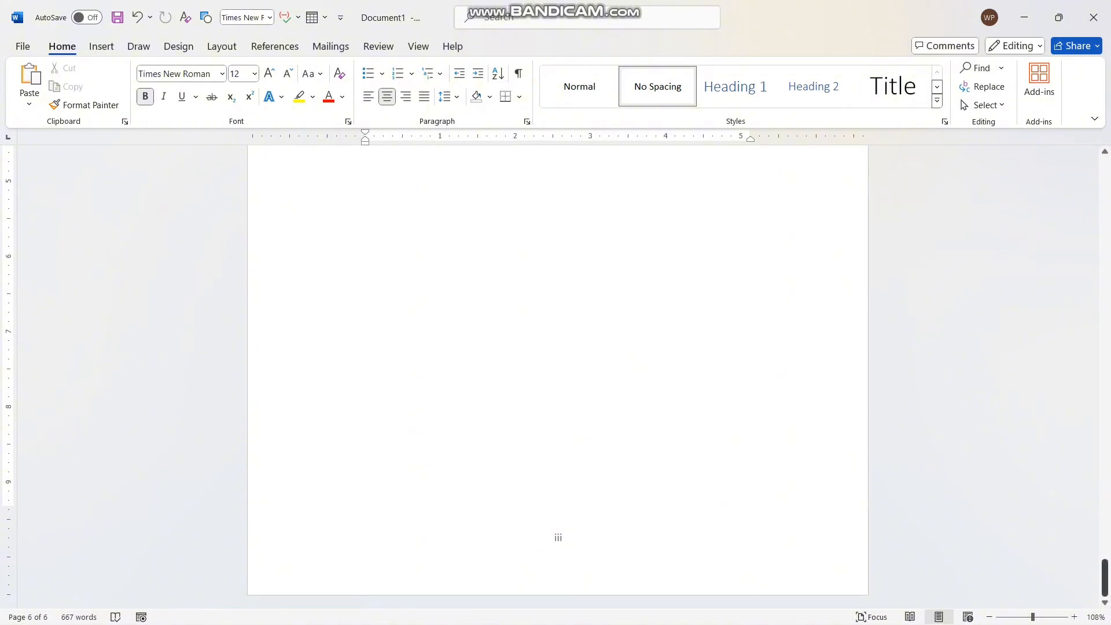
drag(1104, 577, 1104, 174)
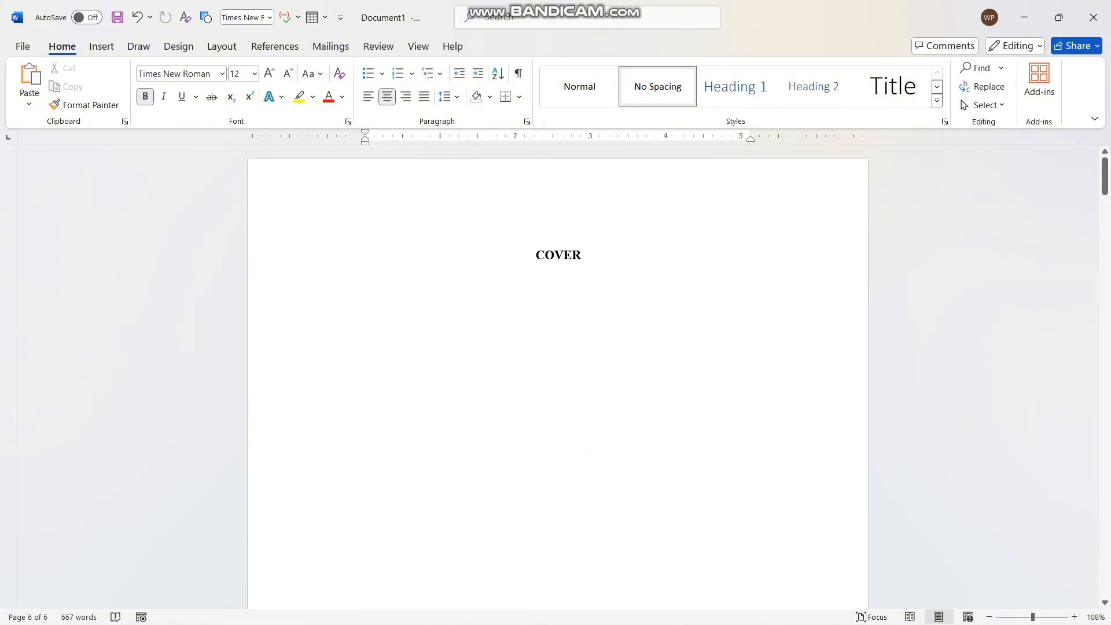